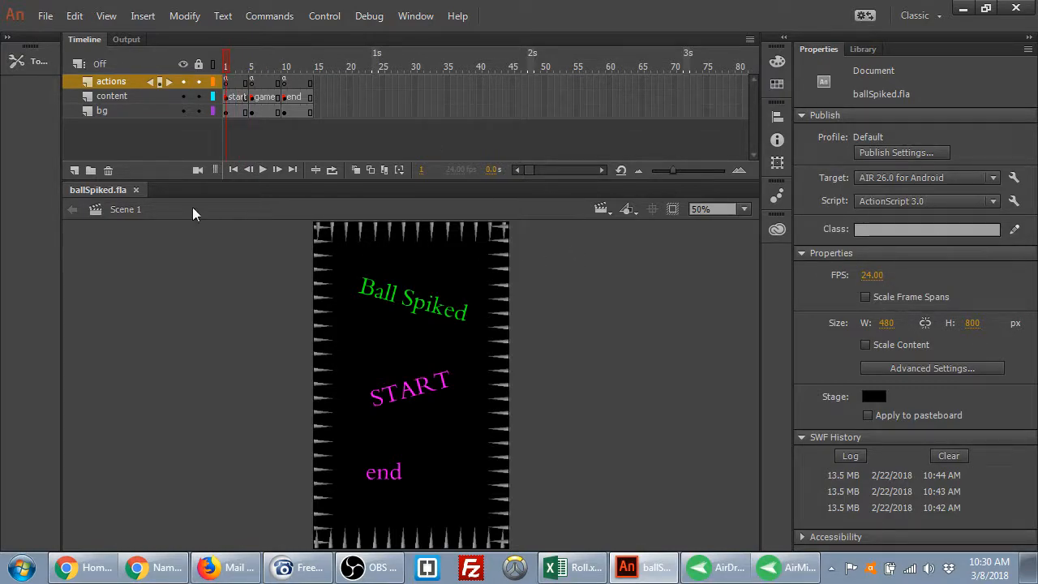
Expand the collapsed Tools panel into the full vertical toolbar so all drawing tools stay visible
click(41, 62)
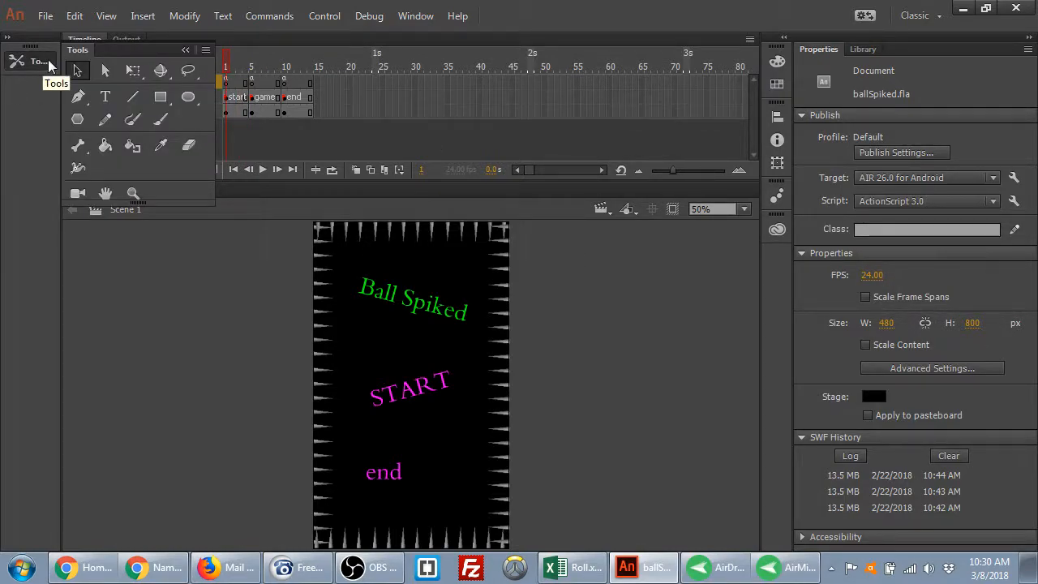
click(185, 50)
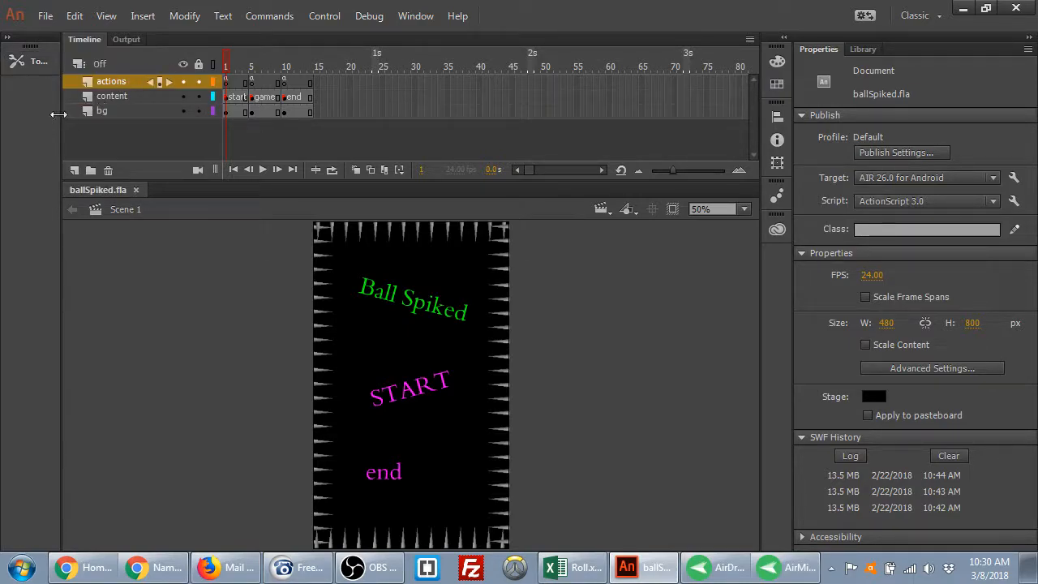
click(8, 38)
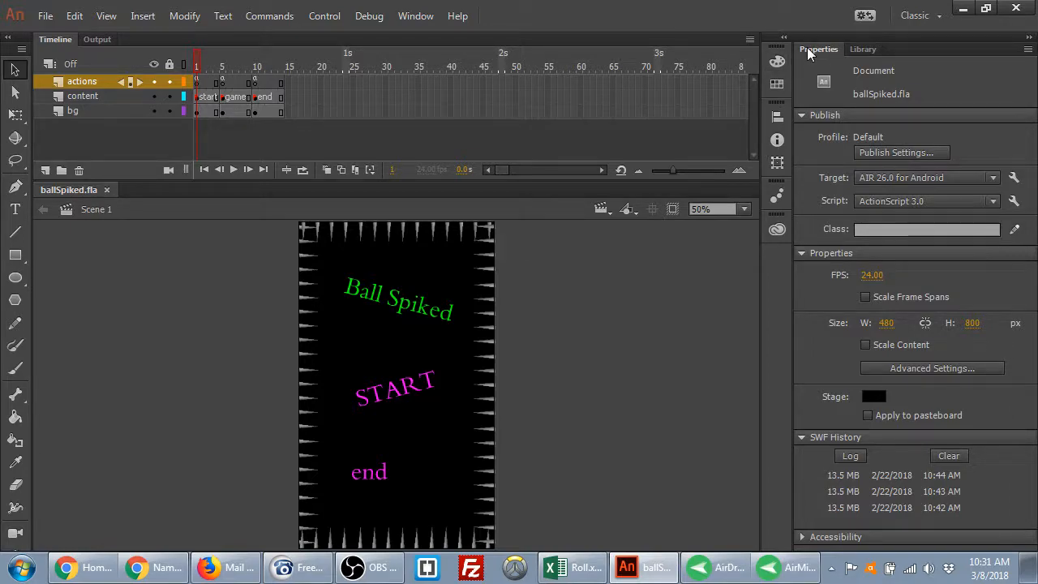
Collapse and re-expand the Publish section in Properties, then switch to Freemake
click(802, 114)
click(803, 114)
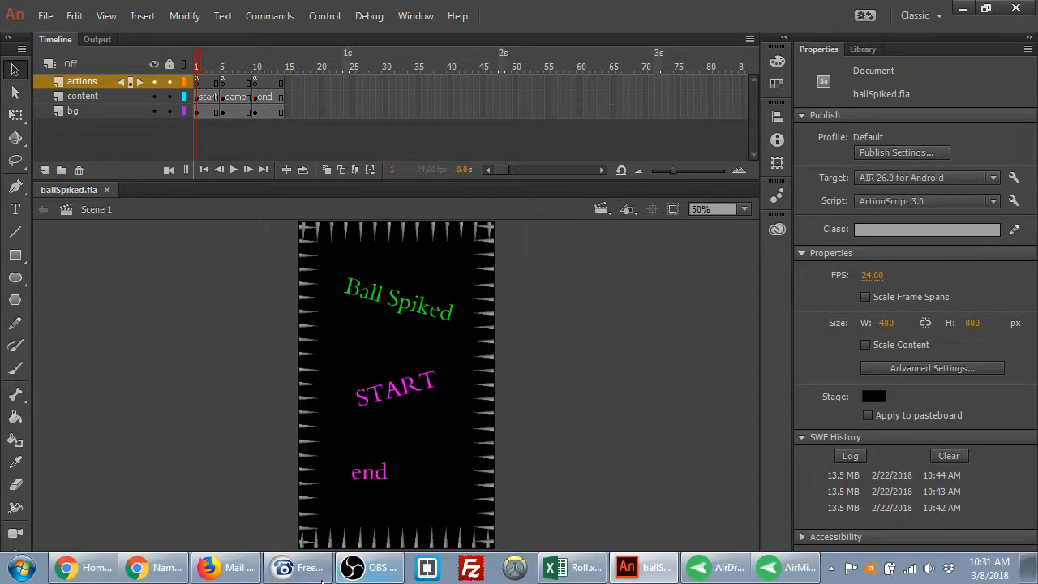
click(297, 572)
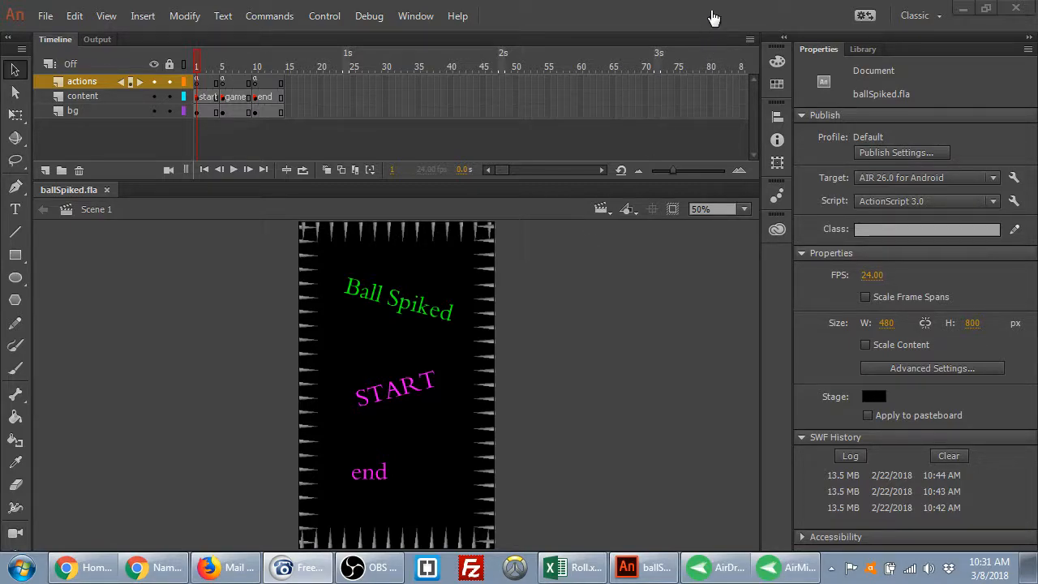
Drag the timeline divider up to enlarge the stage, then open Start > Computer
click(695, 328)
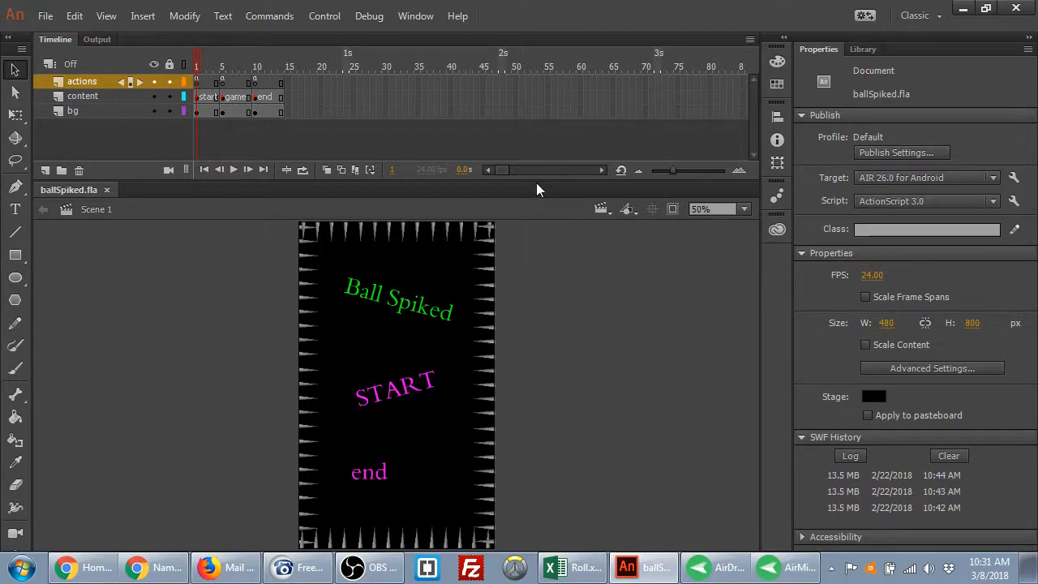
drag(537, 184, 537, 169)
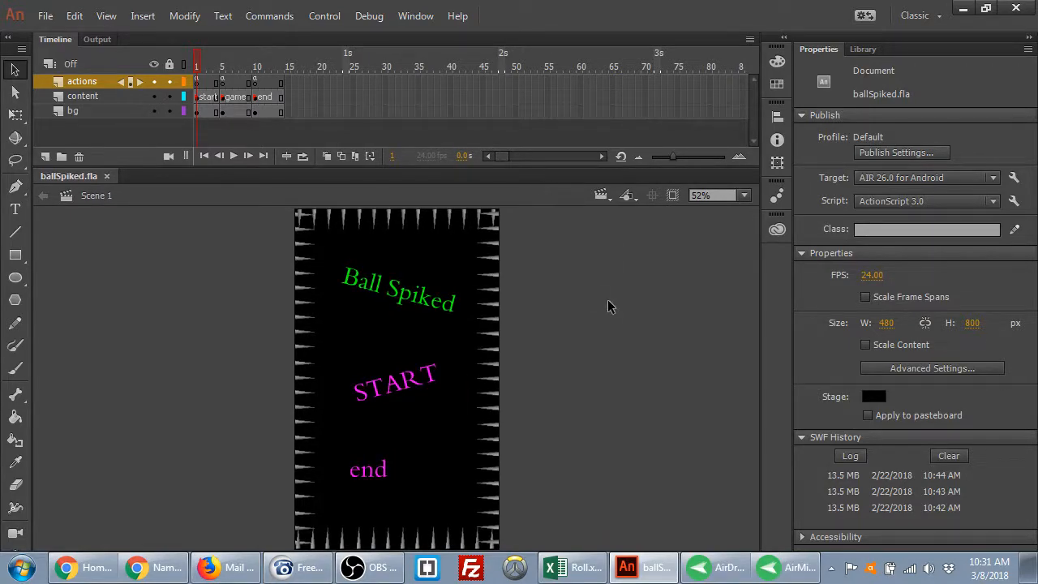
click(21, 568)
click(243, 272)
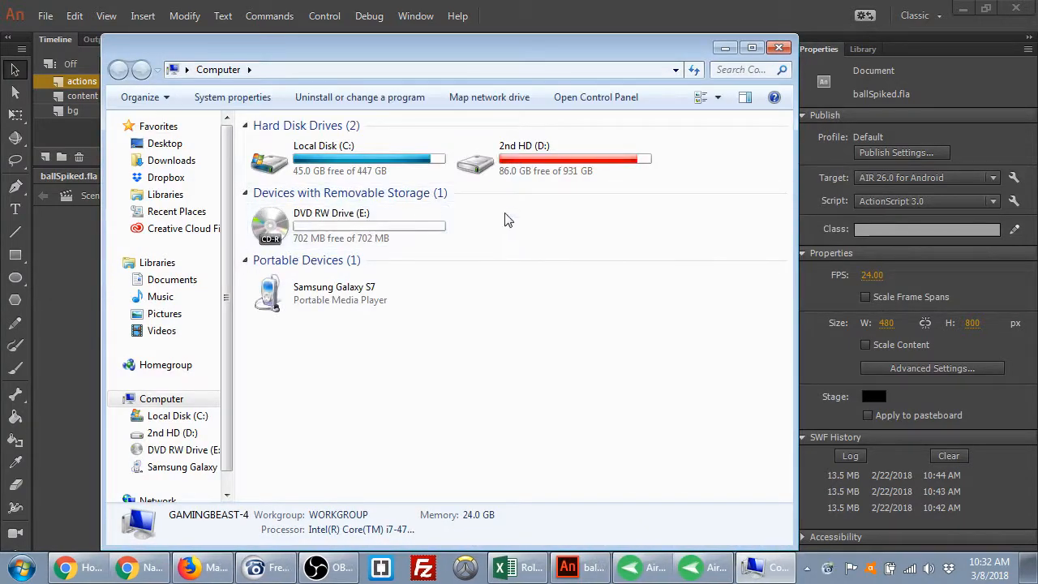
Select the Samsung Galaxy S7 under Portable Devices, then close the Computer window
click(353, 300)
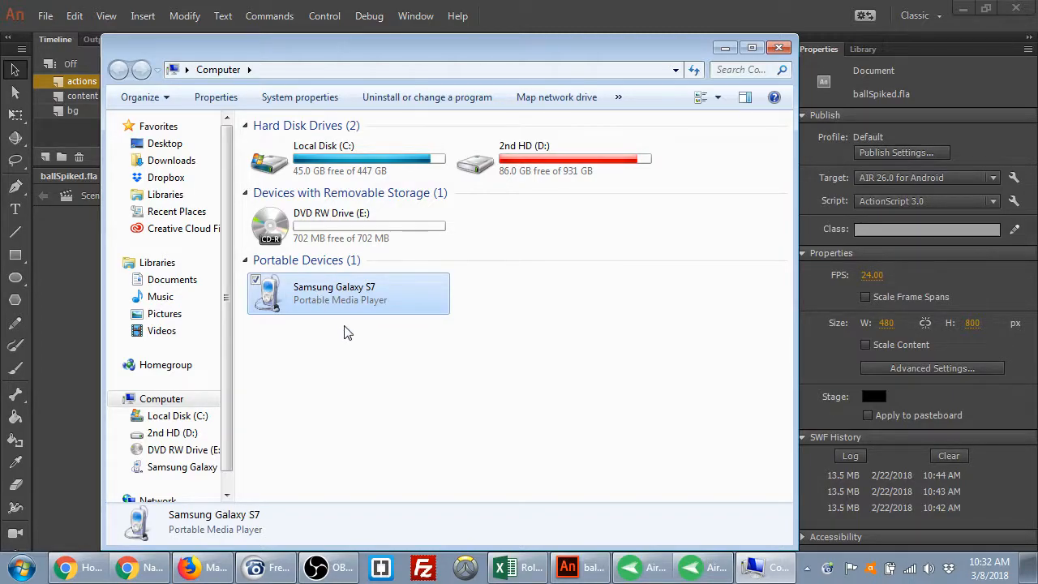
click(778, 47)
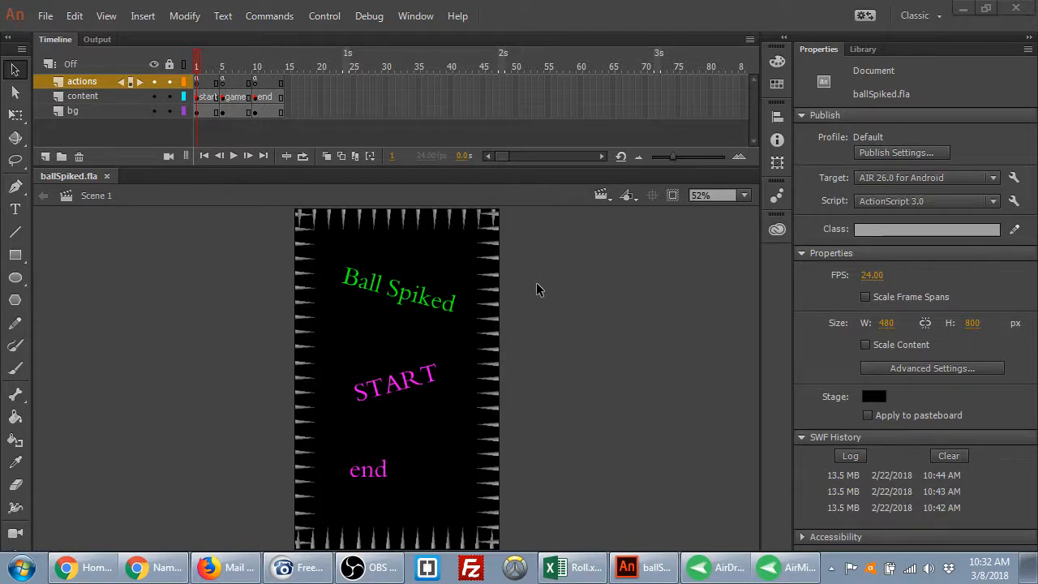
Search Google for 'usb debugging turn on android' in a new Chrome tab
click(150, 573)
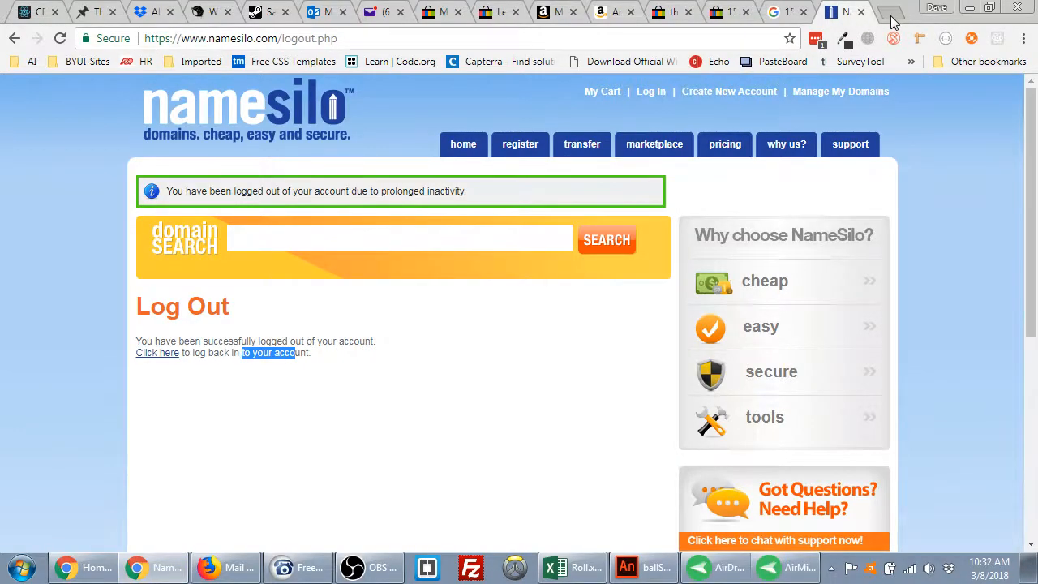
click(892, 18)
text(usb debugging turn on)
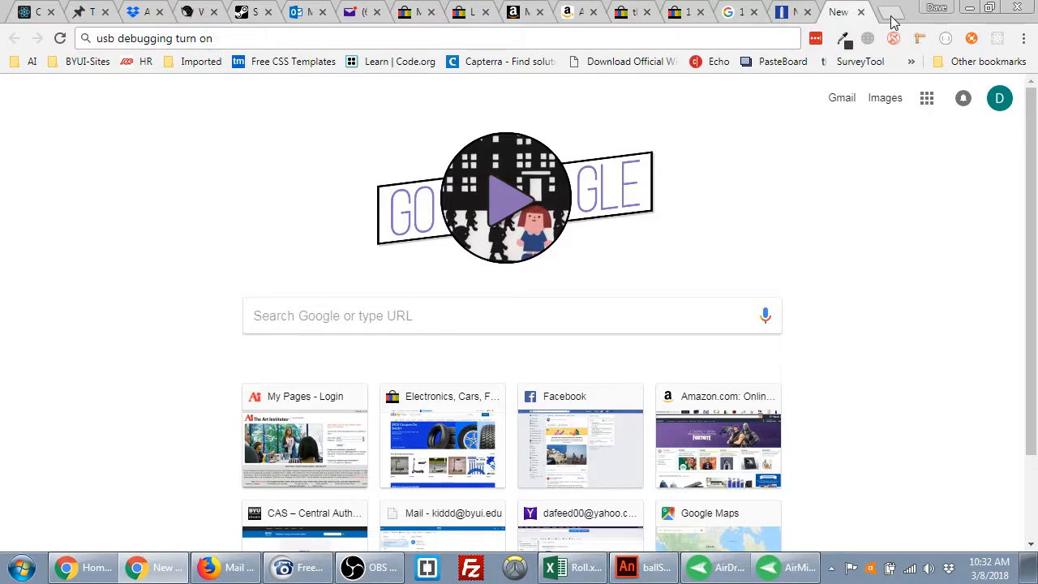
text( android)
key(Return)
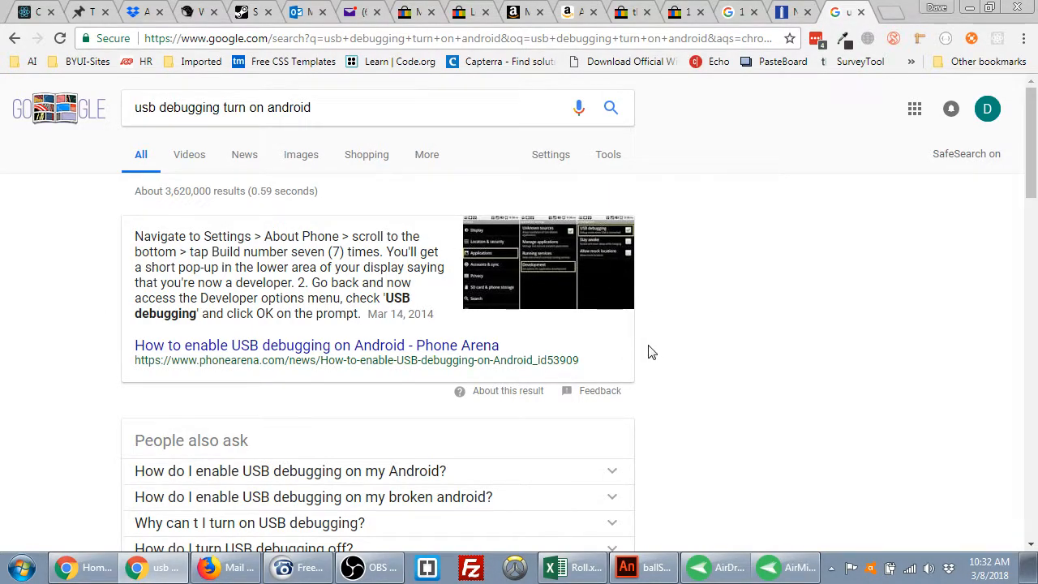
Wake and unlock the mirrored phone in AirMirror and open Settings > About phone
click(767, 564)
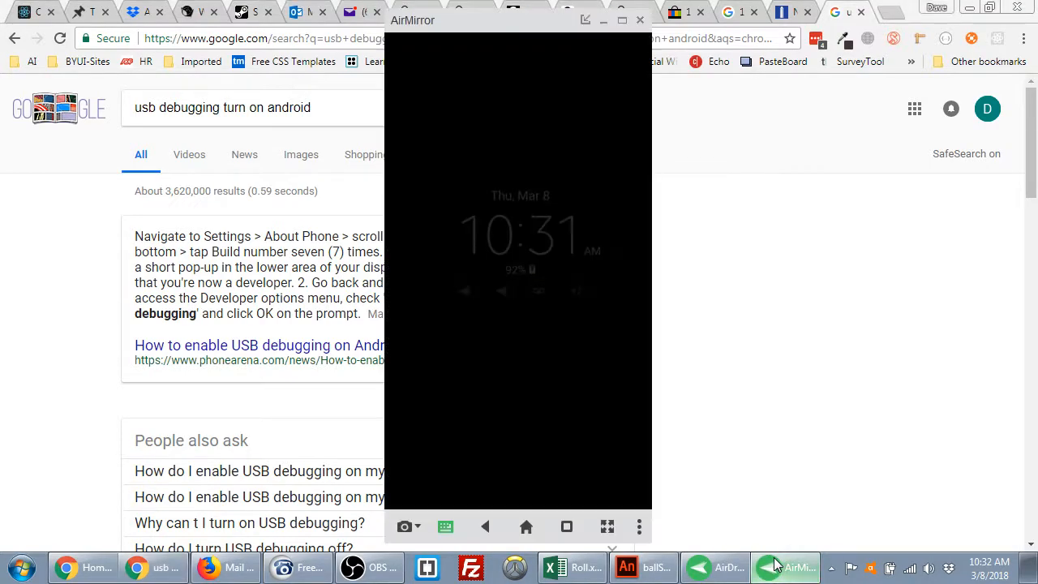
double_click(524, 214)
drag(526, 27, 823, 25)
drag(858, 373, 829, 253)
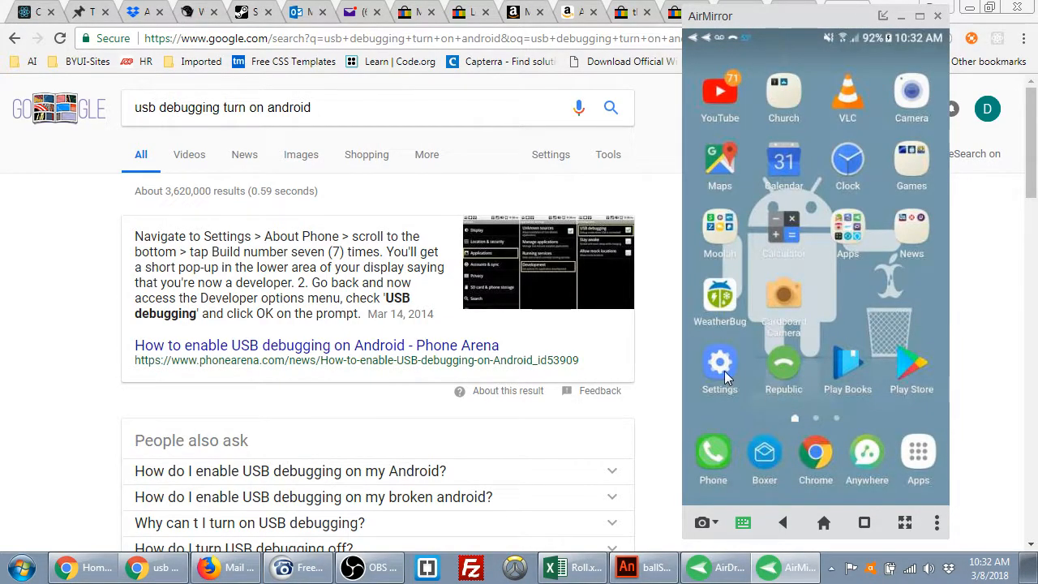
click(725, 370)
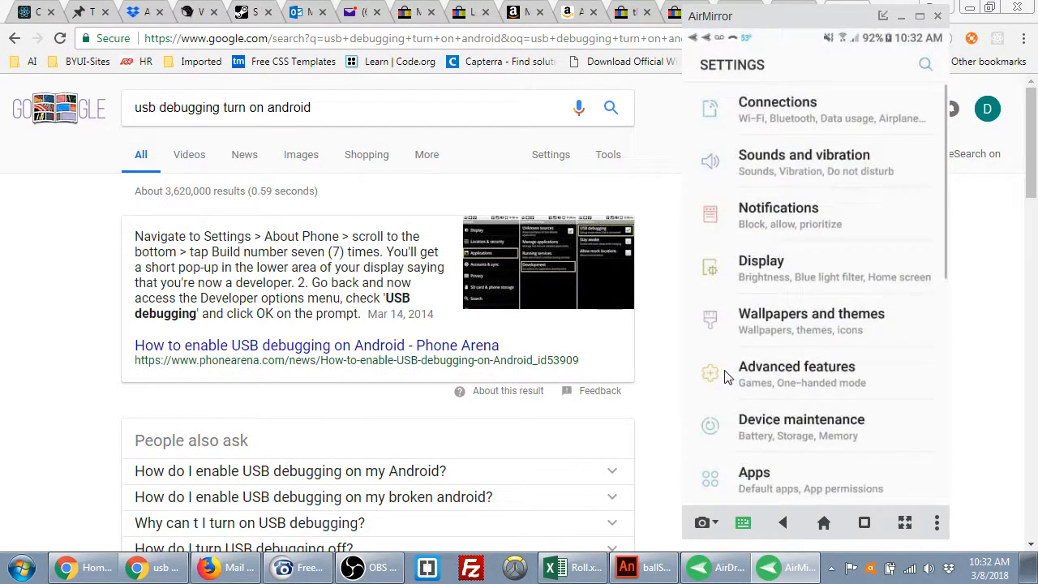
scroll(776, 343, down, 10)
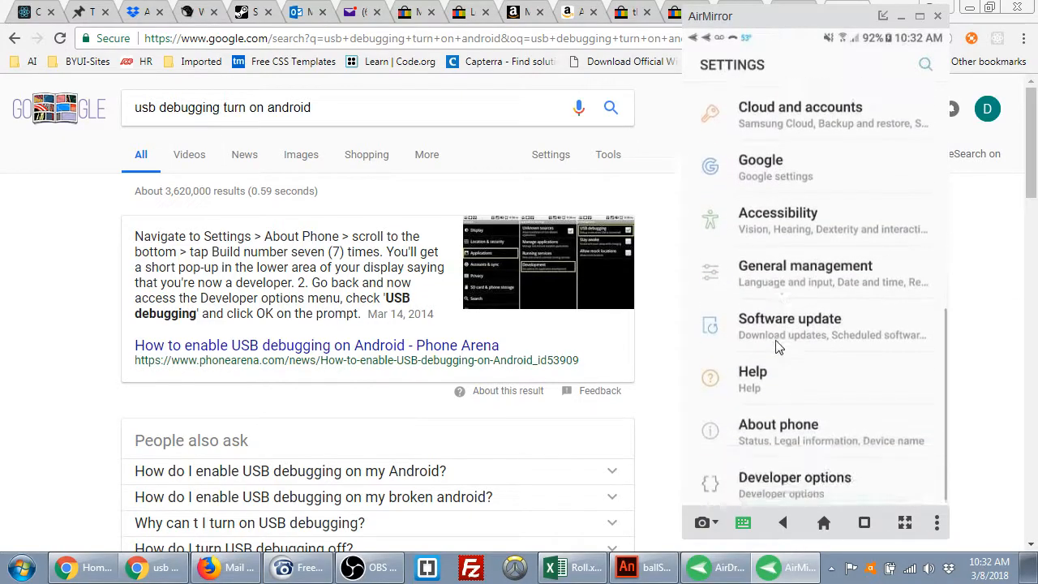
click(796, 426)
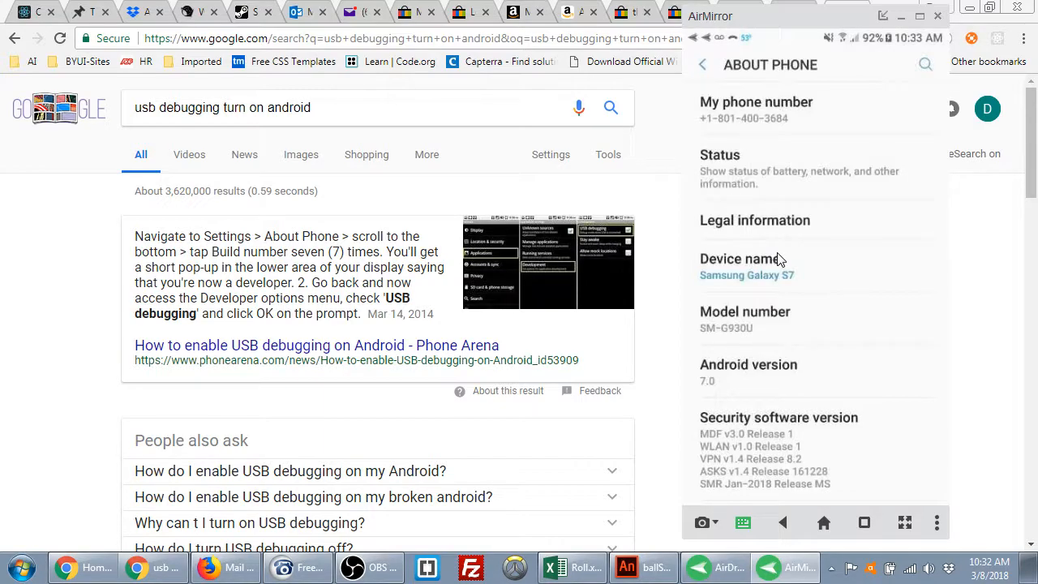
Tap Build number seven times to confirm developer mode is enabled
scroll(778, 259, down, 10)
scroll(793, 263, up, 5)
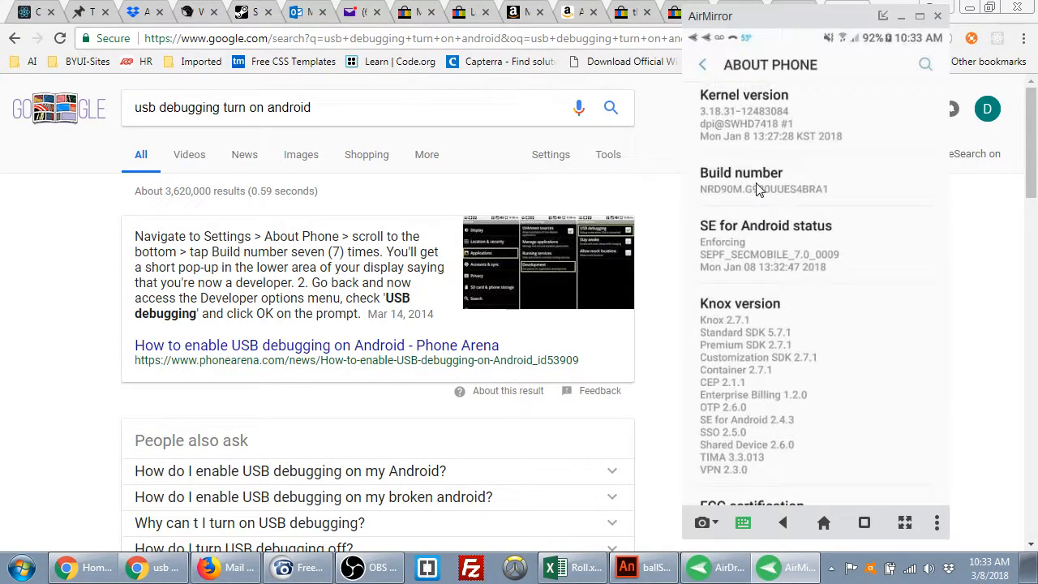
click(793, 184)
click(794, 184)
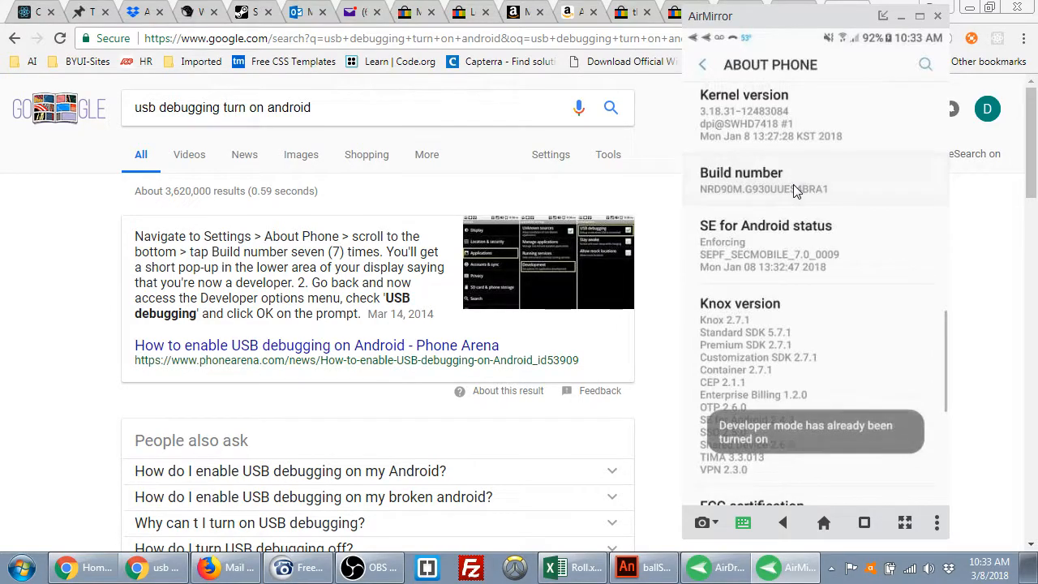
click(793, 184)
click(793, 184)
click(793, 184)
click(793, 184)
click(793, 184)
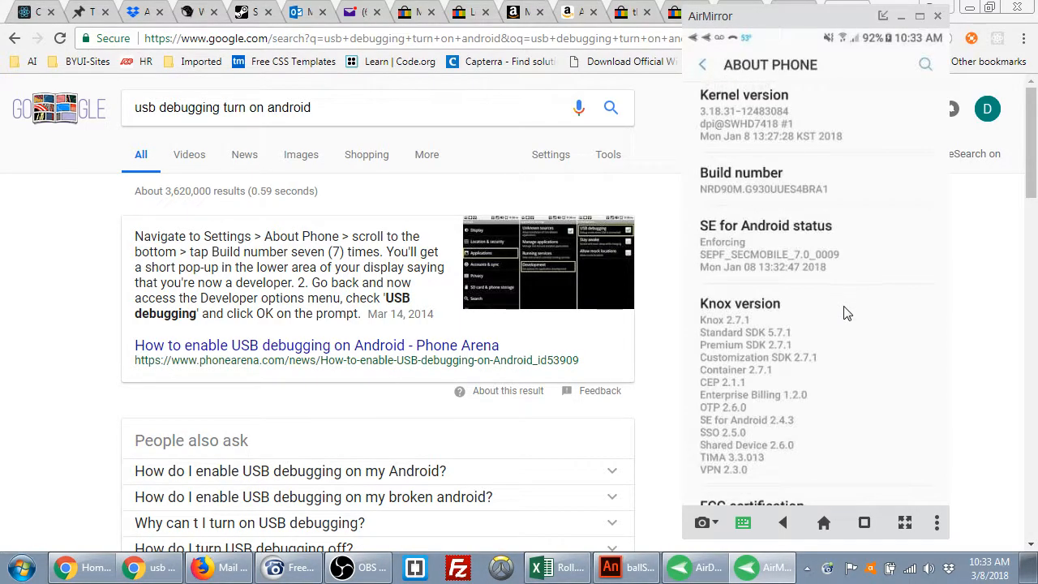
click(703, 69)
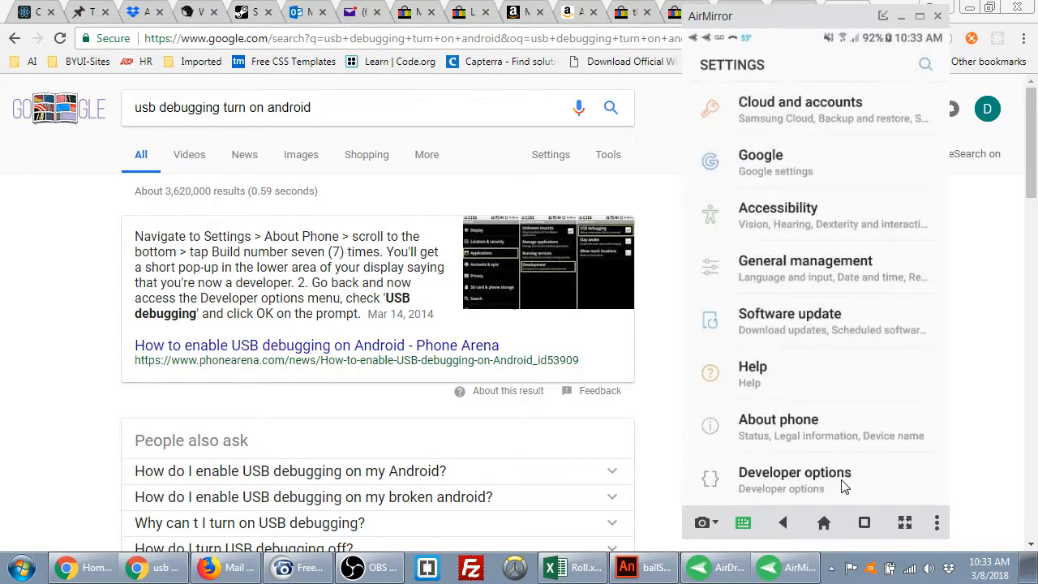
click(827, 487)
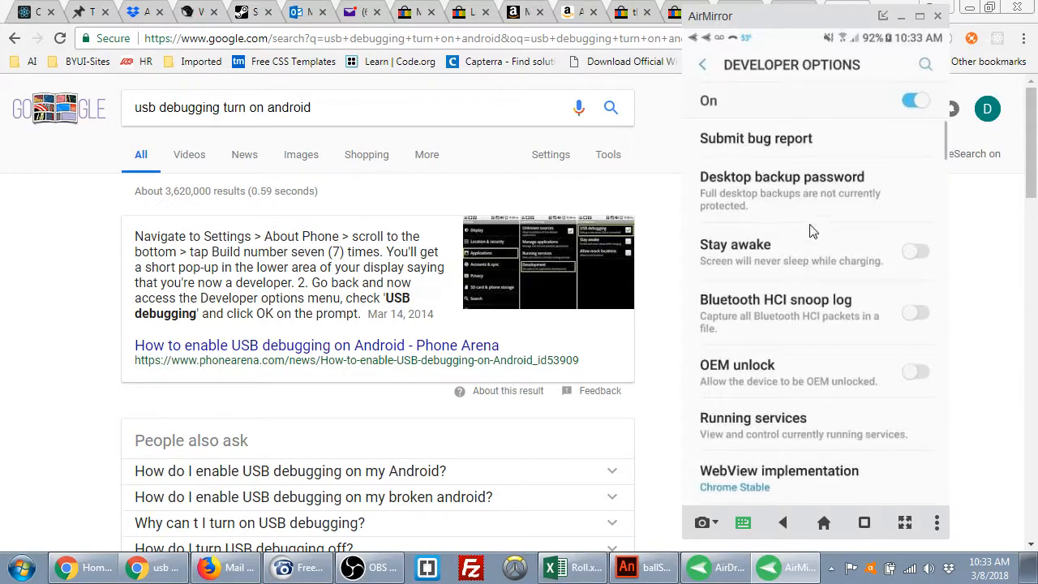
scroll(817, 243, down, 5)
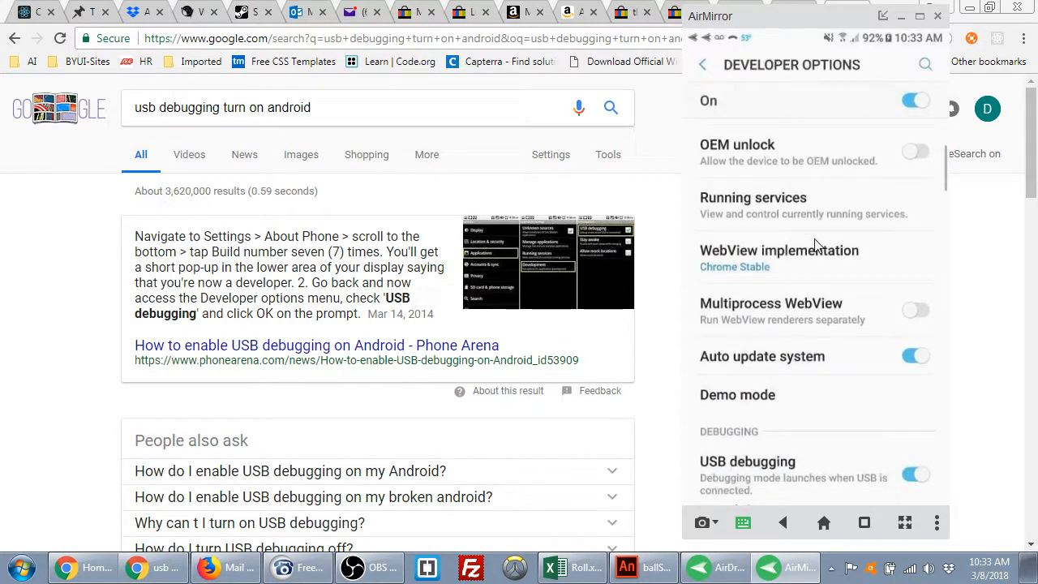
scroll(817, 243, down, 10)
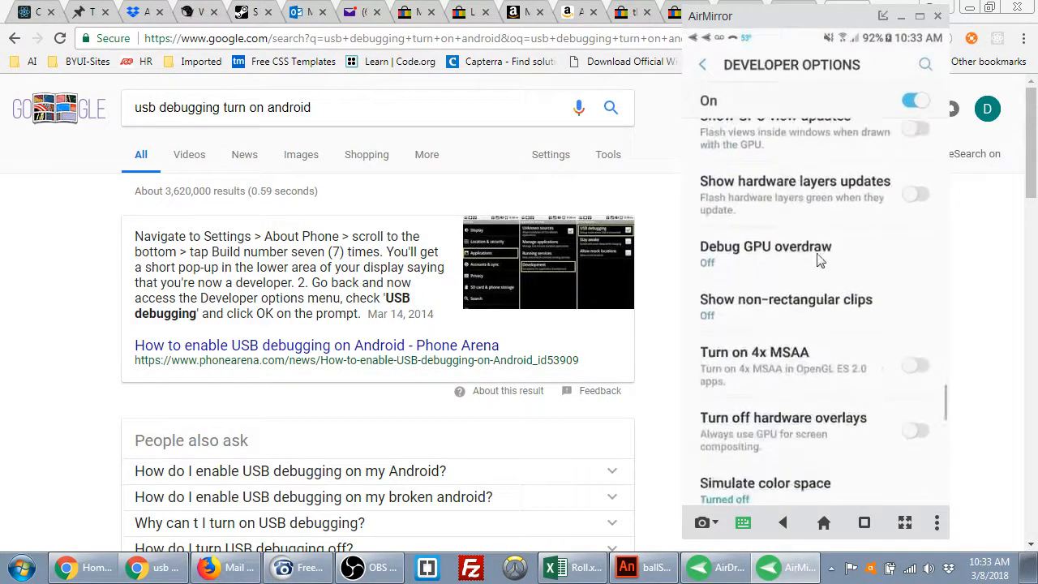
scroll(871, 324, up, 6)
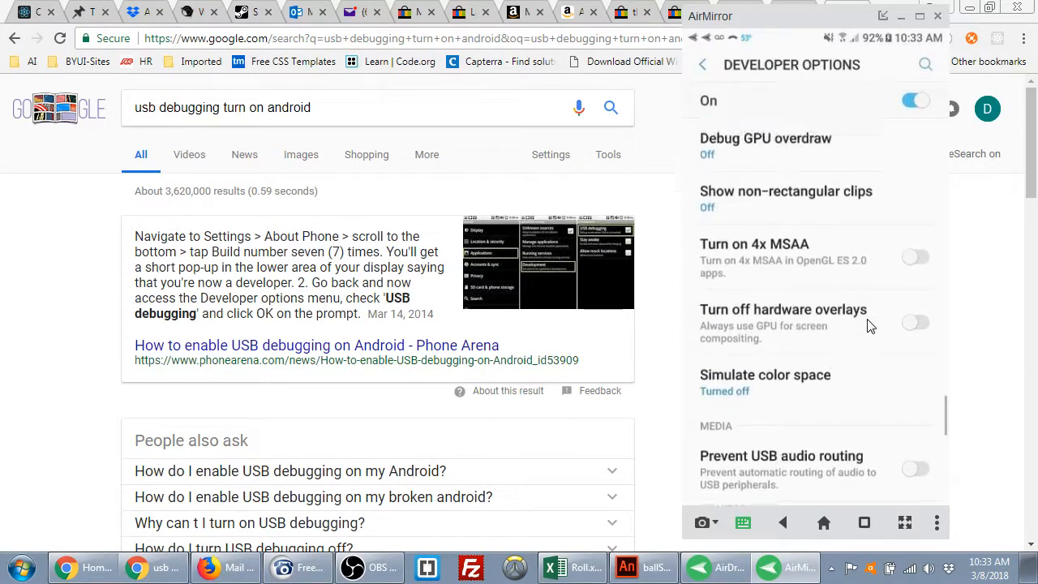
scroll(871, 324, up, 8)
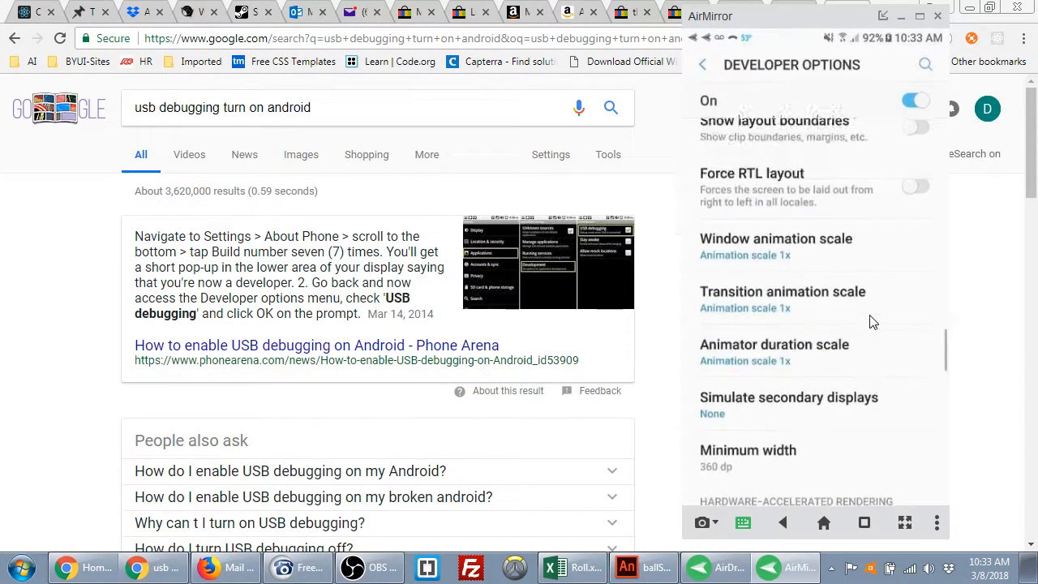
scroll(875, 316, up, 6)
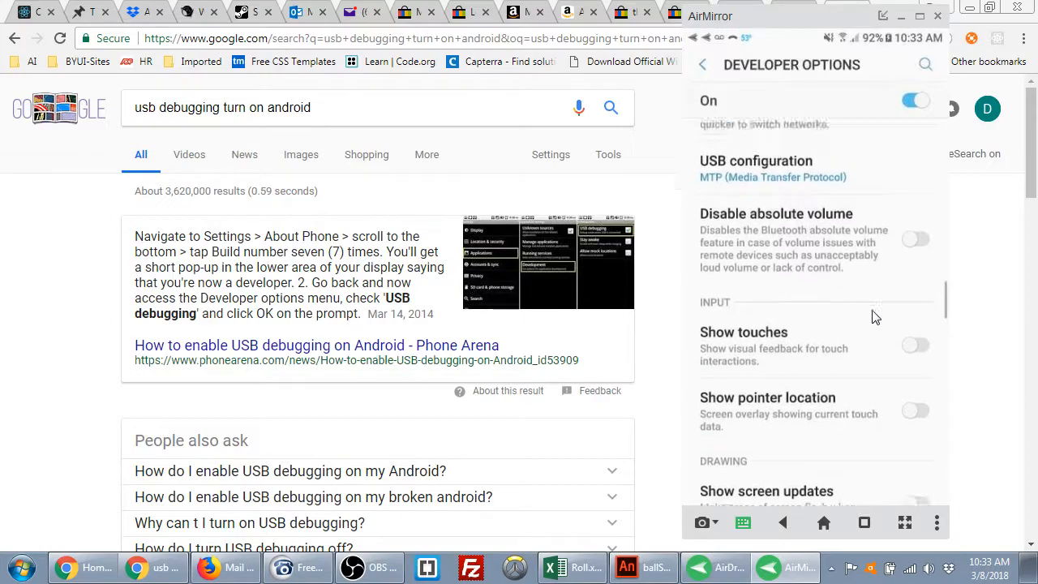
scroll(873, 311, up, 1)
scroll(873, 311, down, 1)
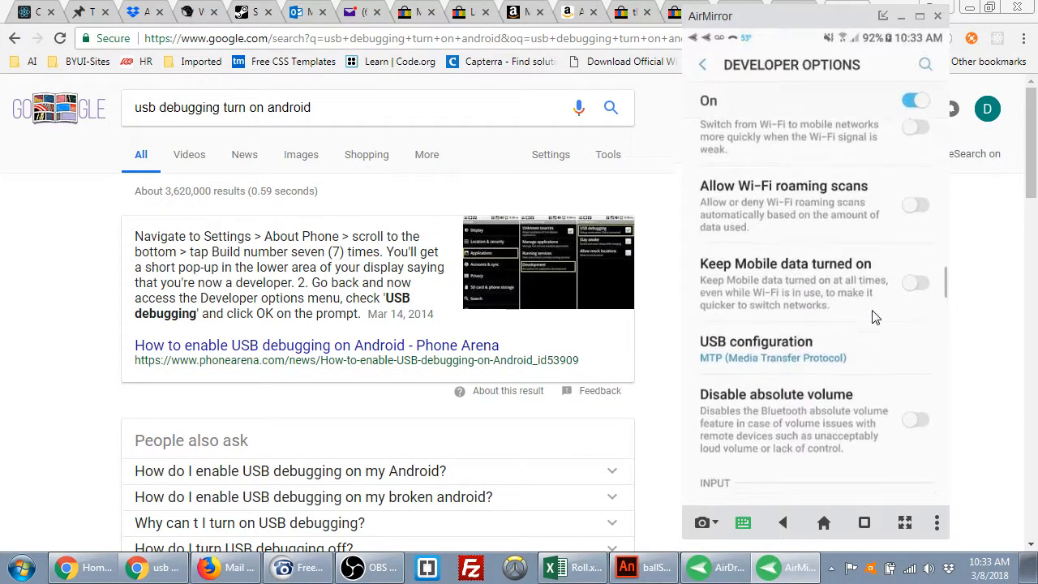
scroll(874, 316, up, 6)
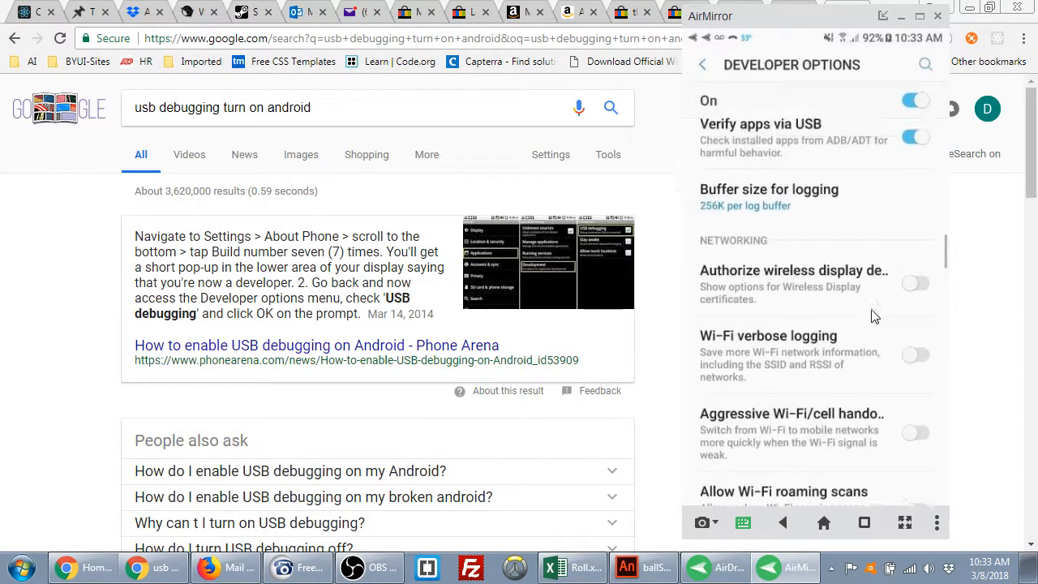
scroll(875, 317, up, 6)
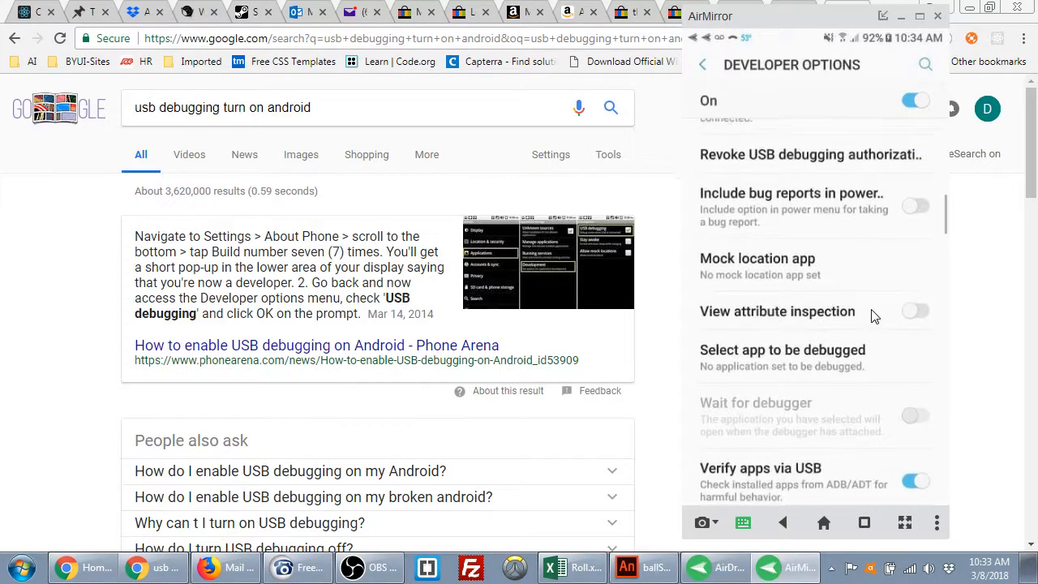
scroll(875, 316, up, 3)
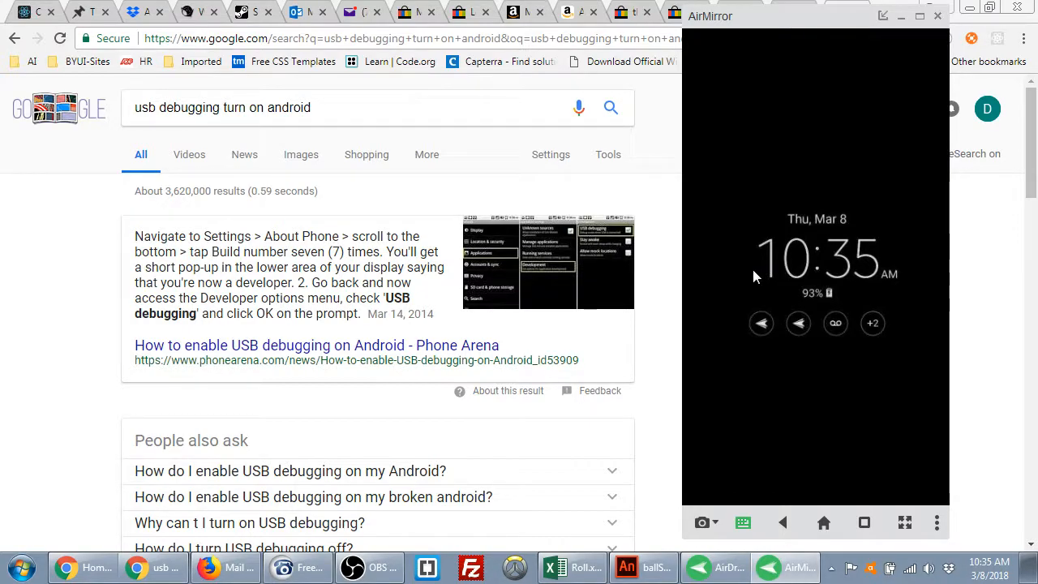
Search Google for 'apple developer program' in a new Chrome tab
click(16, 403)
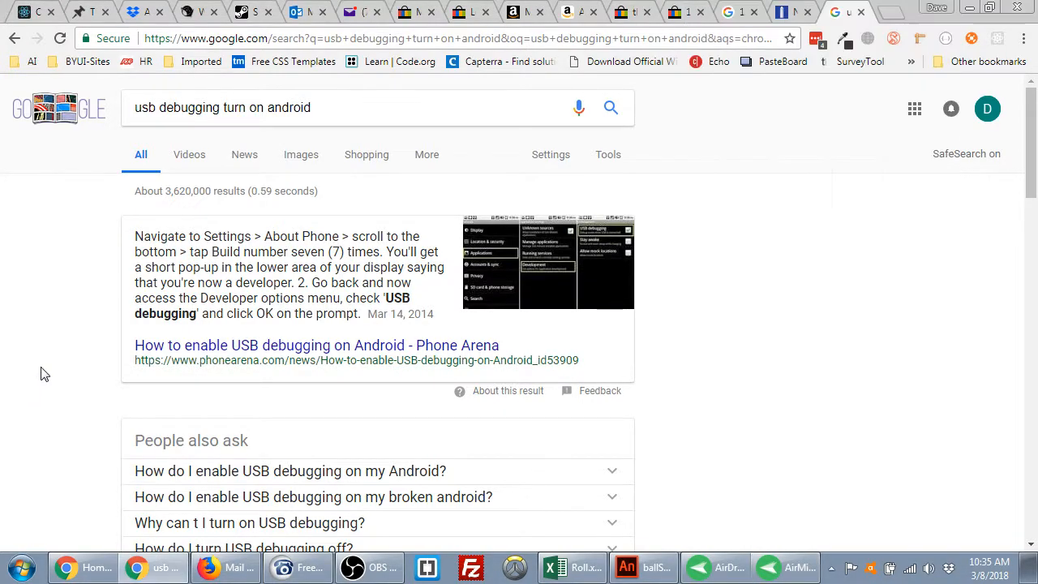
click(892, 13)
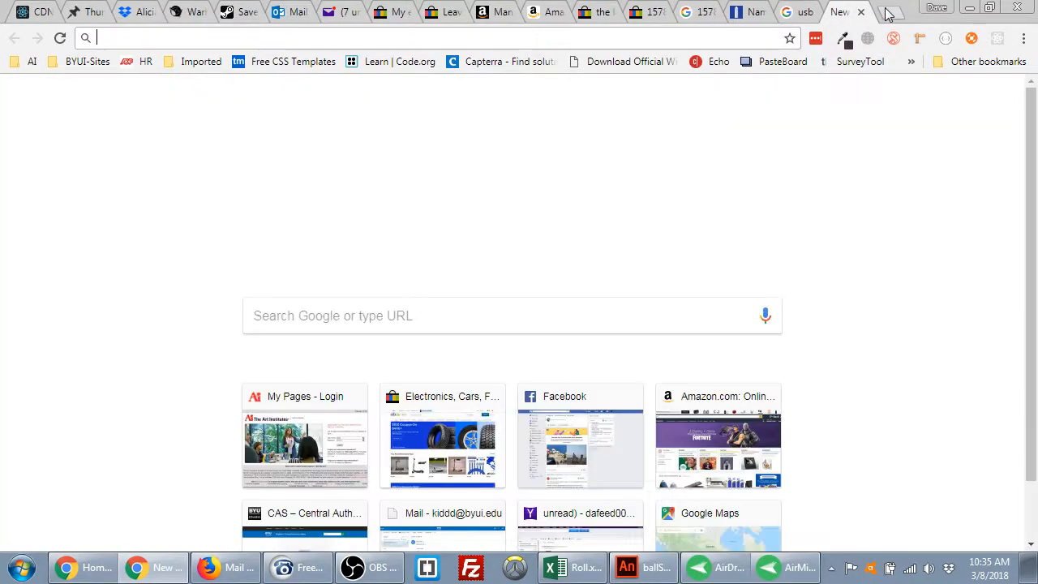
text(apple developer acco)
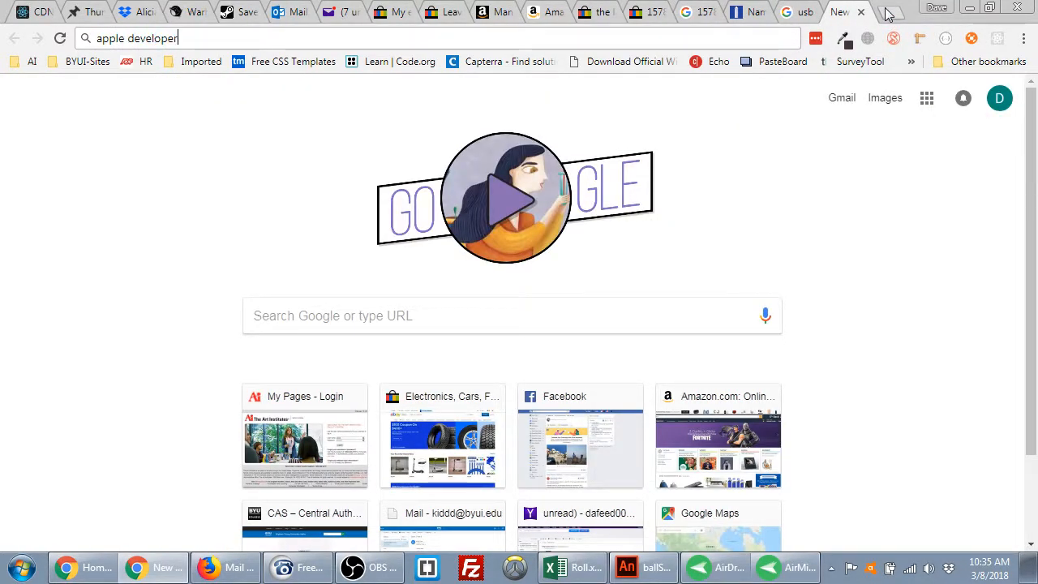
key(BackSpace)
key(BackSpace)
key(BackSpace)
key(BackSpace)
key(BackSpace)
text(program)
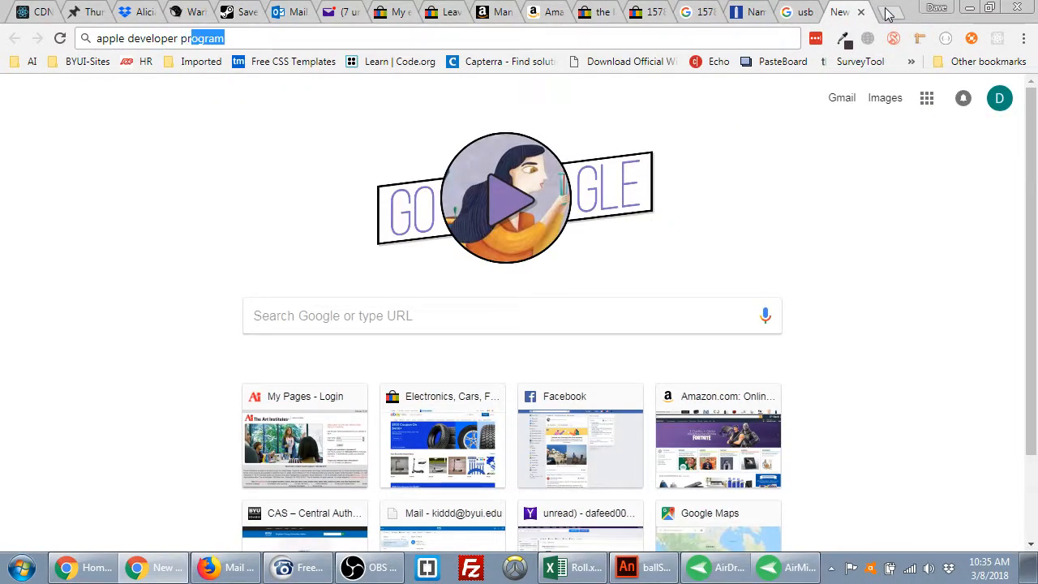
key(Return)
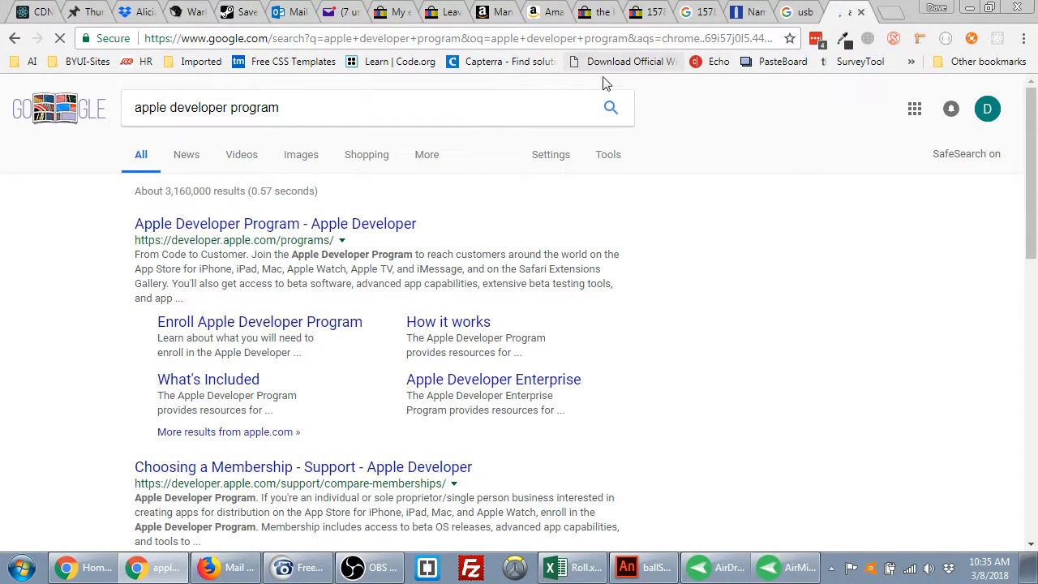
Open the Apple Developer Program result and browse through its page
click(236, 231)
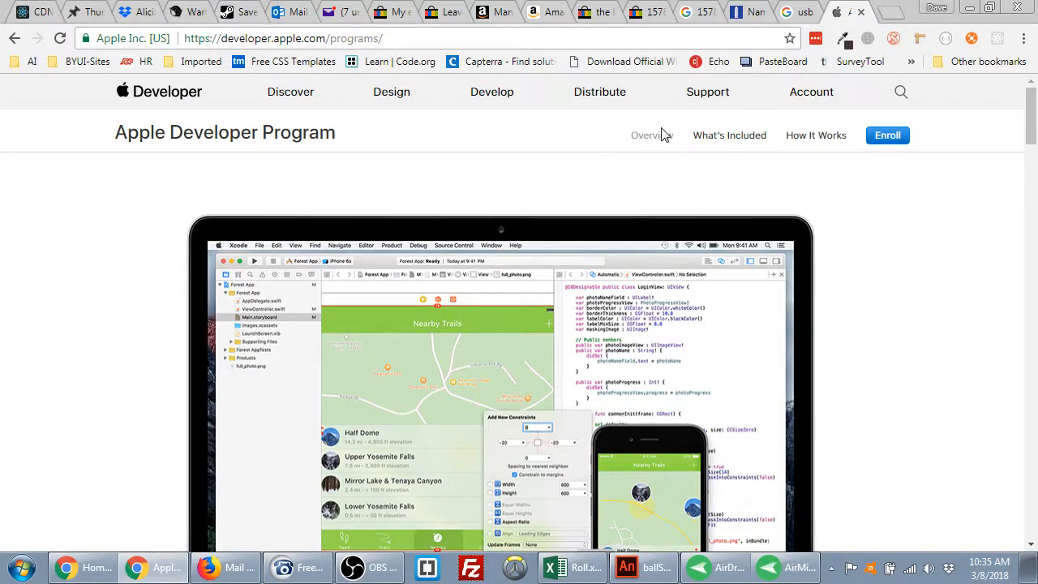
scroll(811, 170, down, 4)
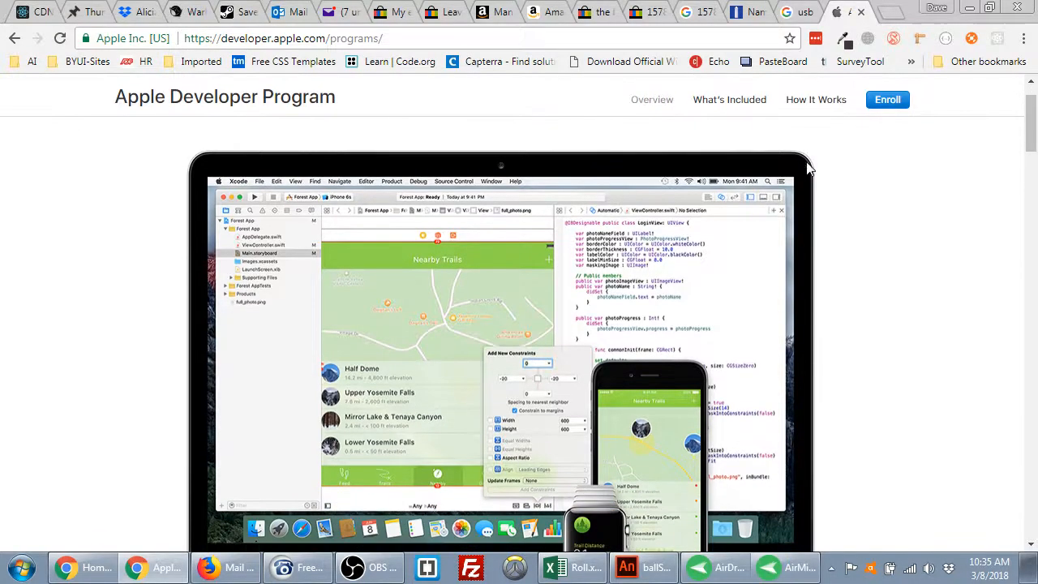
scroll(812, 170, down, 12)
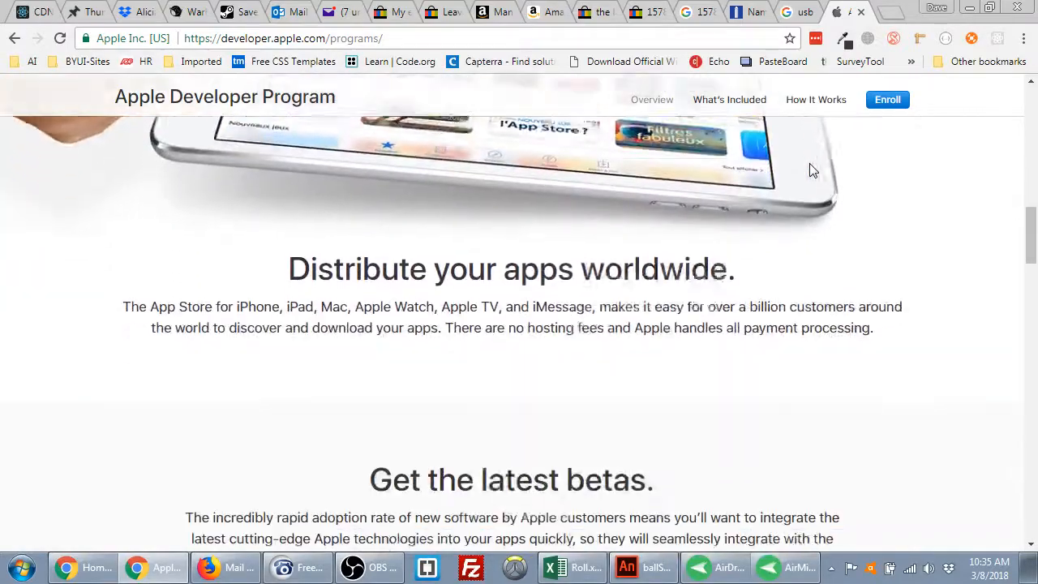
scroll(811, 170, up, 1)
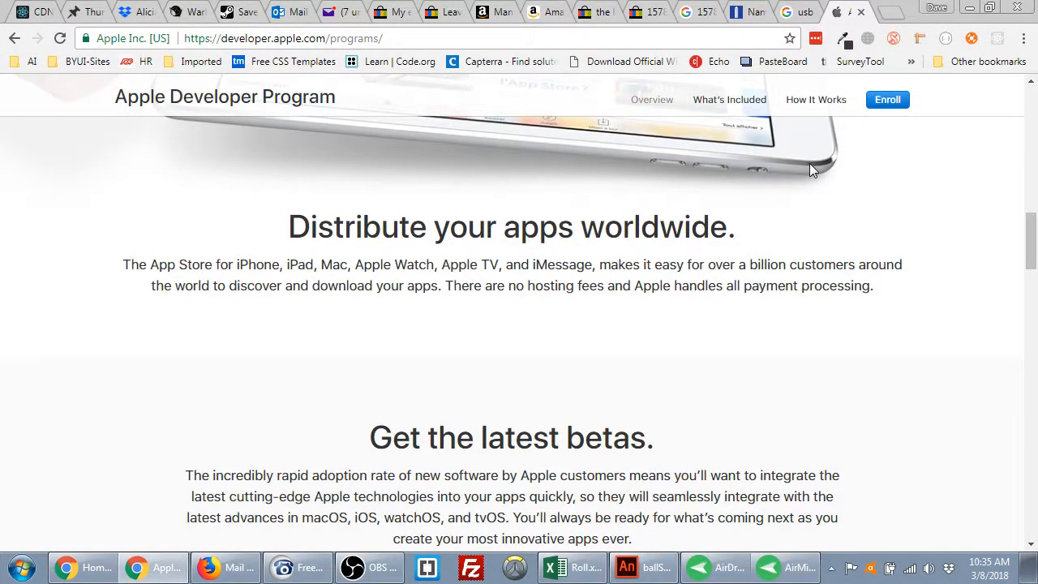
scroll(812, 170, down, 10)
scroll(815, 171, down, 10)
scroll(816, 171, down, 4)
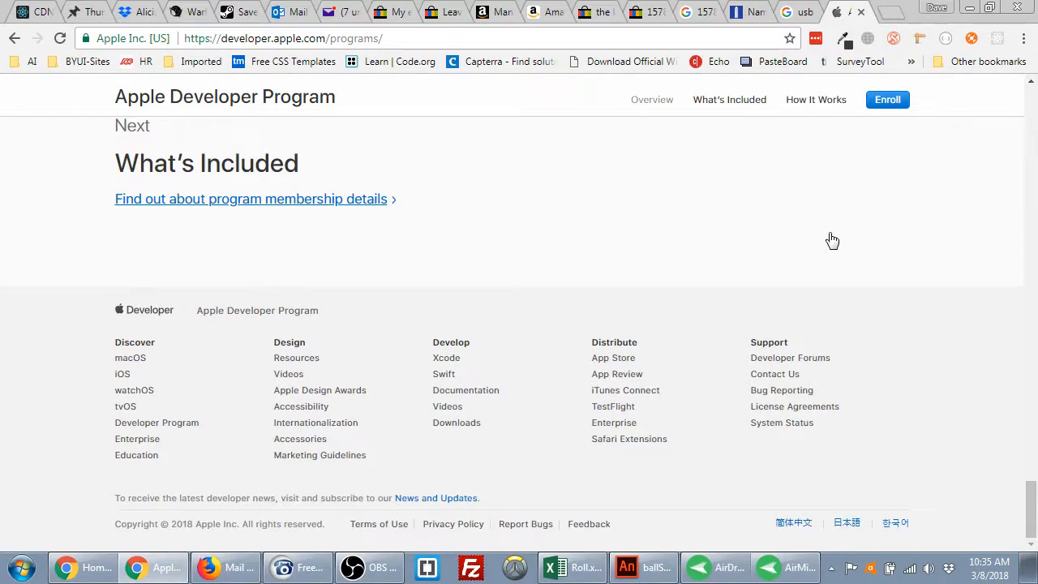
scroll(832, 240, up, 12)
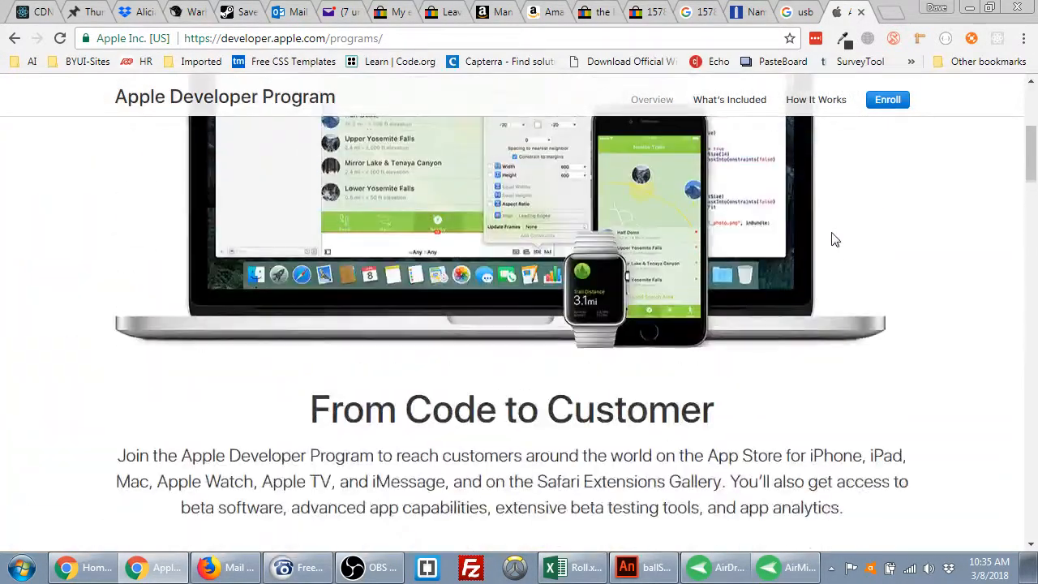
scroll(832, 240, up, 4)
Open the What's Included page and read through its Advanced App Capabilities
click(734, 138)
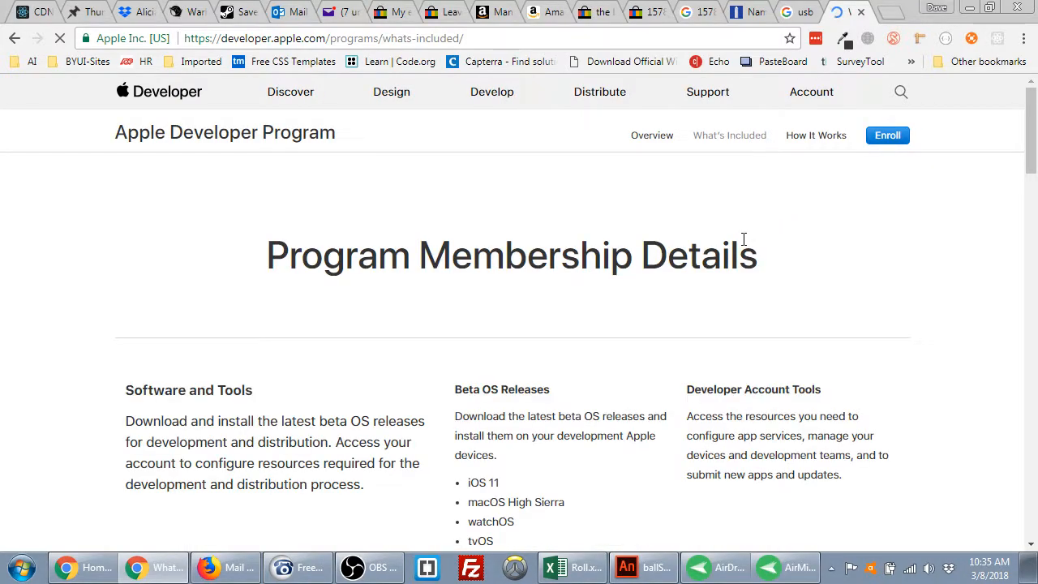
scroll(726, 252, down, 2)
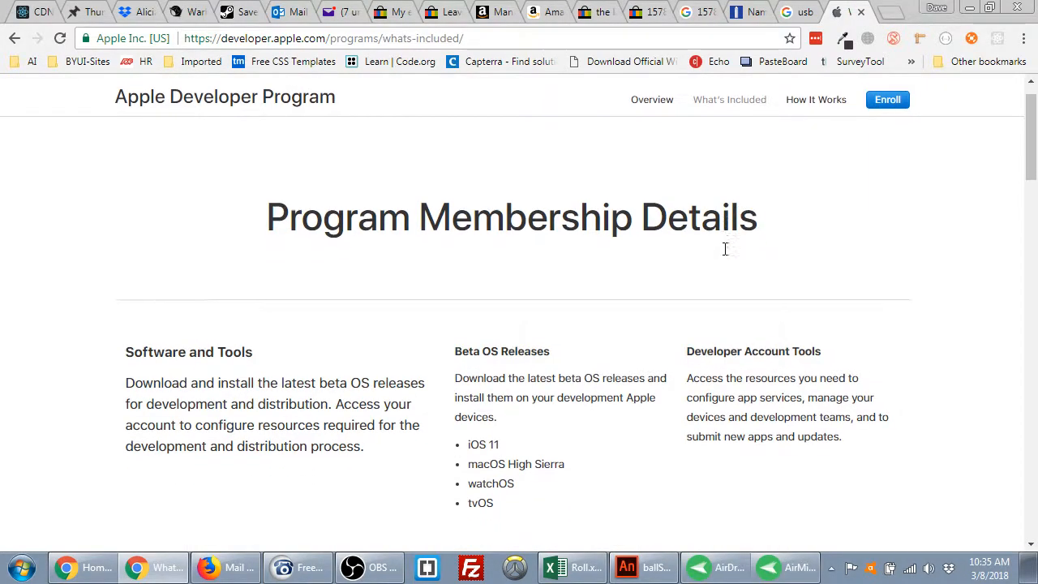
scroll(726, 252, down, 4)
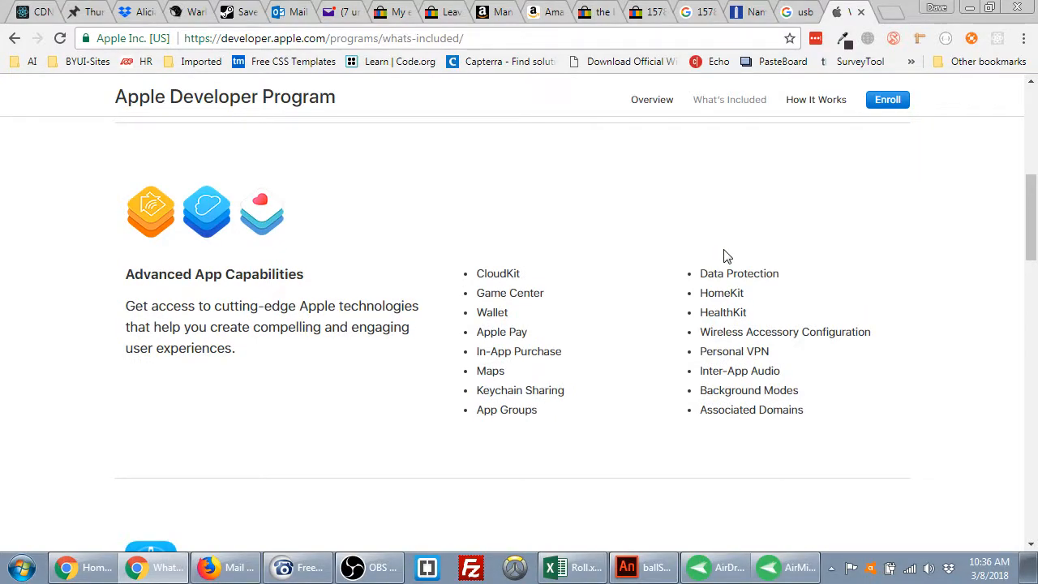
scroll(726, 257, down, 1)
scroll(726, 257, up, 2)
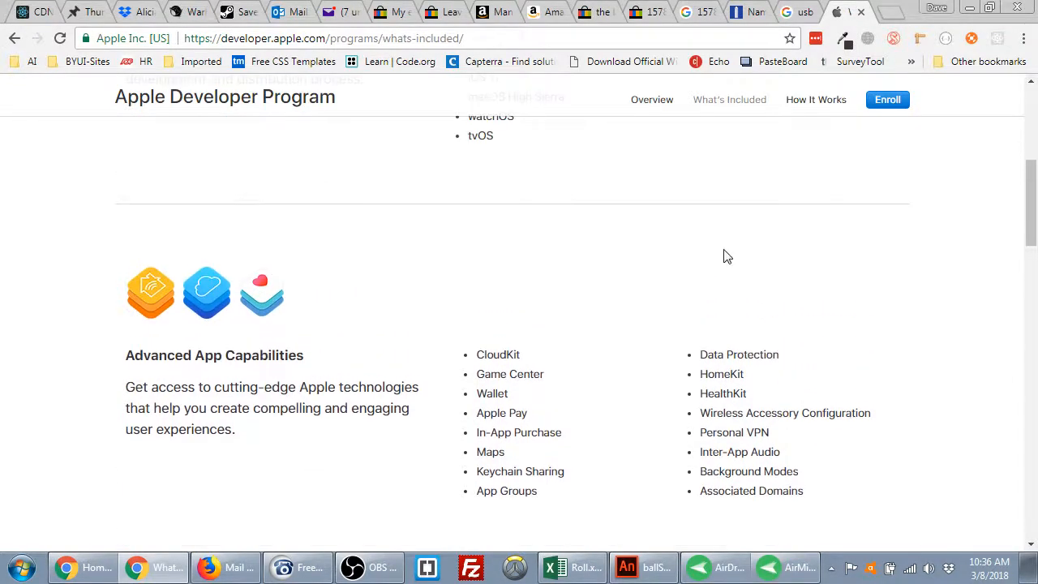
scroll(726, 257, down, 1)
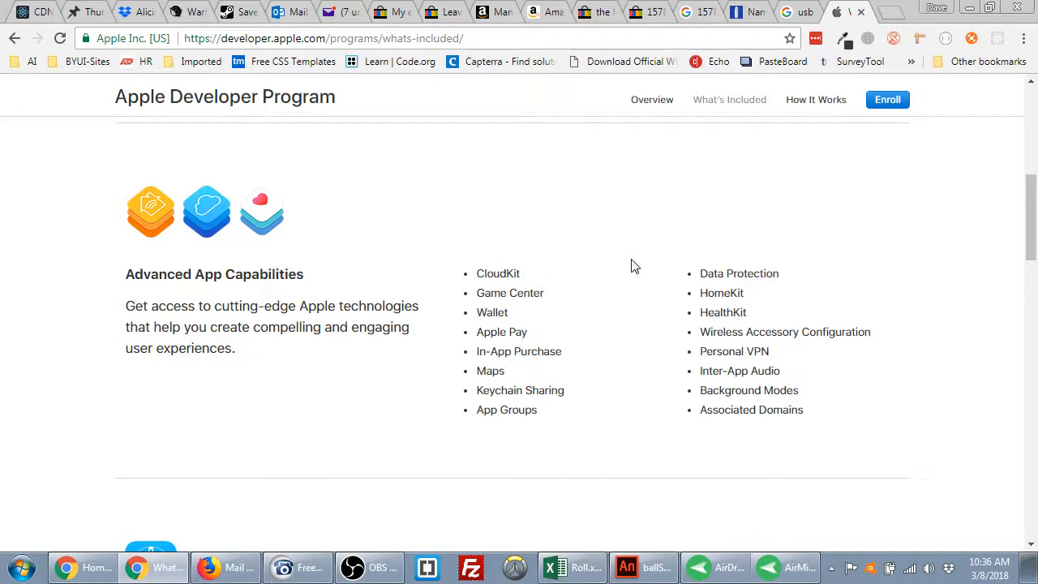
scroll(635, 266, up, 5)
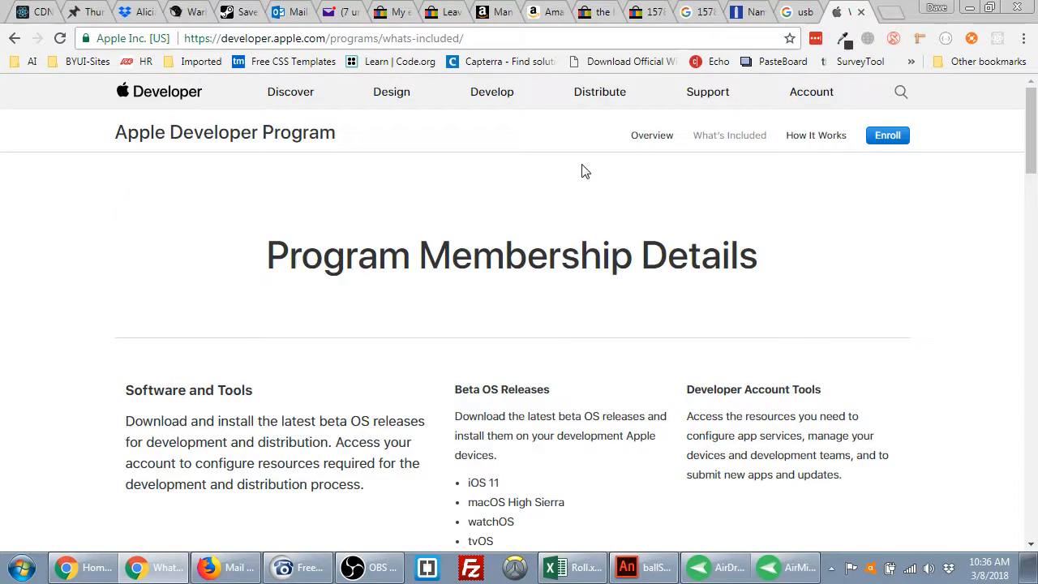
click(888, 135)
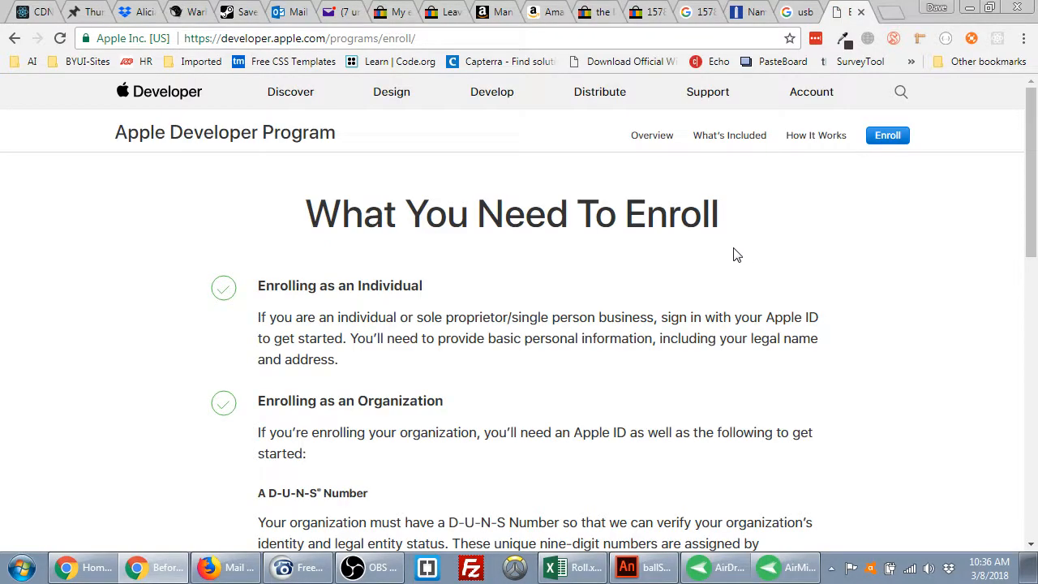
scroll(394, 232, down, 1)
scroll(430, 292, down, 6)
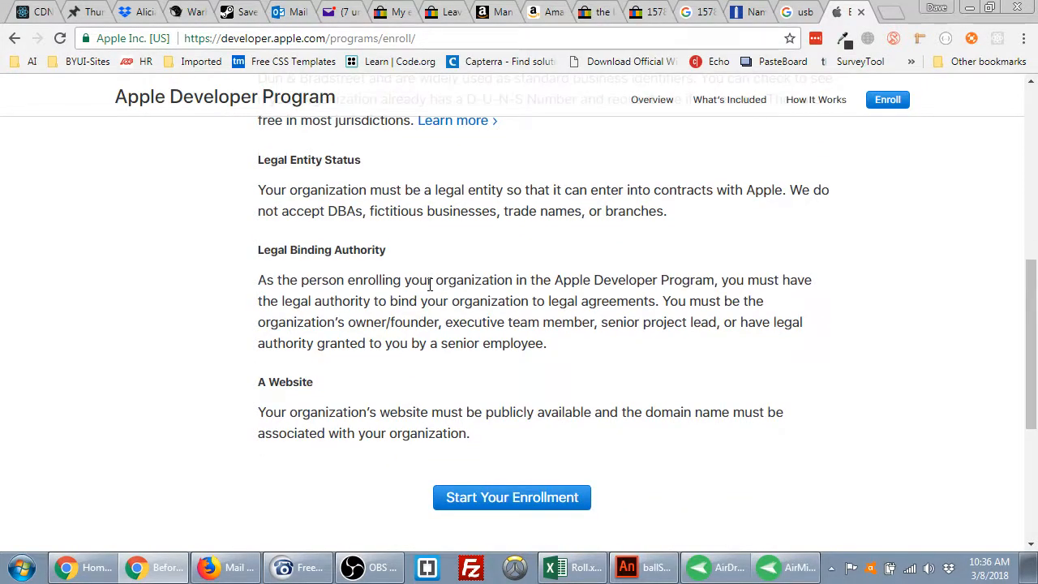
scroll(438, 300, down, 2)
click(489, 335)
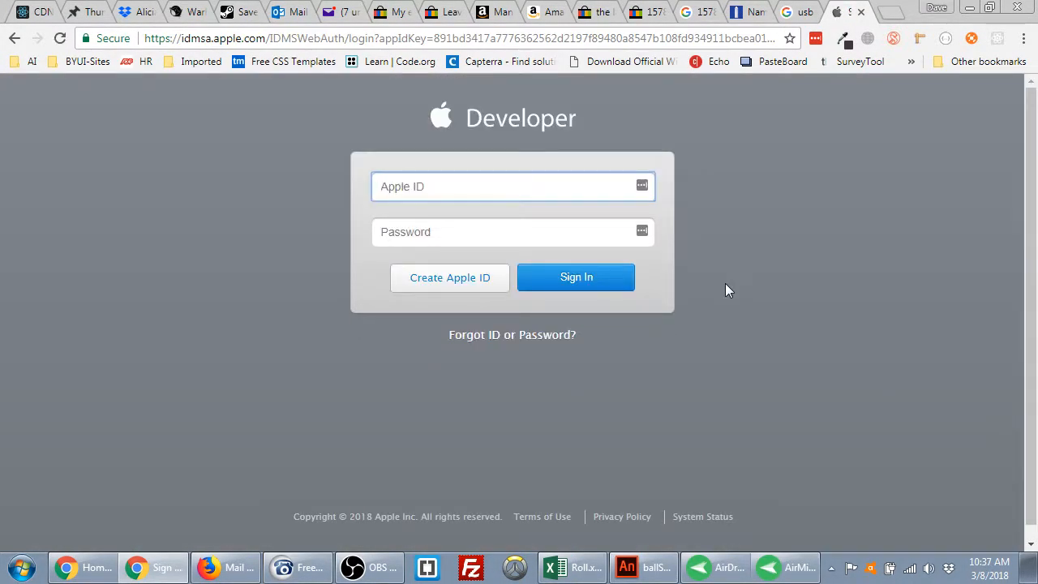
click(646, 189)
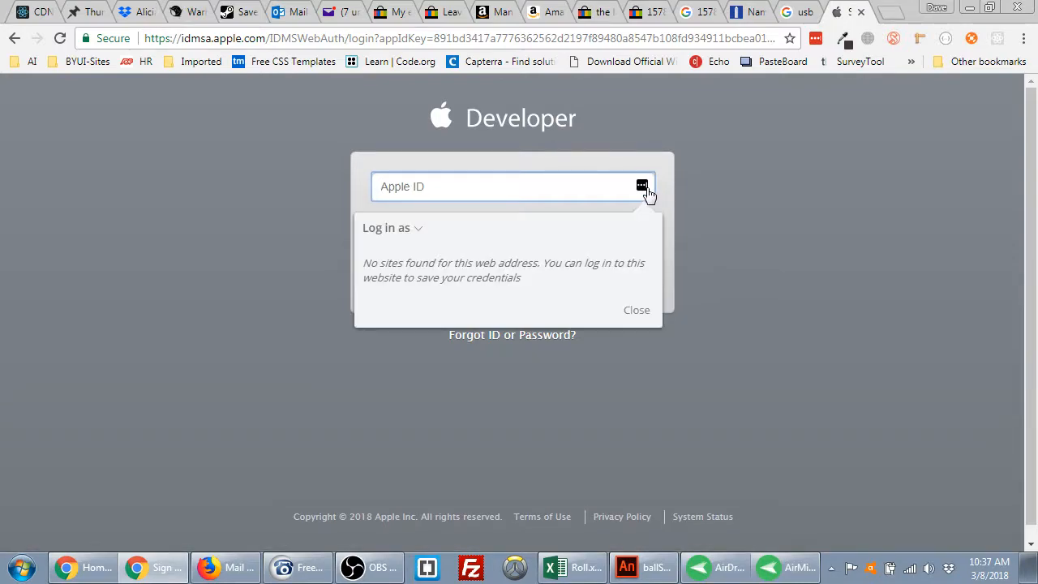
click(745, 211)
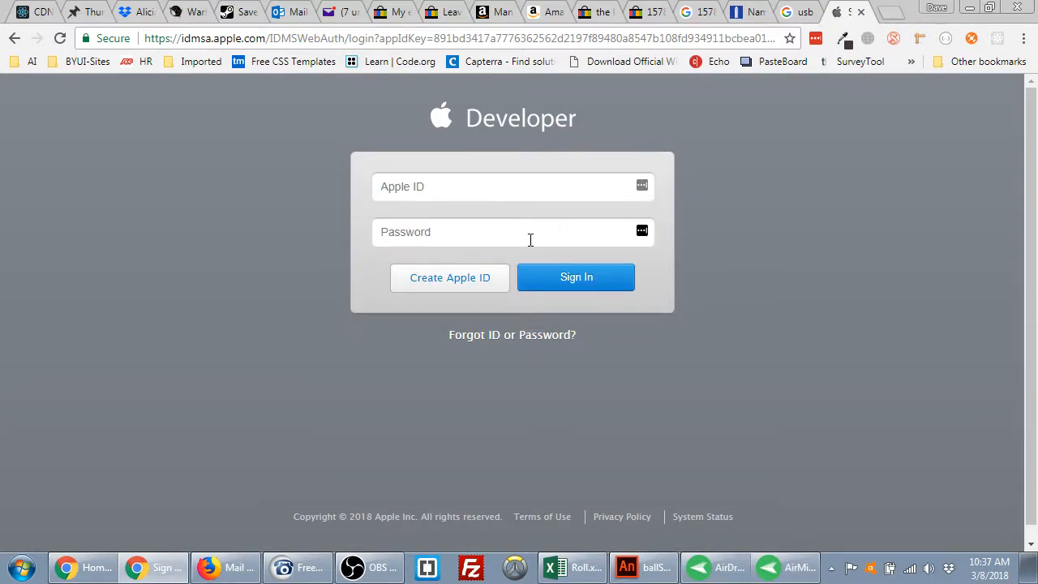
click(496, 186)
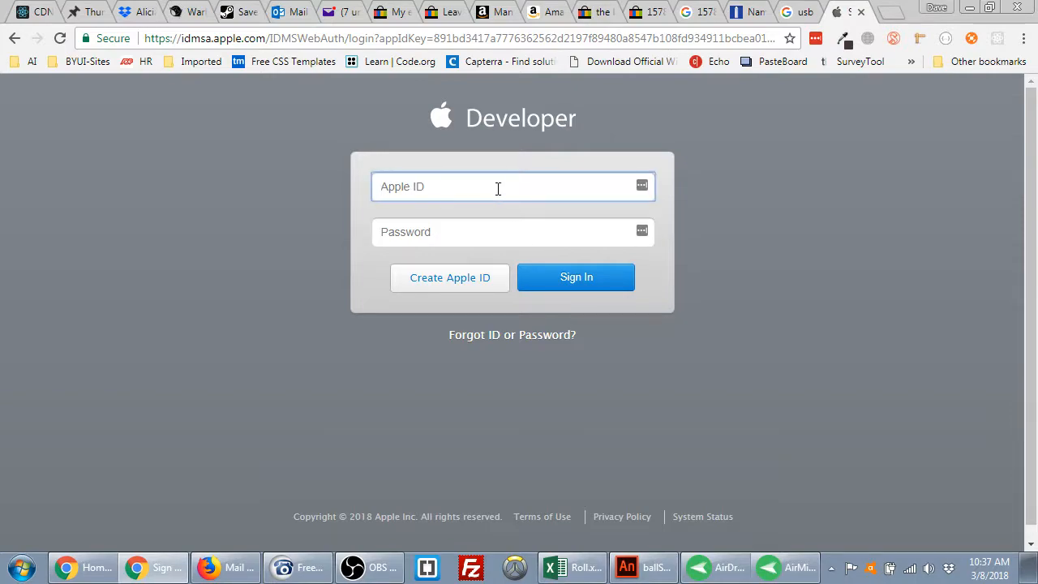
click(14, 39)
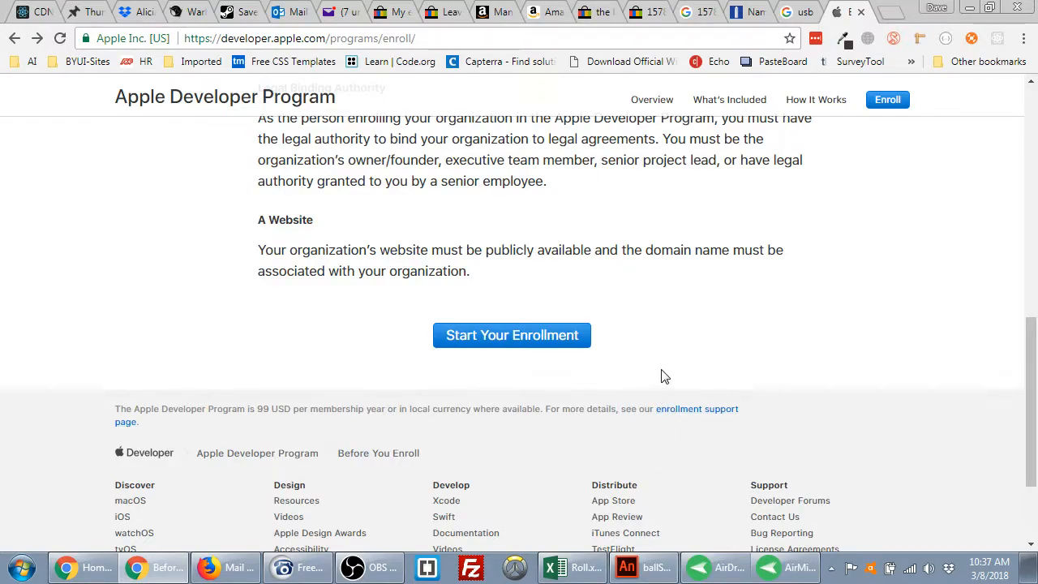
scroll(661, 377, up, 2)
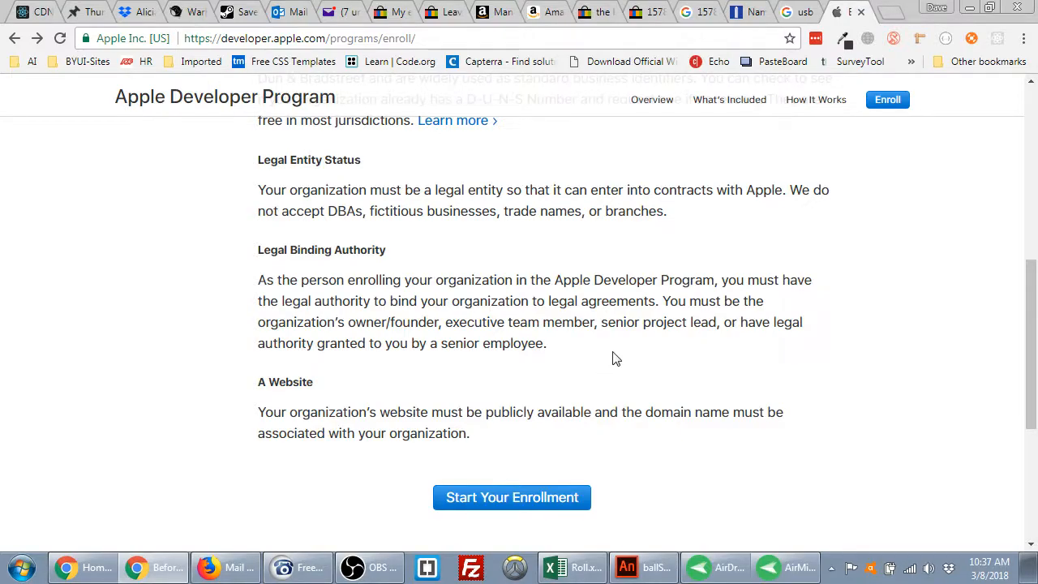
scroll(637, 357, up, 6)
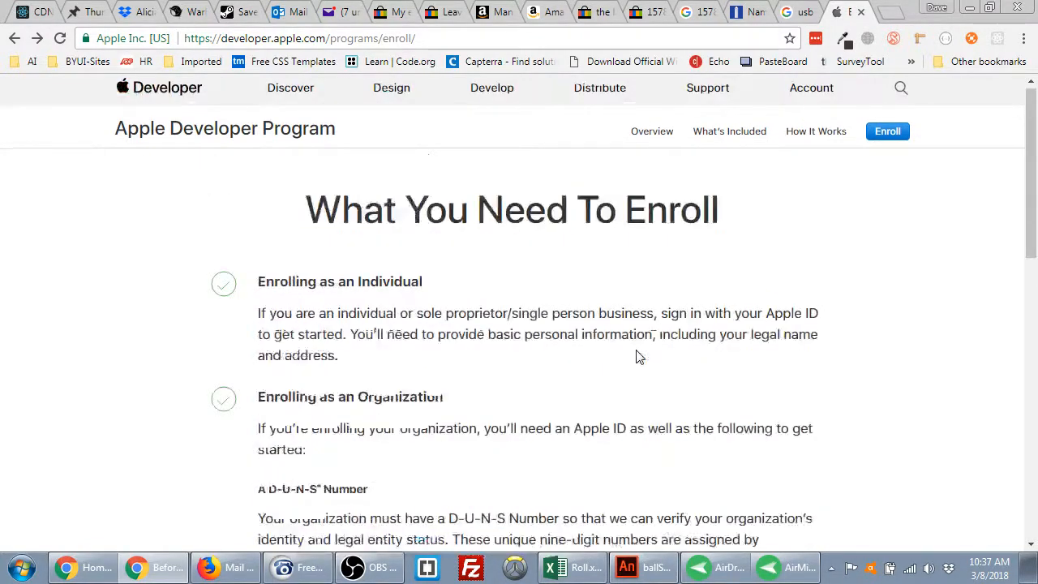
Wake the mirrored phone to confirm USB debugging in Developer Options, then return to ballSpiked.fla in Animate
click(783, 566)
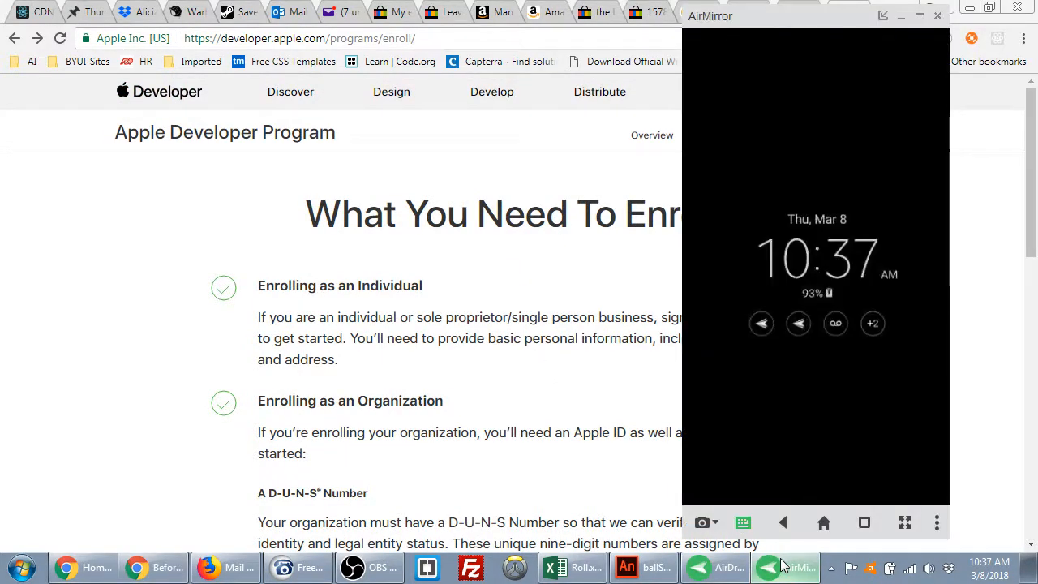
click(806, 251)
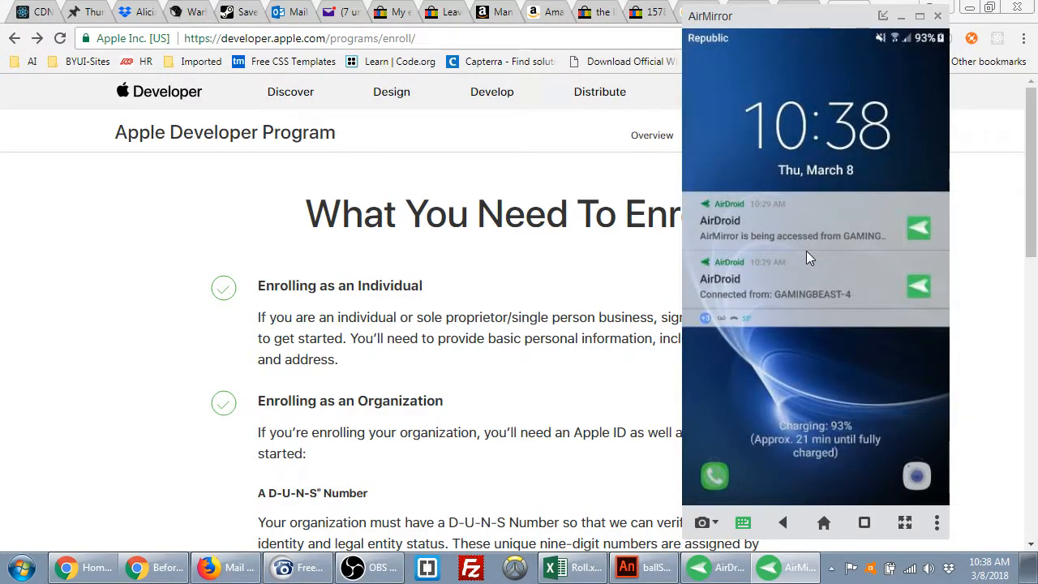
click(807, 250)
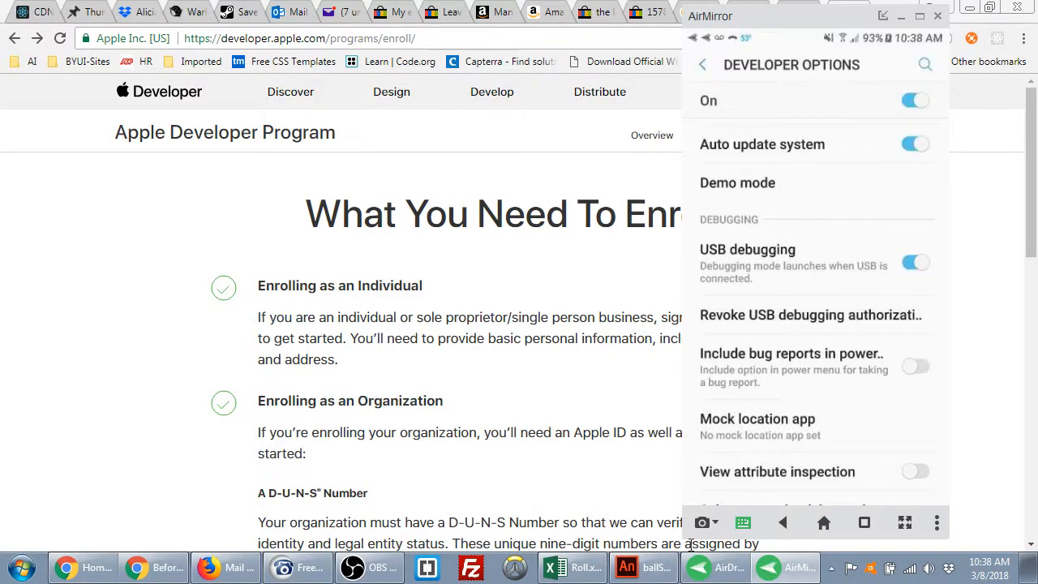
click(396, 358)
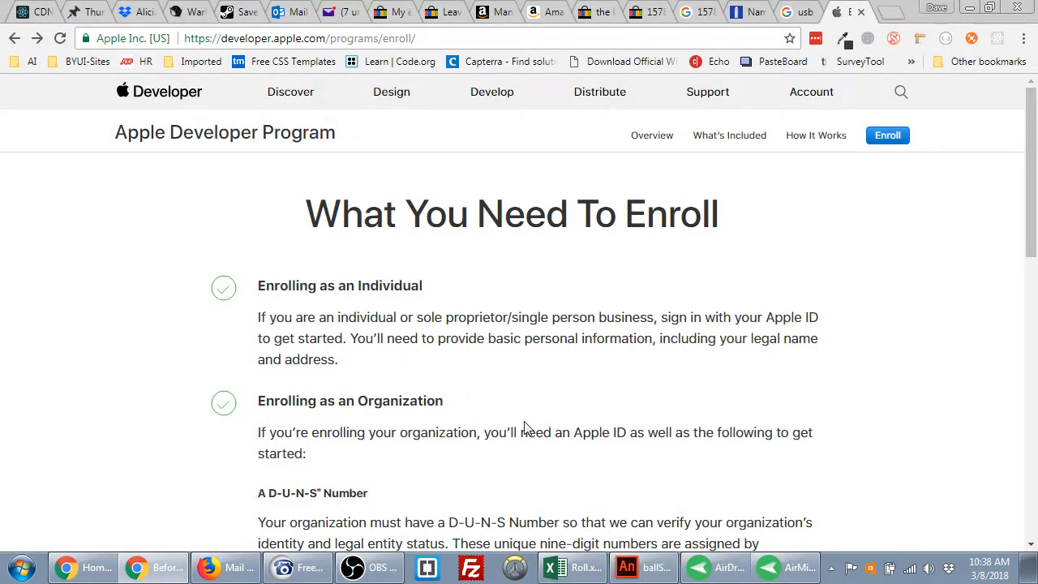
click(625, 567)
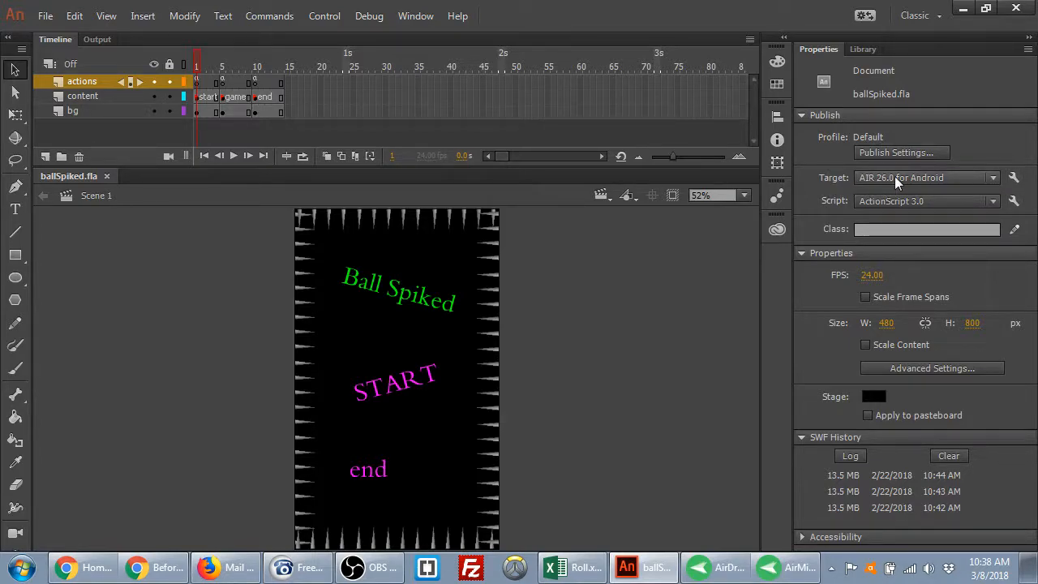
Open AIR for Android Settings and review its Deployment, Icons, Permissions and Languages tabs
click(1015, 179)
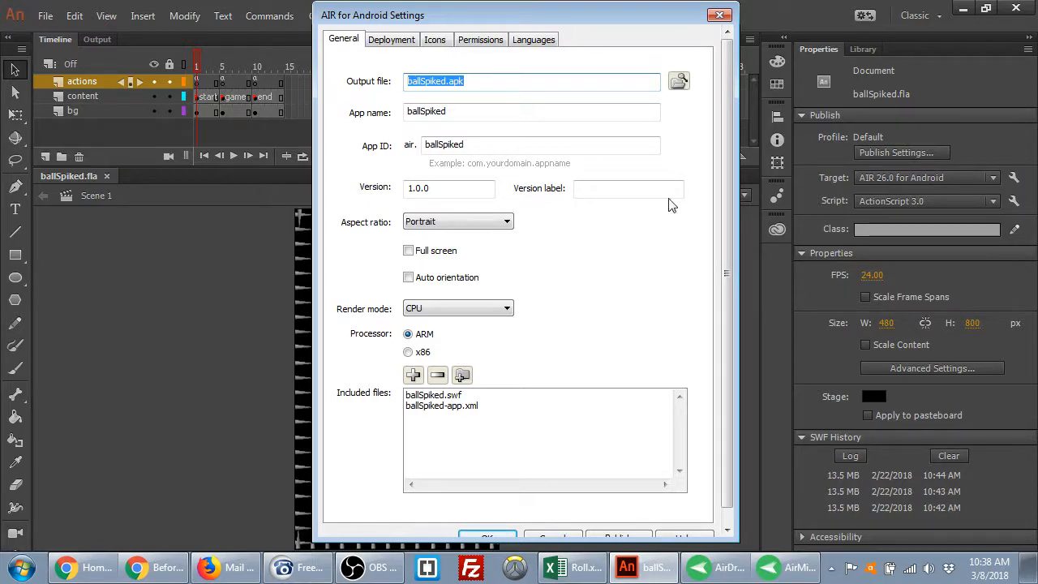
click(342, 42)
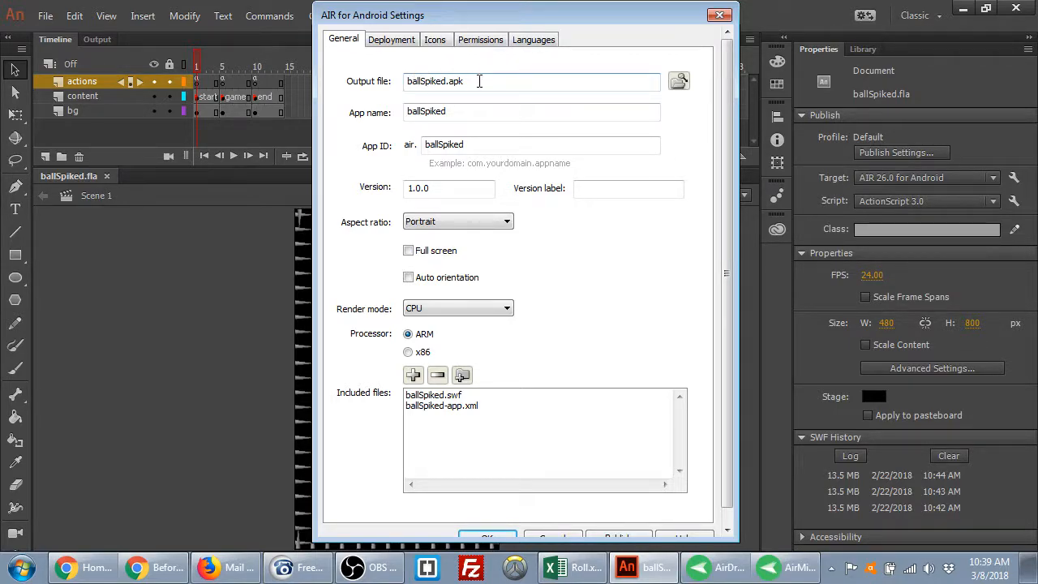
drag(473, 111, 373, 115)
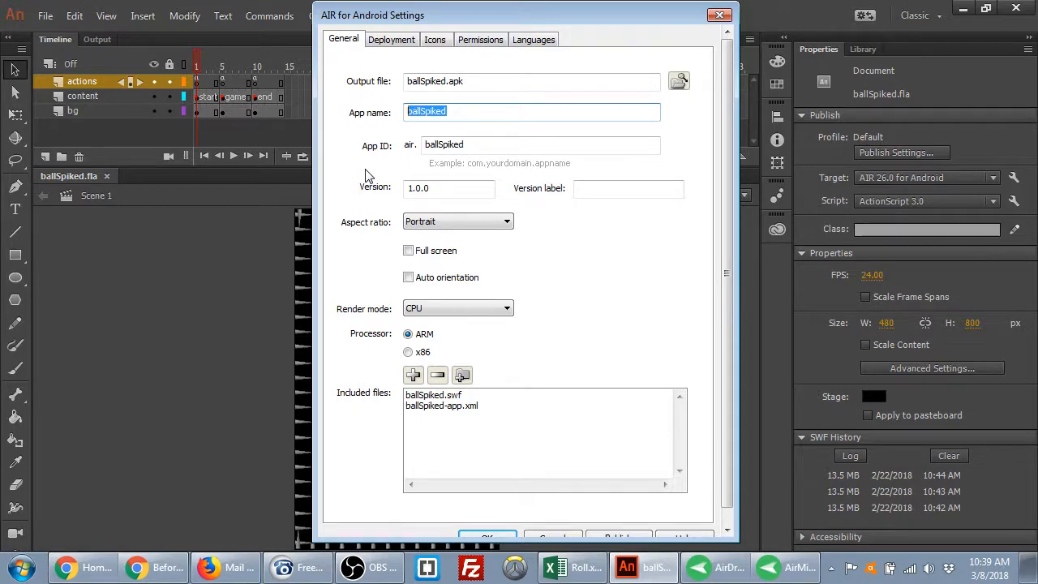
click(389, 46)
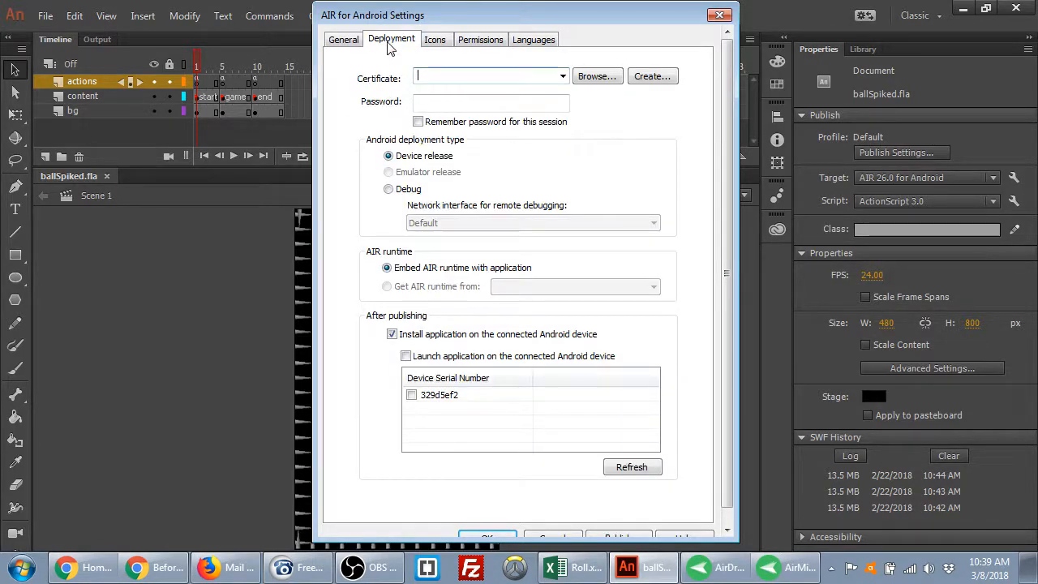
click(433, 47)
click(480, 43)
click(526, 44)
click(354, 45)
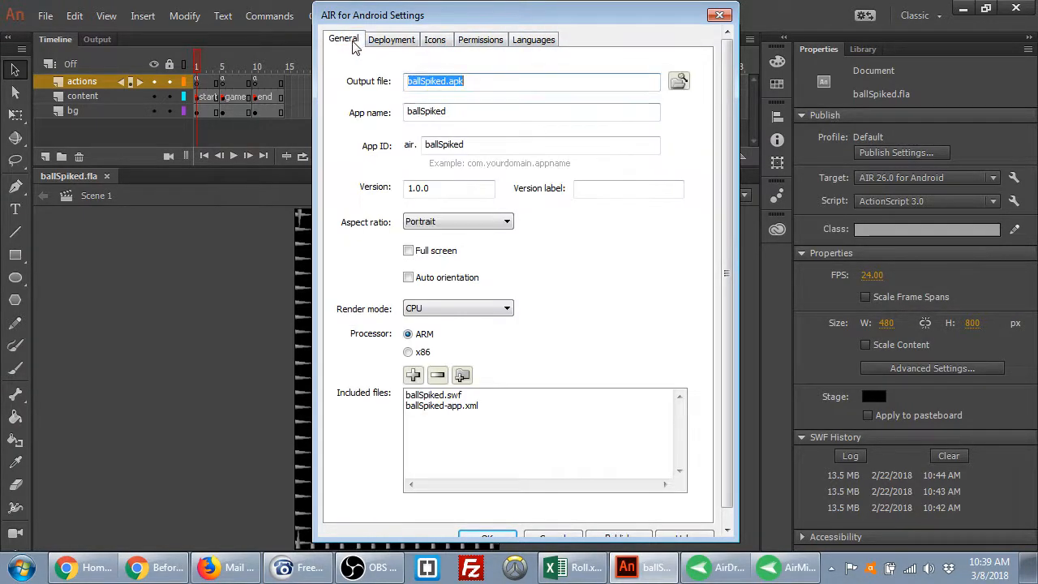
Enter 'Ball Spiked!' as the app name
key(Tab)
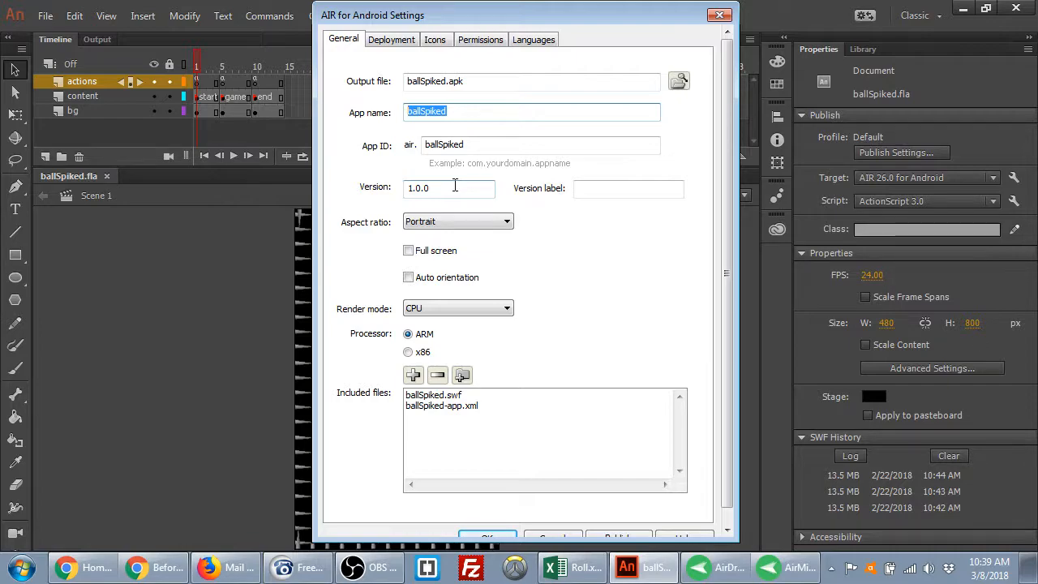
text(Ball Spiked!)
key(ctrl+a)
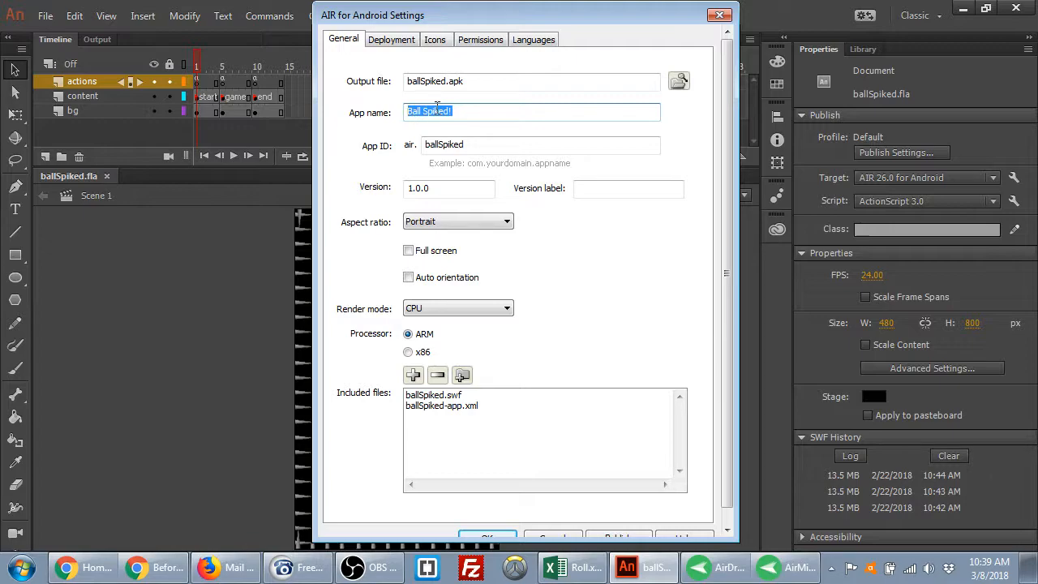
click(480, 111)
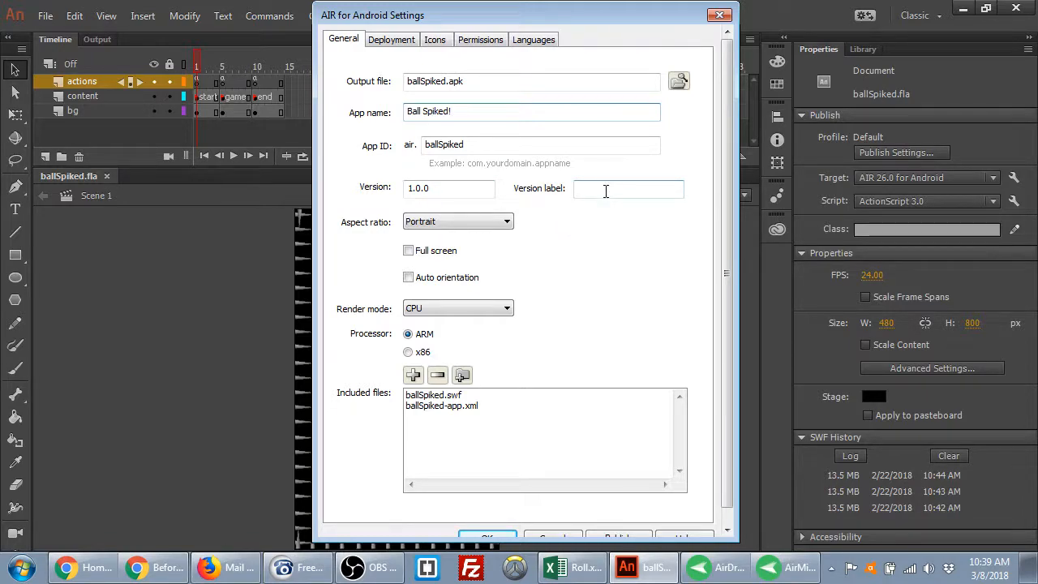
Keep Portrait aspect ratio and enable Full screen and Auto orientation
click(502, 223)
click(503, 227)
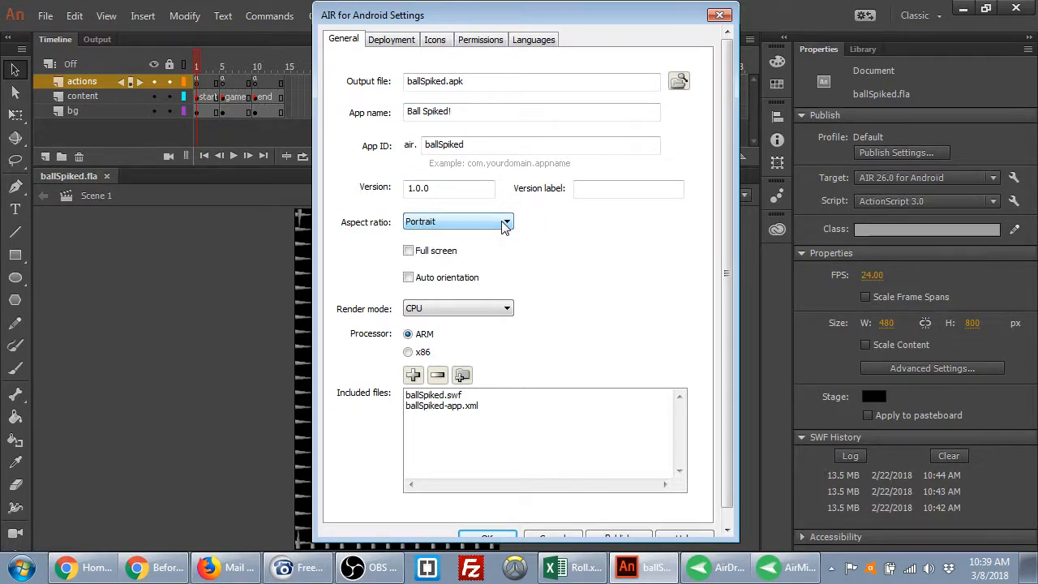
click(503, 226)
click(503, 226)
click(443, 257)
click(451, 284)
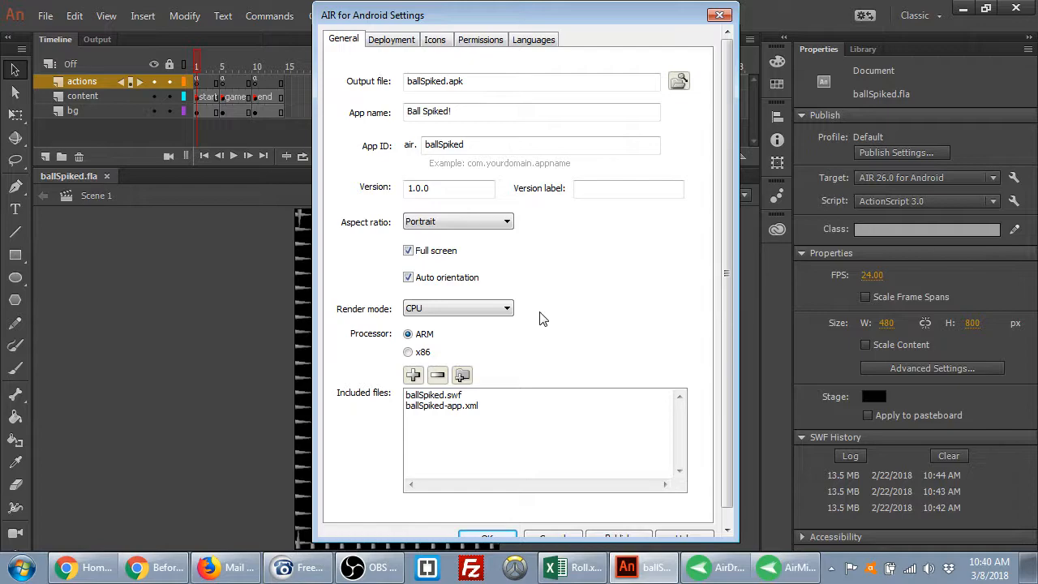
Set Render mode to Auto and move to the Deployment settings
click(501, 314)
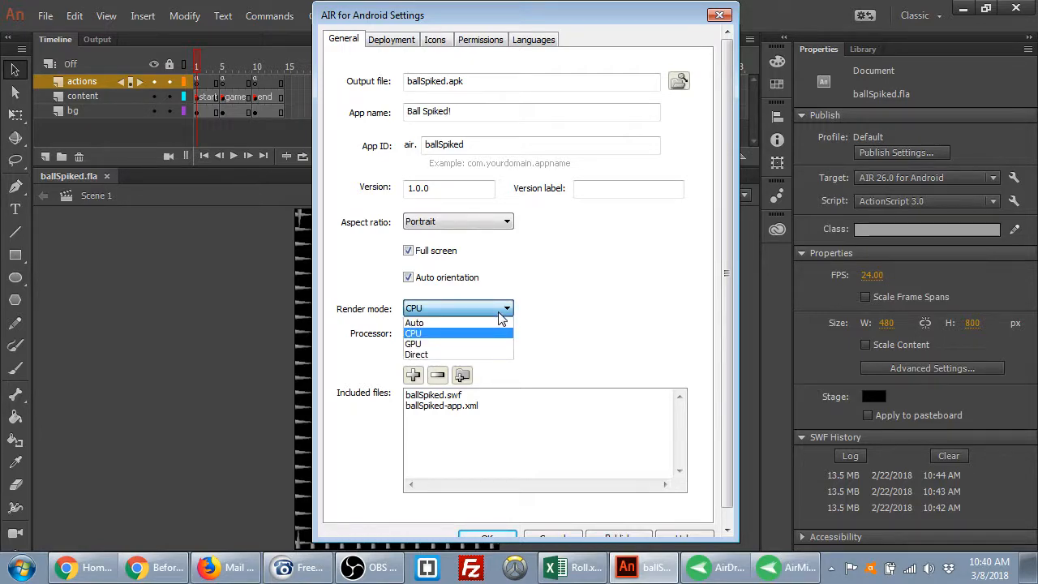
click(501, 323)
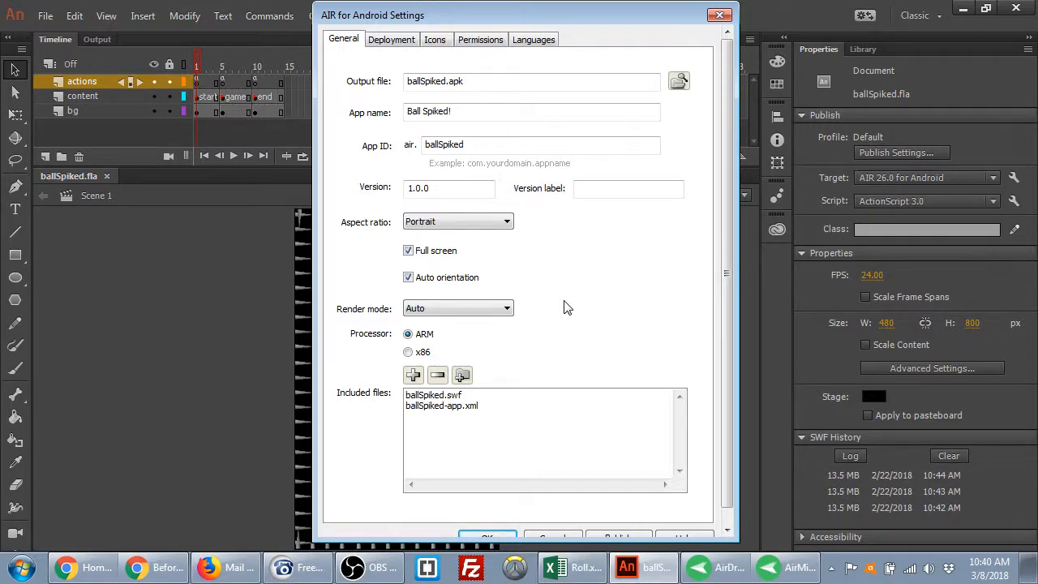
click(494, 312)
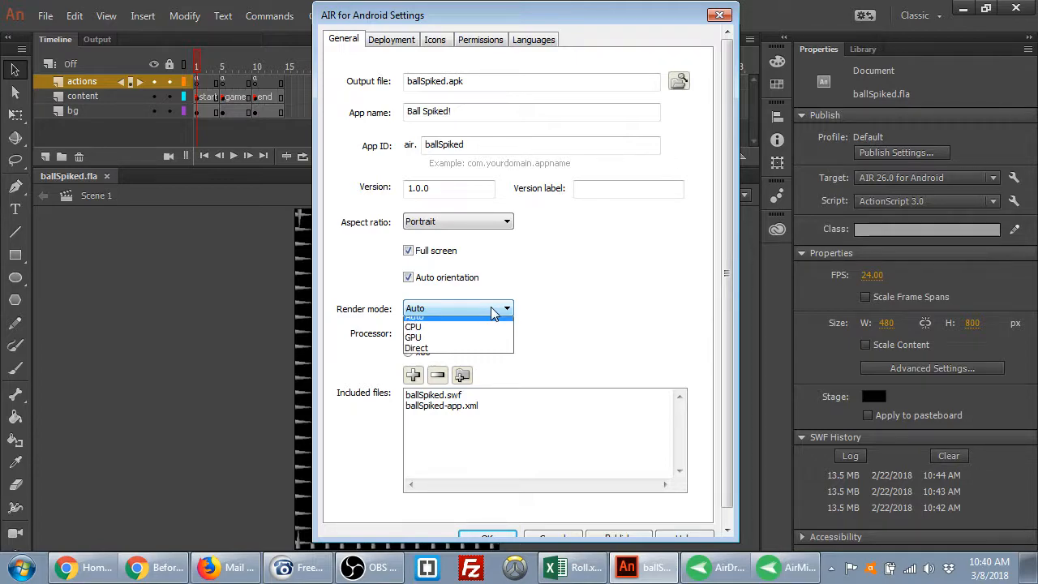
click(493, 313)
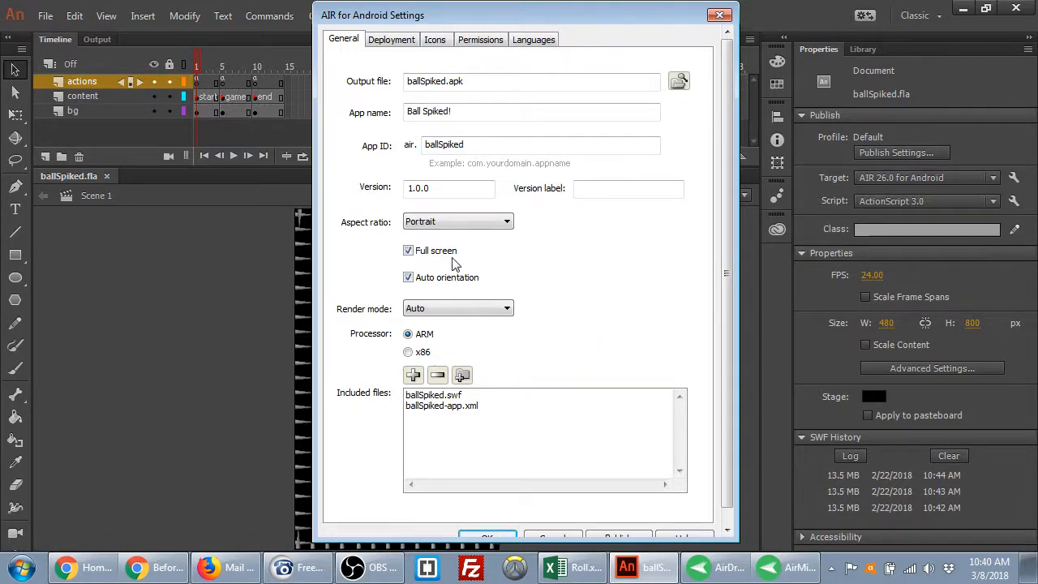
click(386, 47)
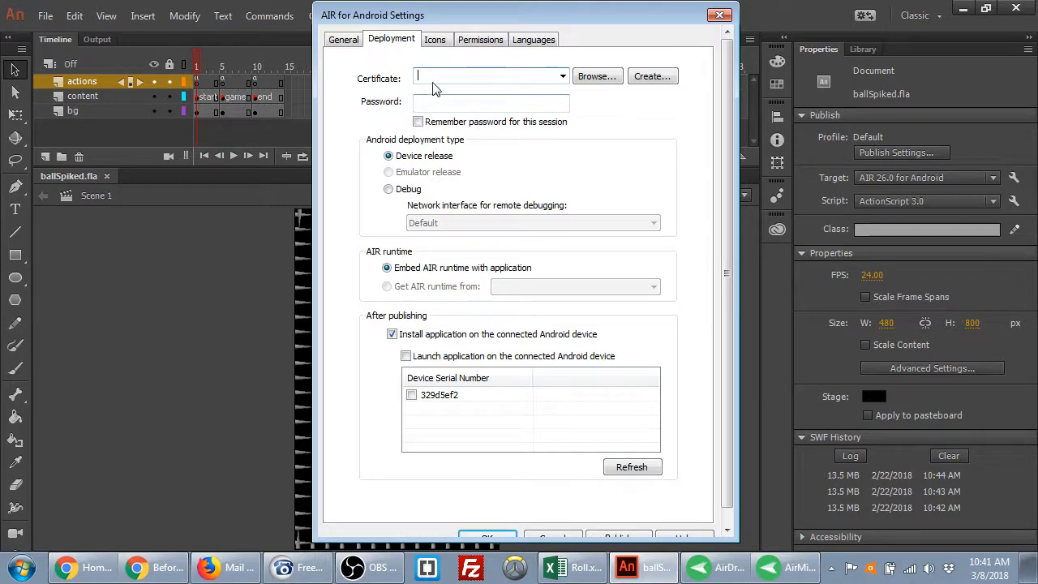
Start a new self-signed certificate and enter the publisher name, organisation unit 'Web' and organisation name
click(658, 79)
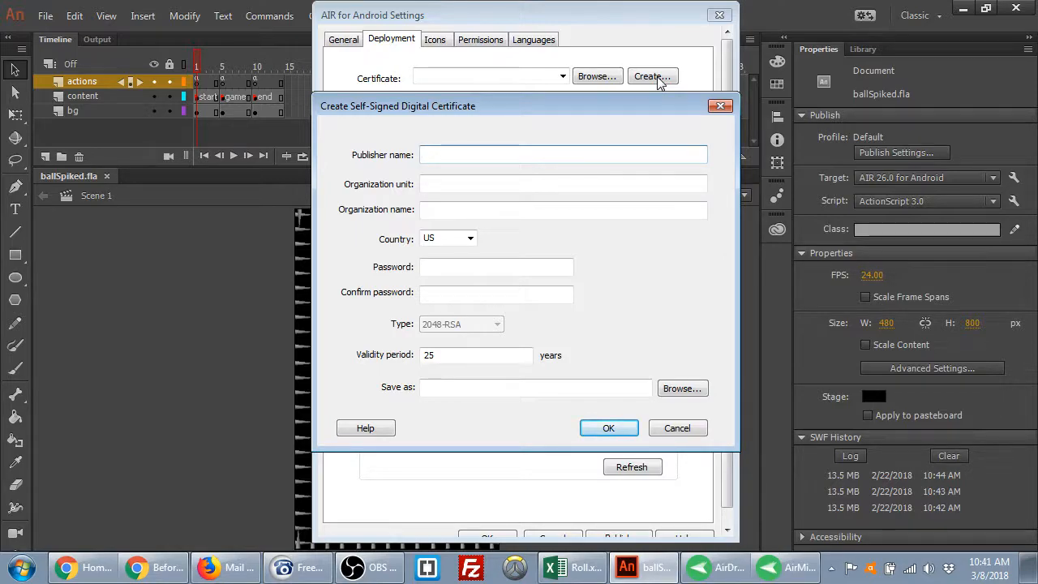
text(Dave Kidd)
key(Tab)
text(Ai)
key(Tab)
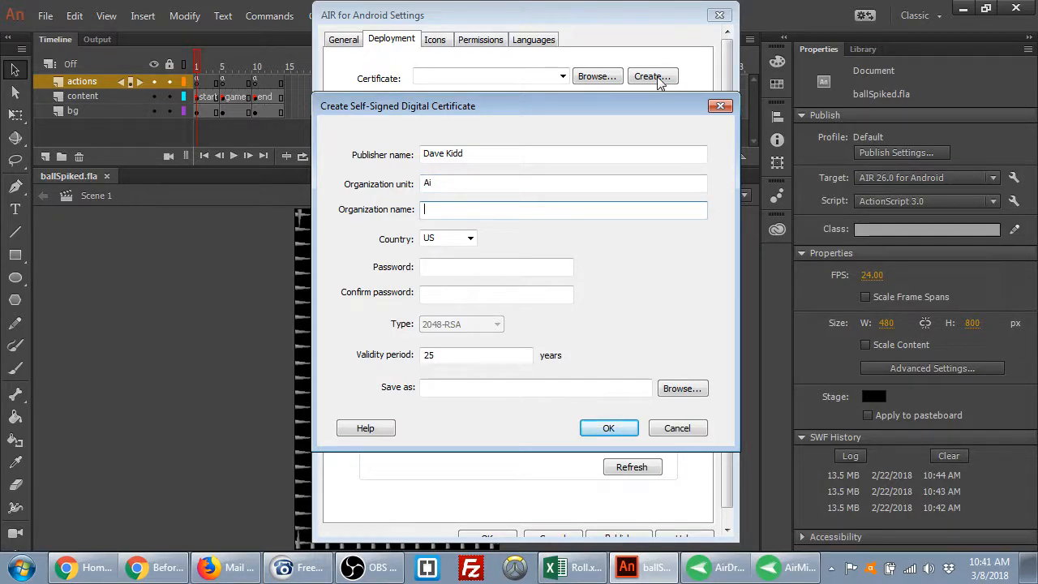
key(shift+Tab)
key(BackSpace)
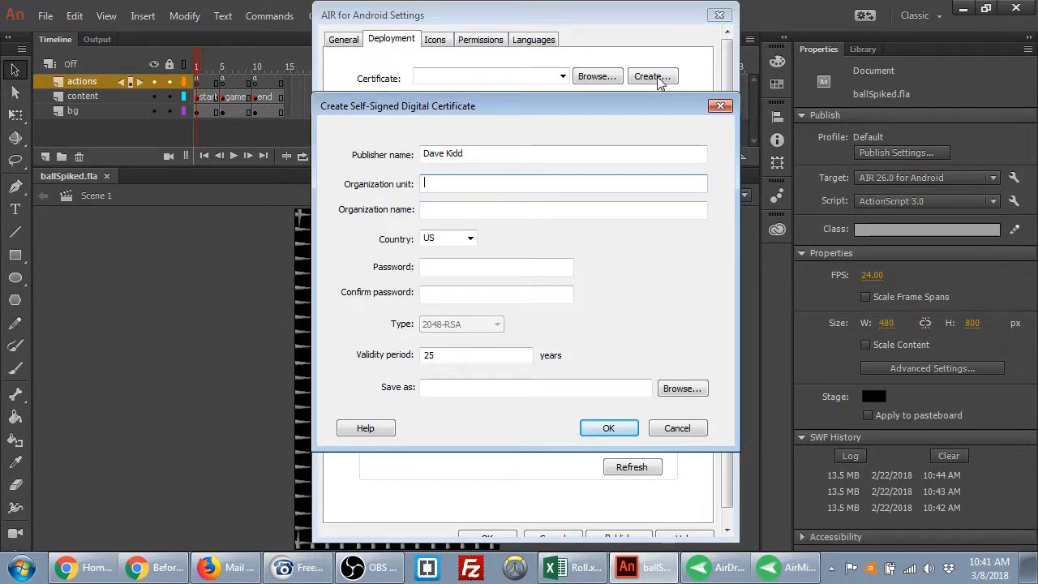
text(Web)
key(Tab)
text(A)
Enter and confirm the certificate password, set validity to 100 years, and name it 'certificate'
key(Tab)
key(Tab)
text(abc)
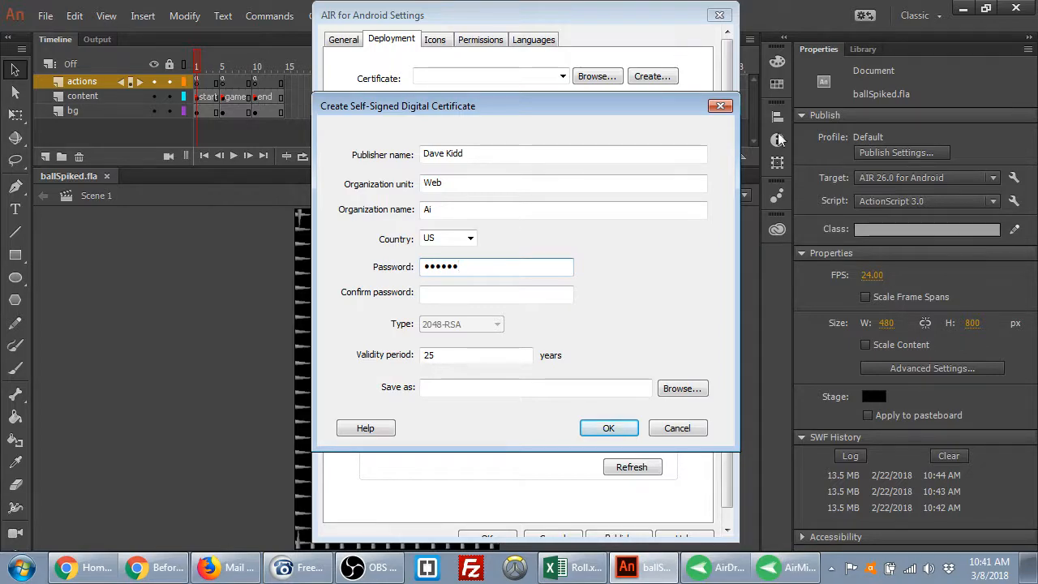
click(493, 295)
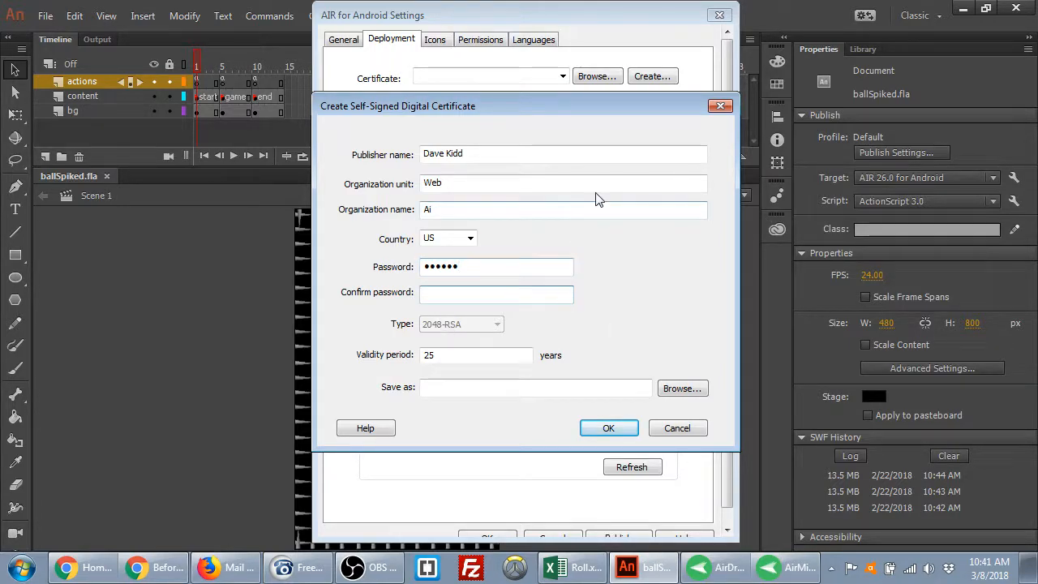
text(***)
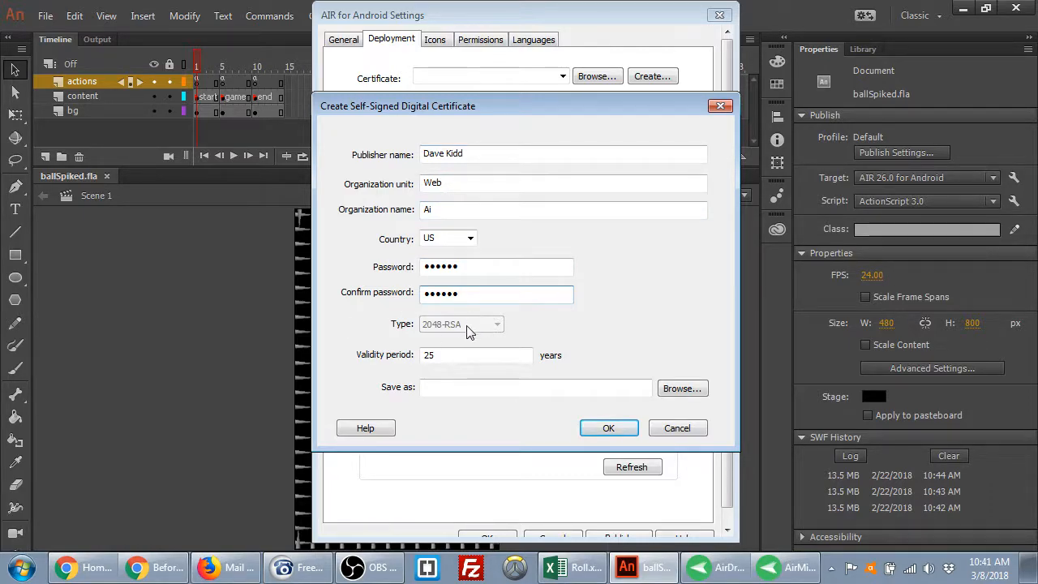
click(450, 355)
double_click(451, 355)
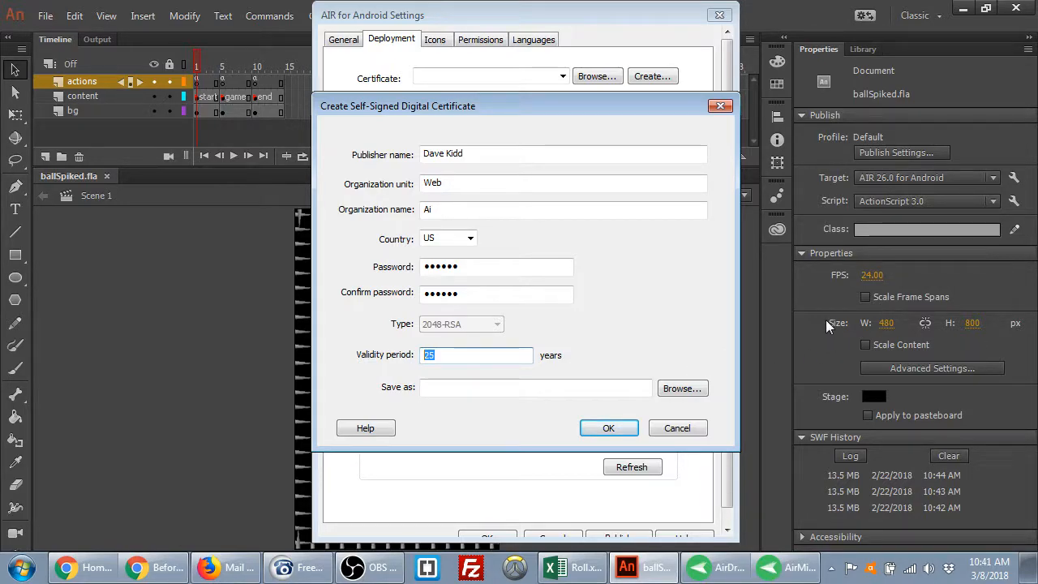
text(100)
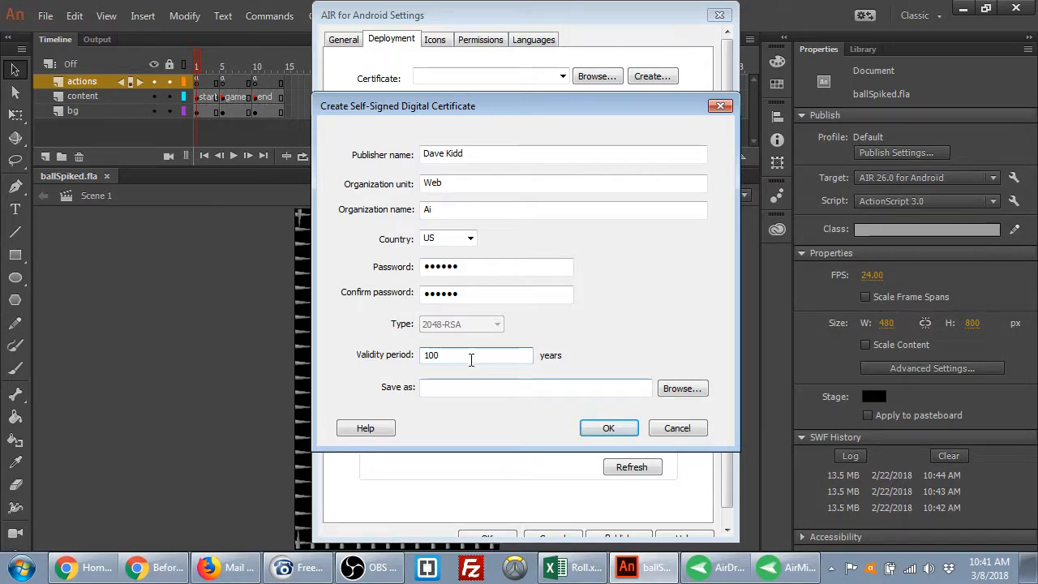
click(466, 387)
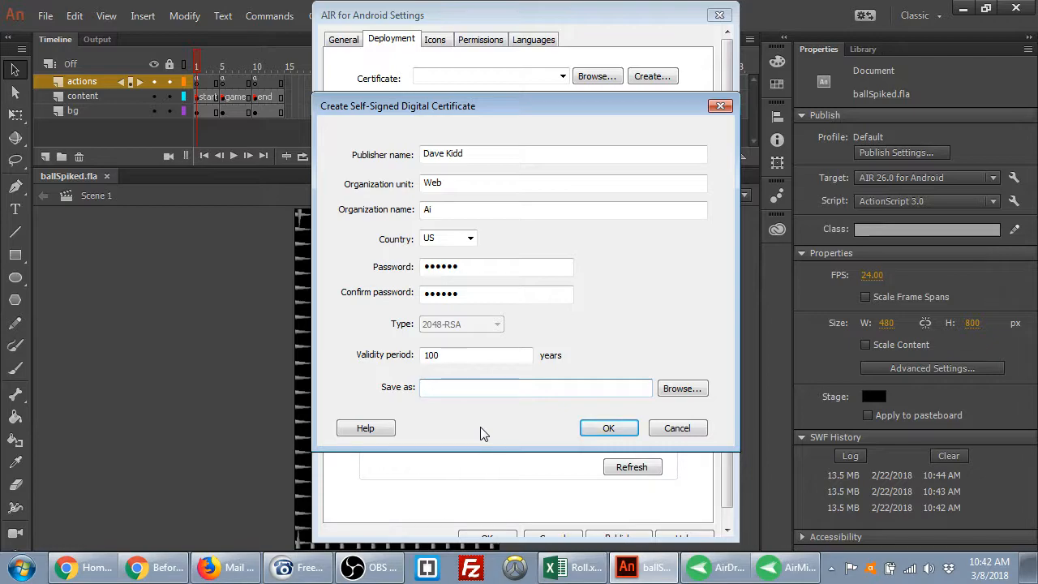
text(certificate)
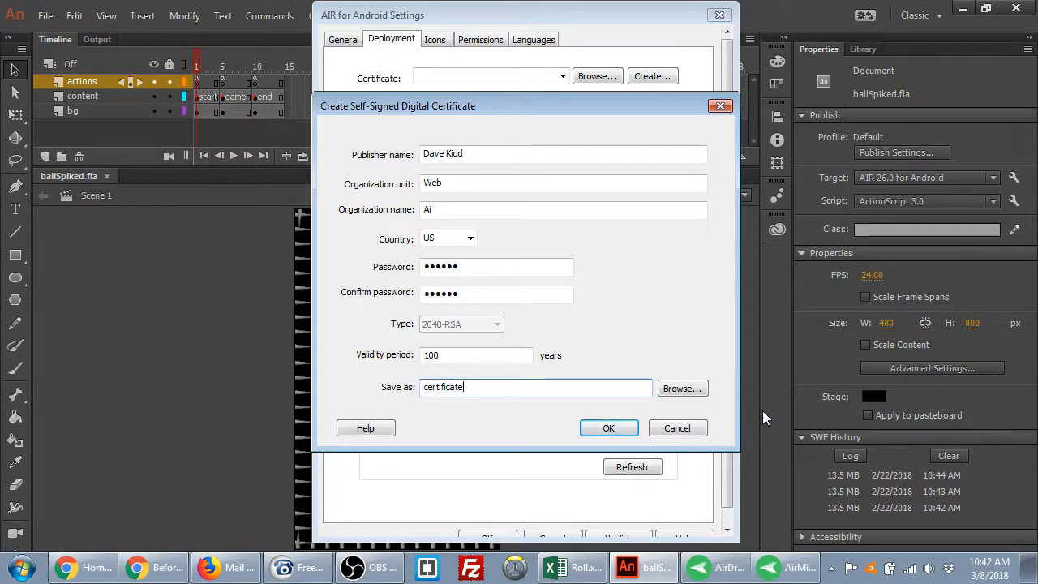
Save the new certificate as certificate.p12 in the Desktop's game folder
click(696, 392)
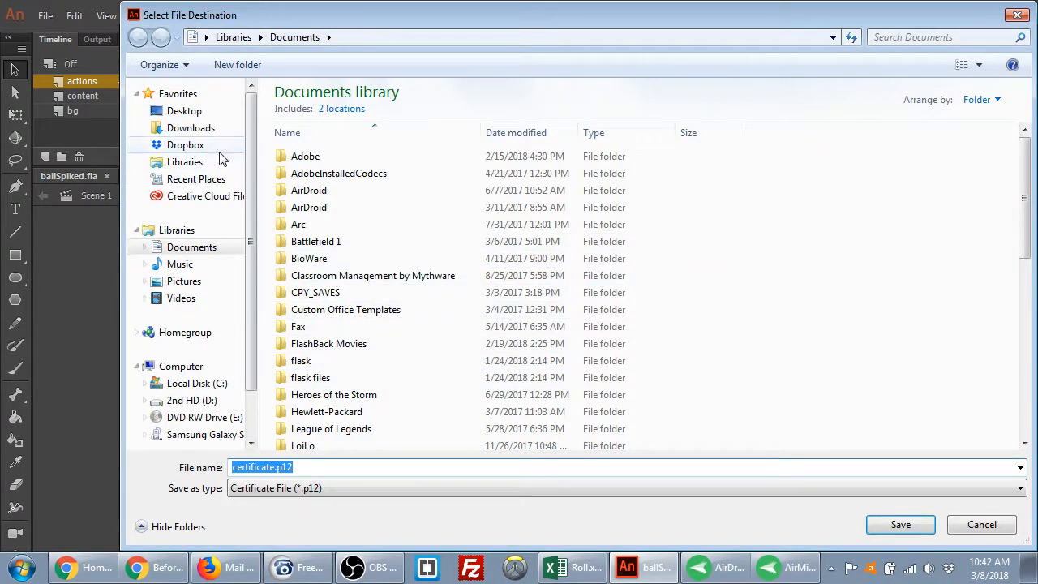
click(186, 114)
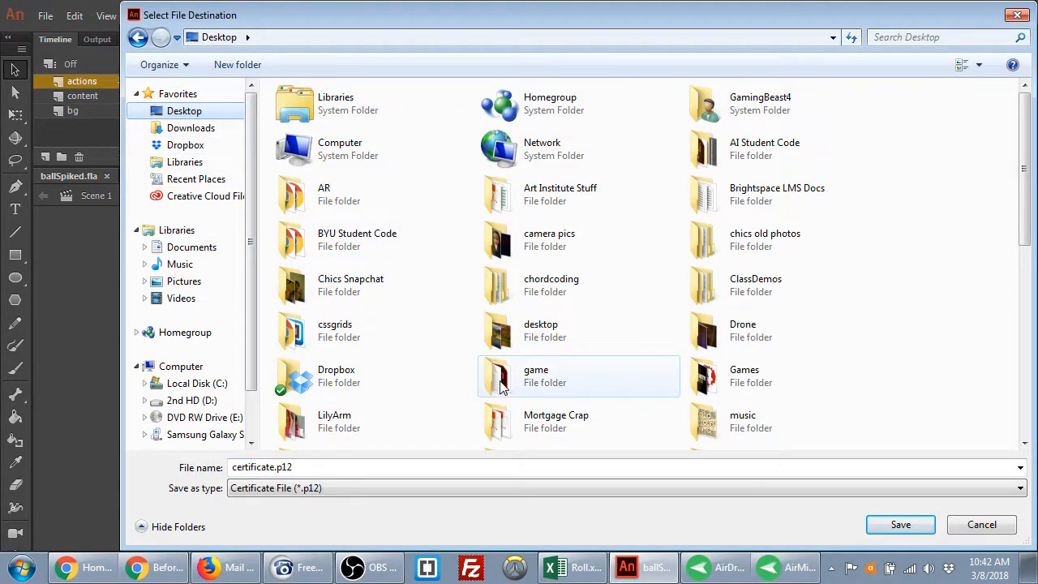
double_click(500, 384)
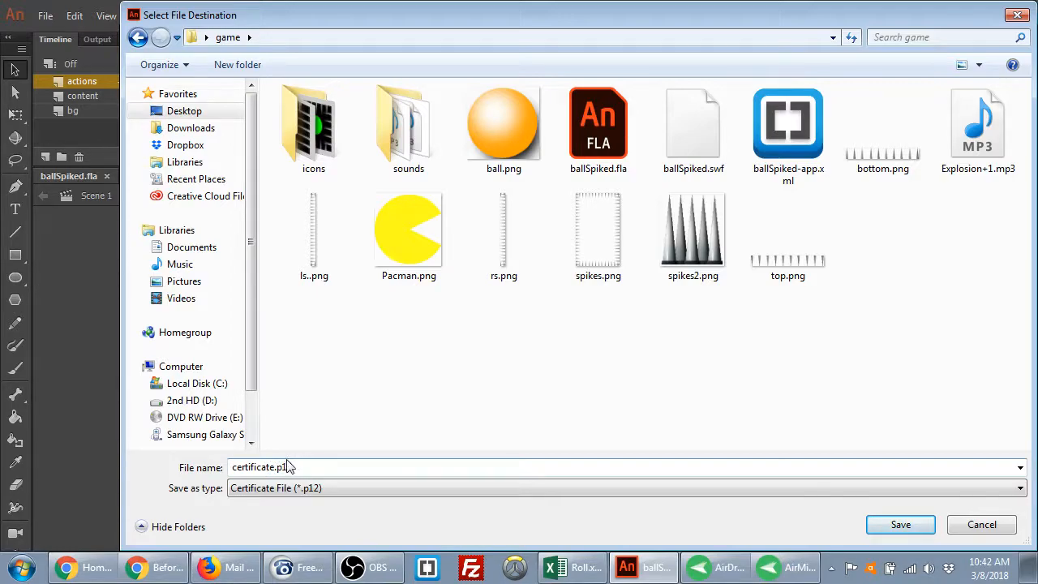
click(881, 525)
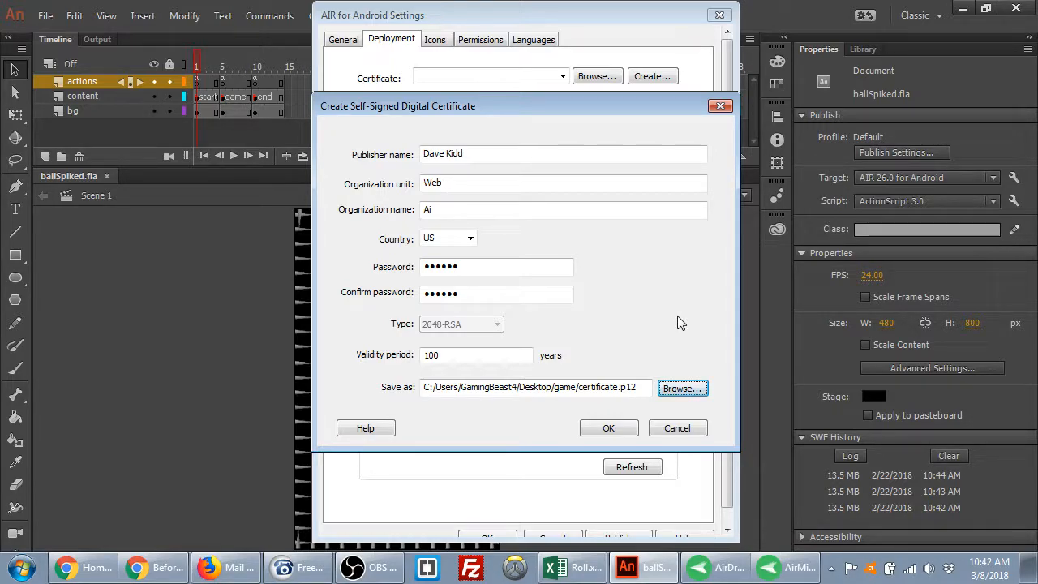
Create the self-signed certificate, correcting the validity period from 100 to 20 years
click(588, 430)
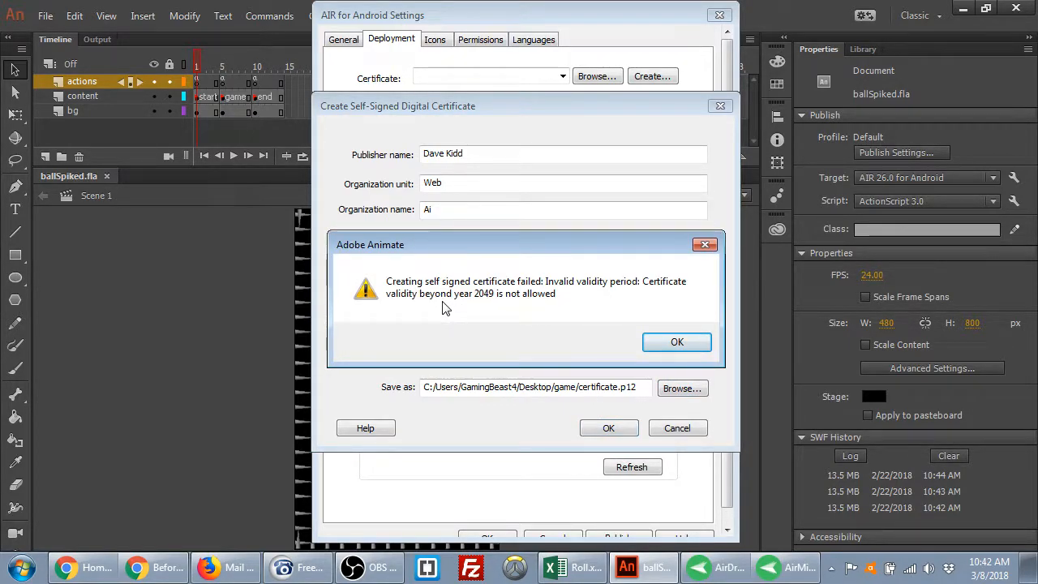
click(676, 341)
drag(470, 357, 355, 363)
text(20)
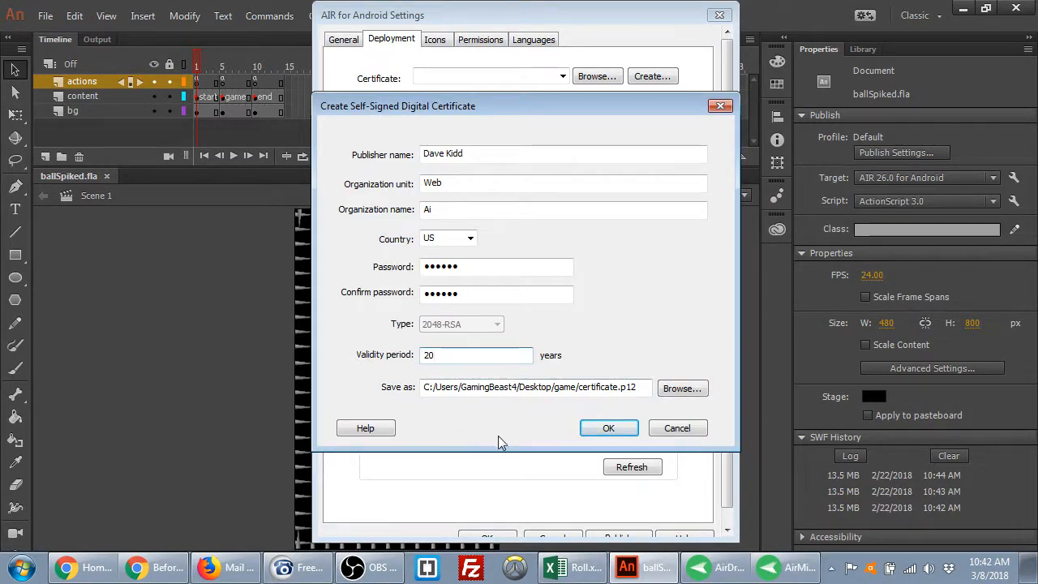
click(607, 428)
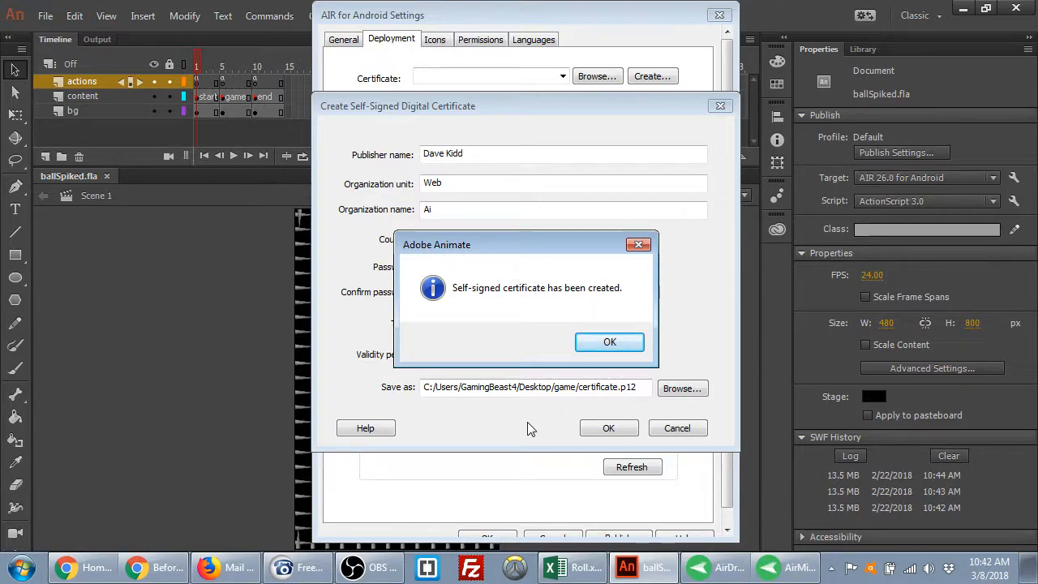
click(602, 344)
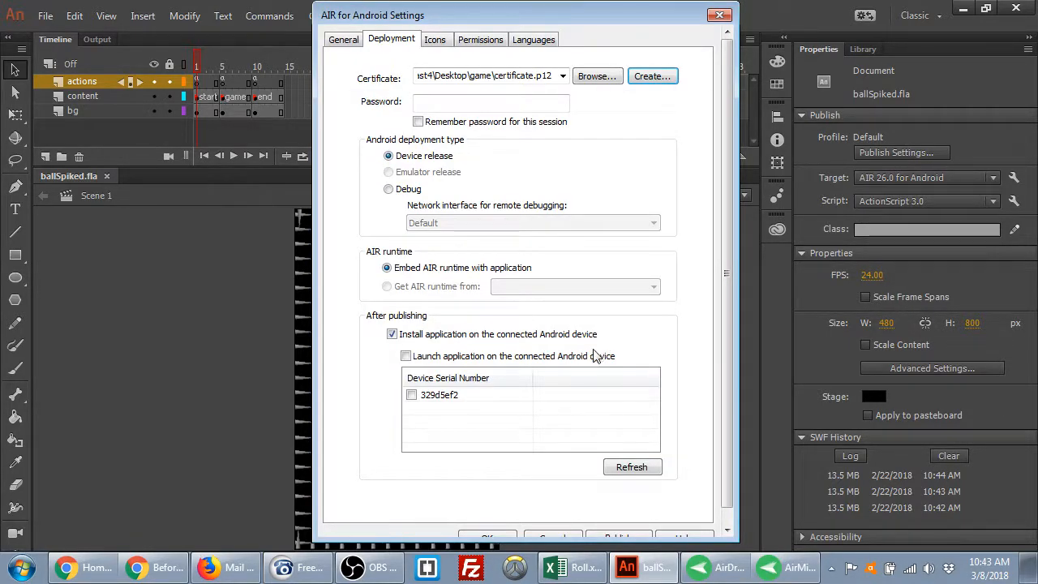
Open the Desktop game folder in Explorer and verify certificate.p12 is there
click(1026, 573)
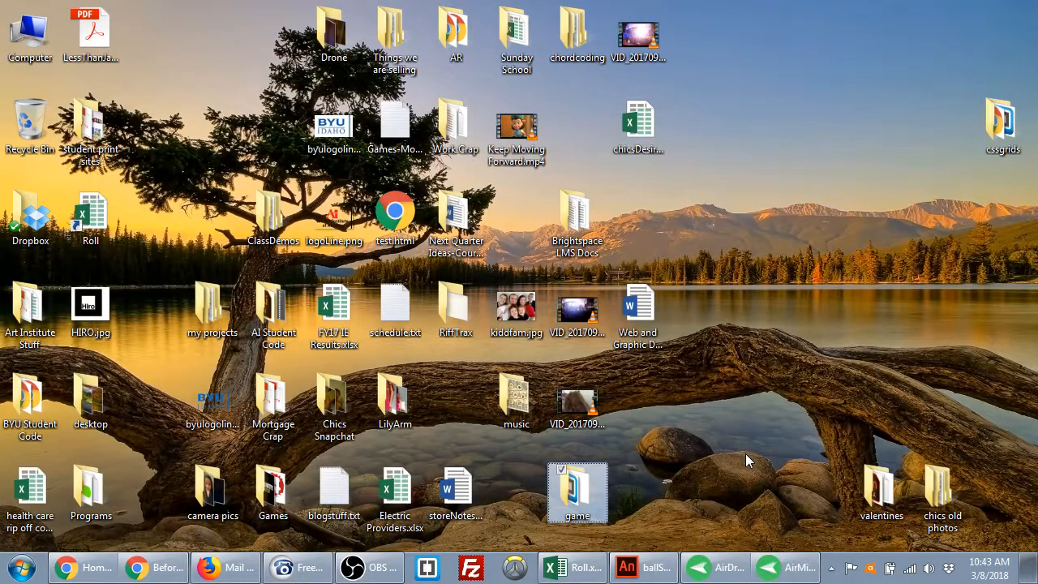
double_click(576, 495)
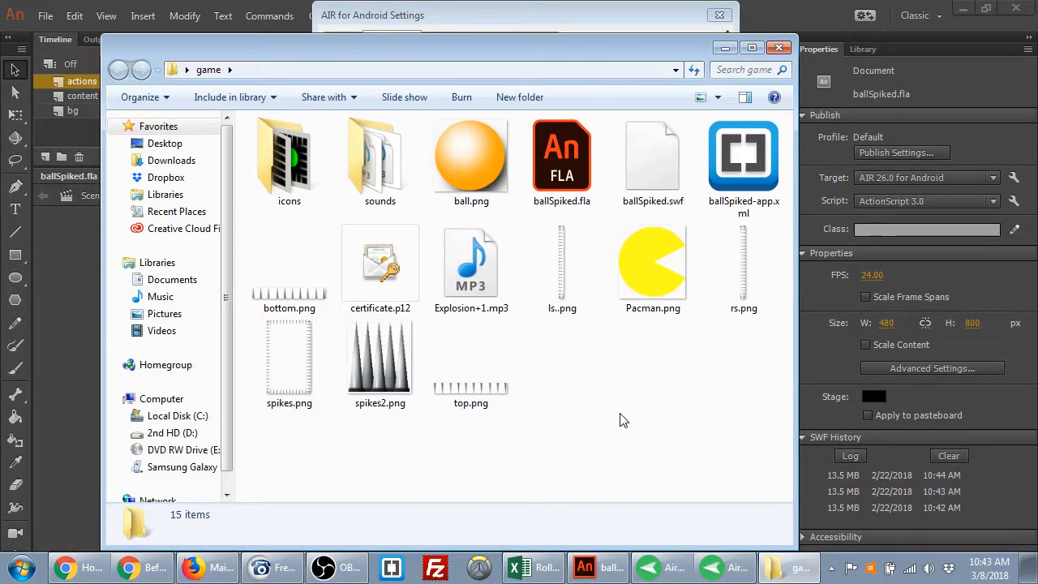
click(369, 268)
click(572, 401)
double_click(399, 304)
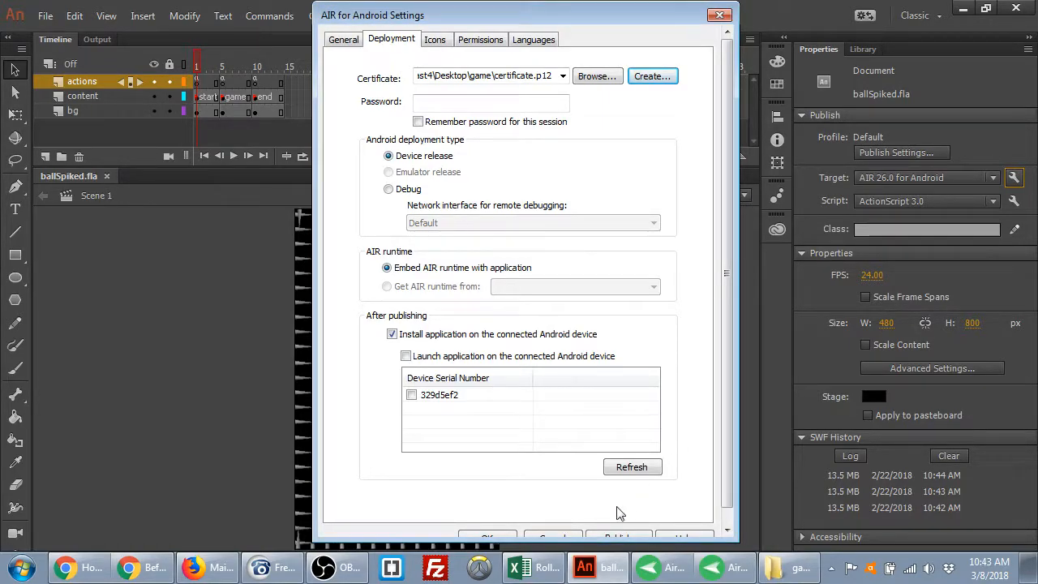
Cancel the Android settings and inspect the deployment settings for the AIR 26.0 for iOS target
click(545, 537)
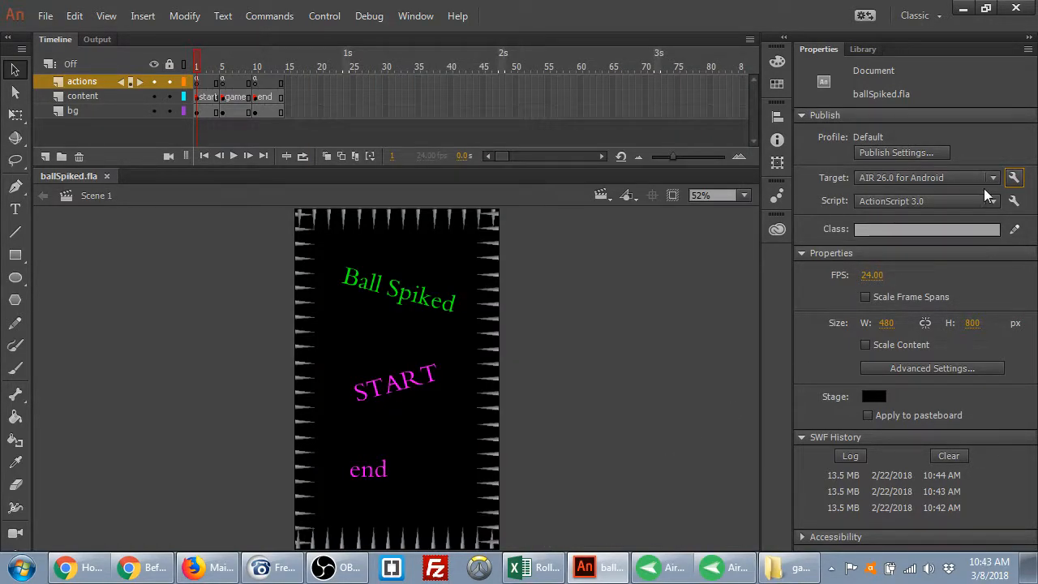
click(983, 180)
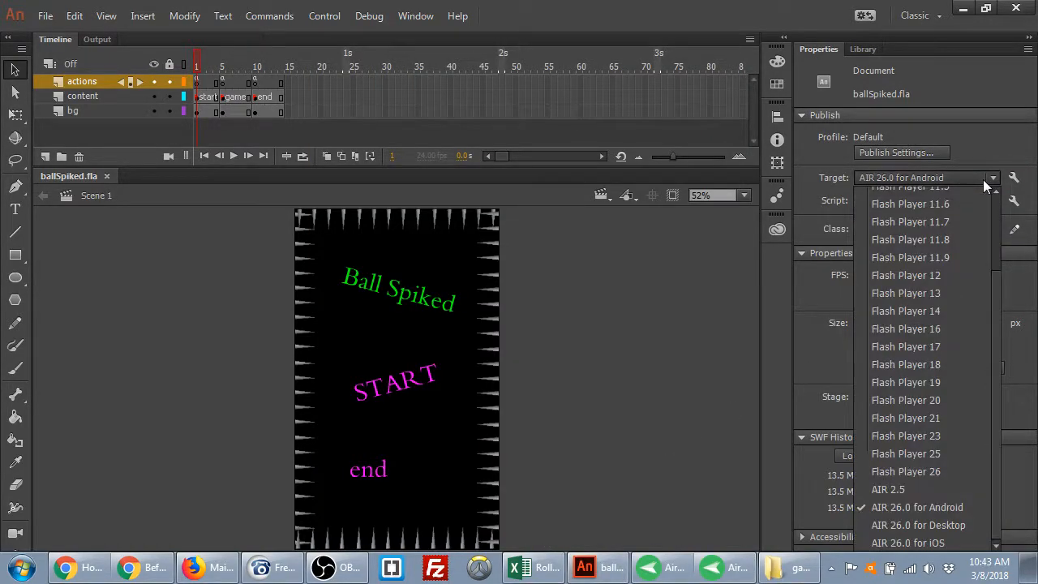
click(965, 540)
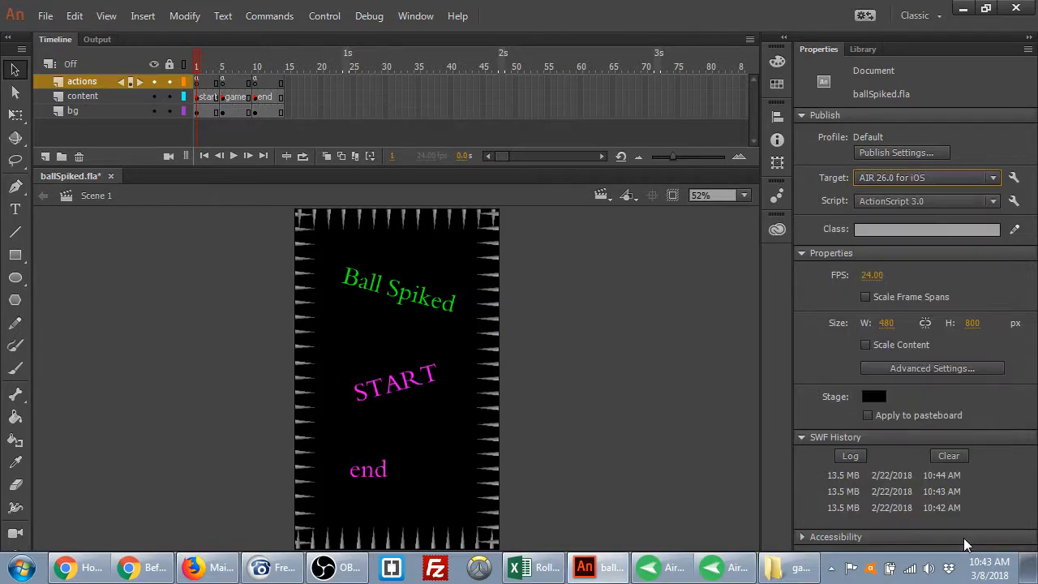
click(1014, 177)
click(385, 42)
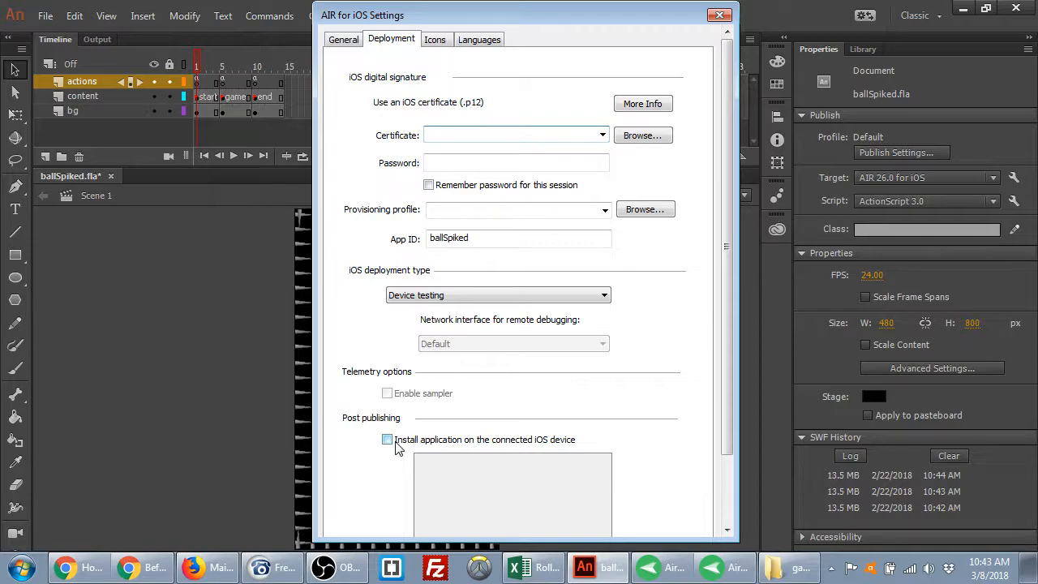
click(720, 15)
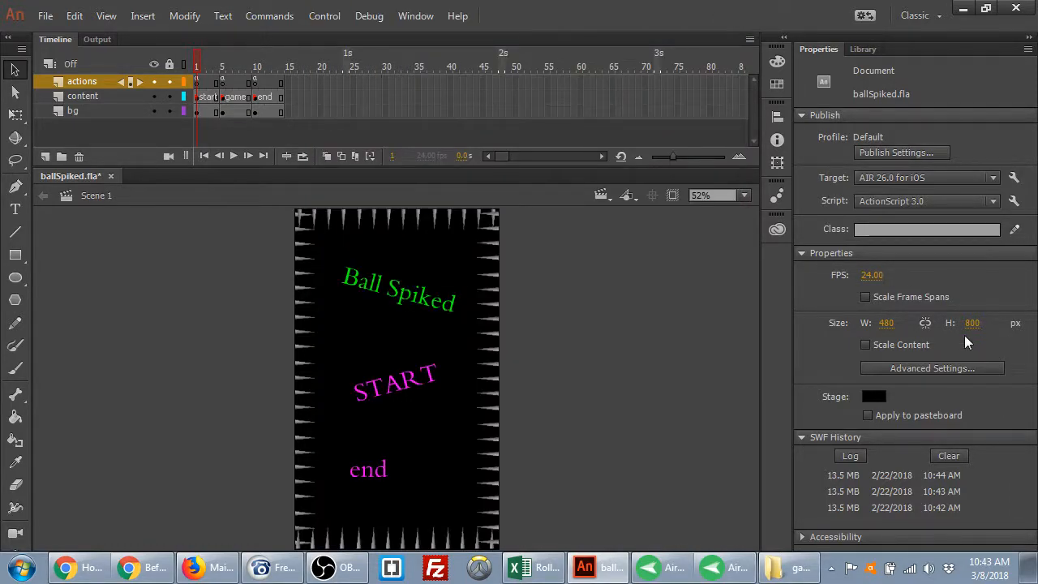
Switch the publish target back to AIR 26.0 for Android and open its settings
click(992, 177)
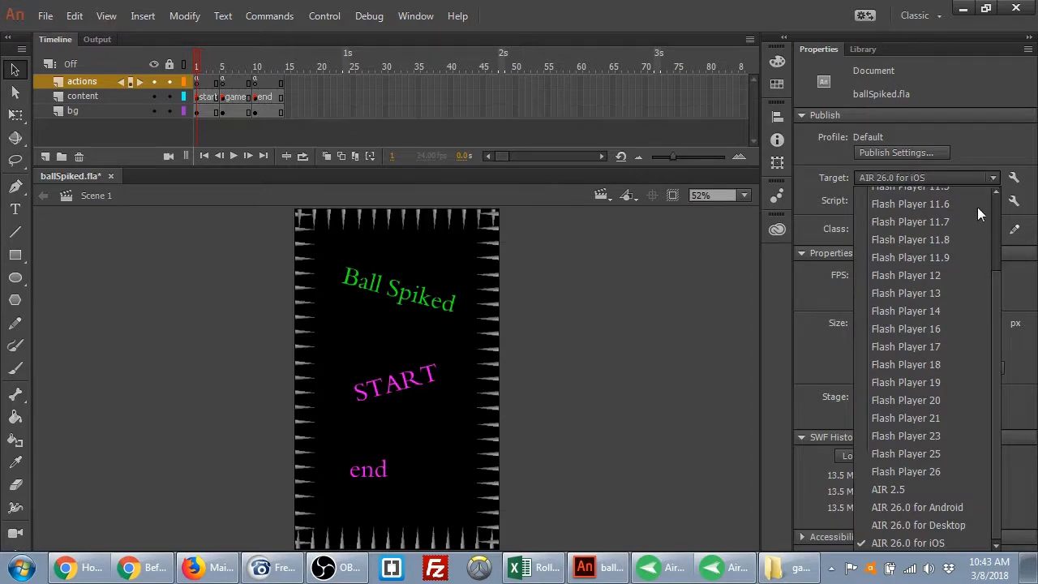
click(959, 507)
click(1014, 177)
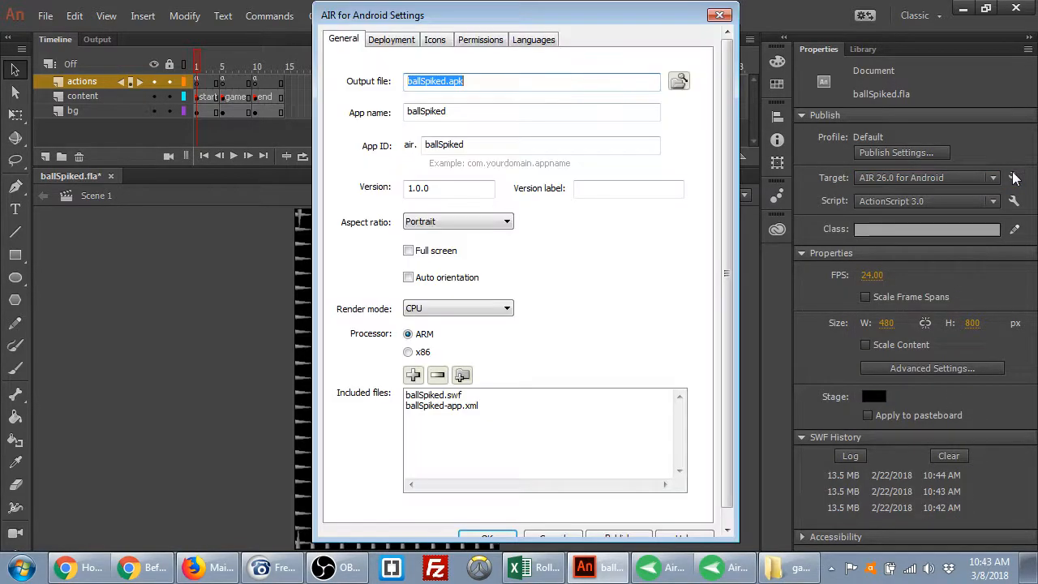
Rename the app 'Ball Spiked!', enable Full screen and Auto orientation, and set Render mode to Auto
double_click(533, 111)
text(Ball)
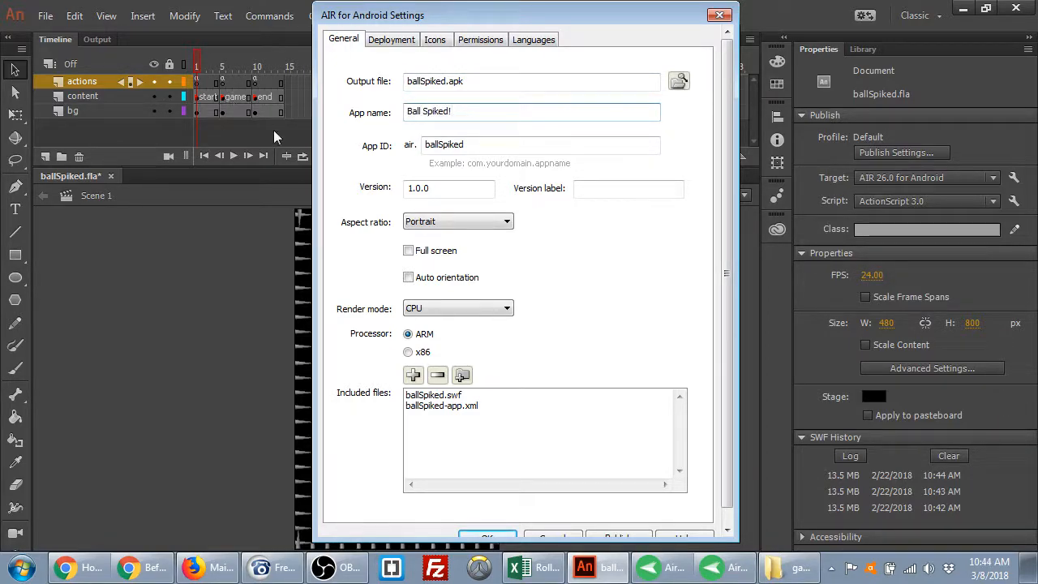
click(436, 253)
click(409, 277)
click(449, 308)
click(448, 318)
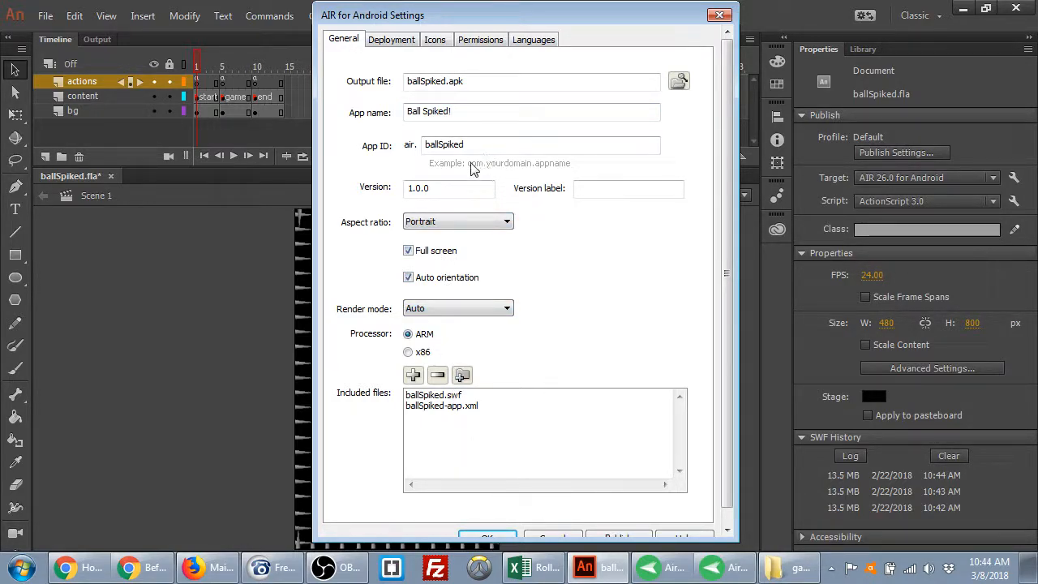
click(390, 45)
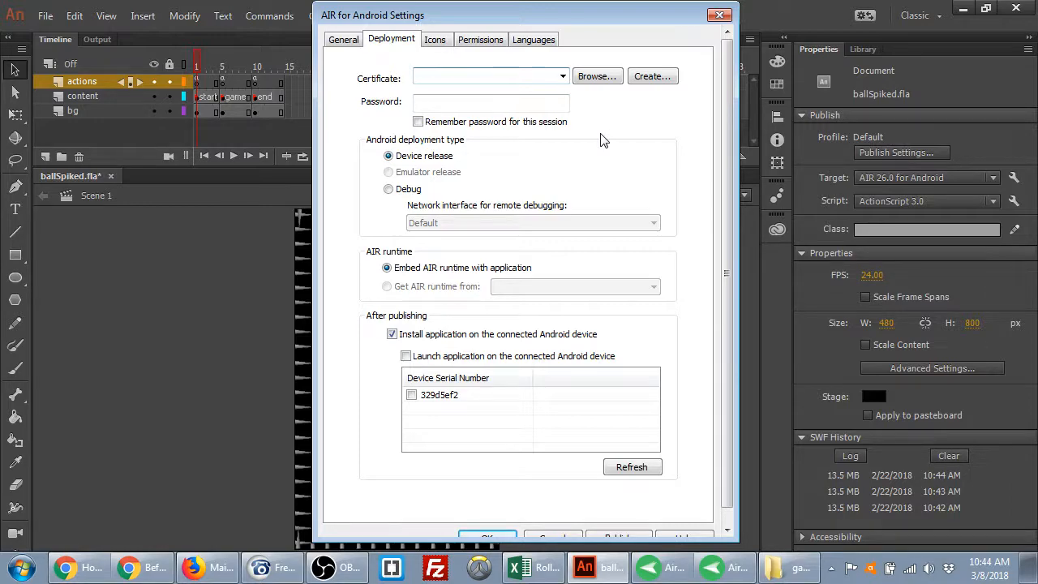
Use certificate.p12 as the signing certificate, entering its password and remembering it for the session
click(608, 77)
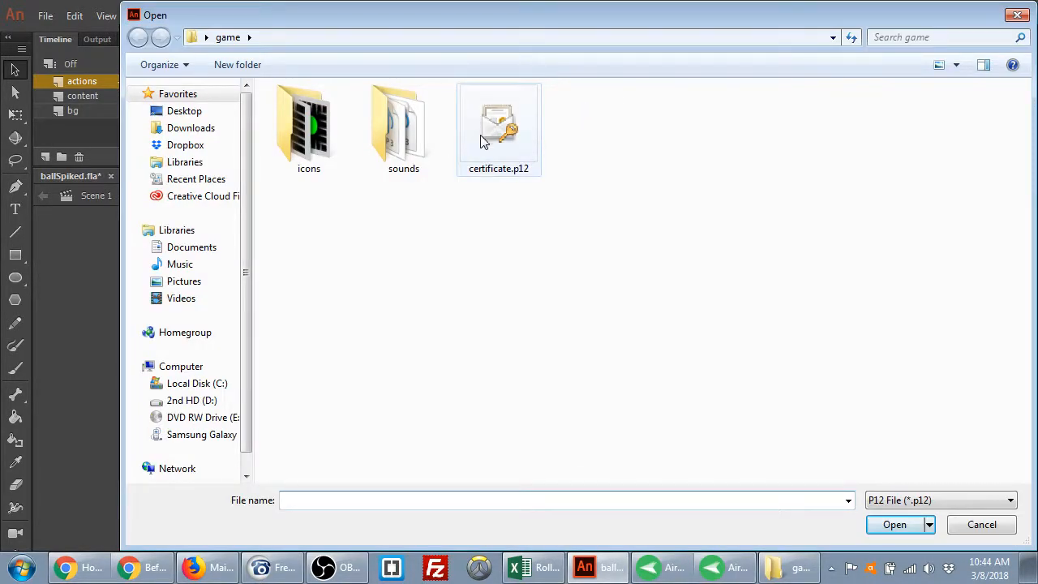
double_click(486, 132)
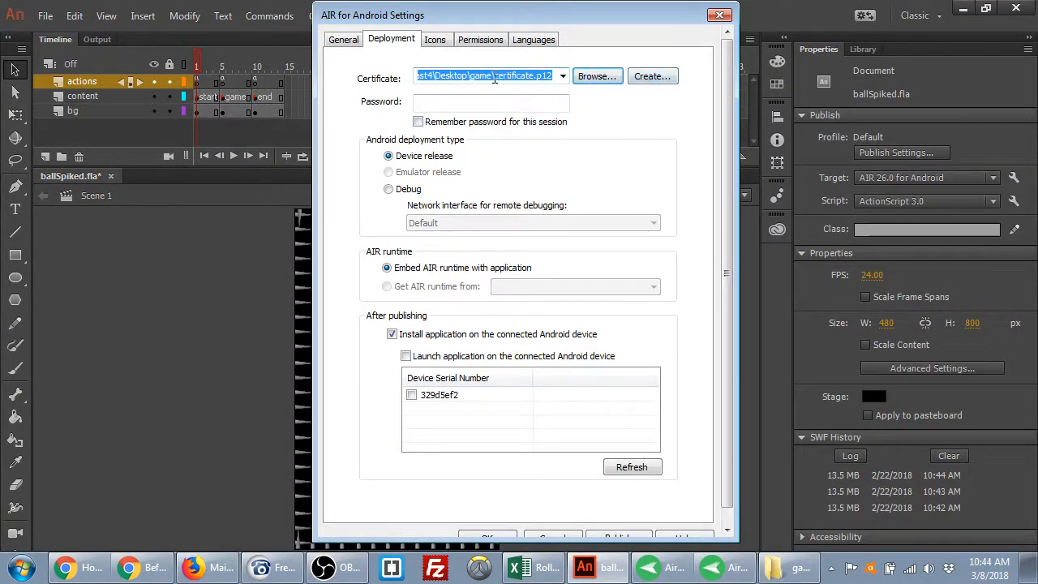
click(514, 101)
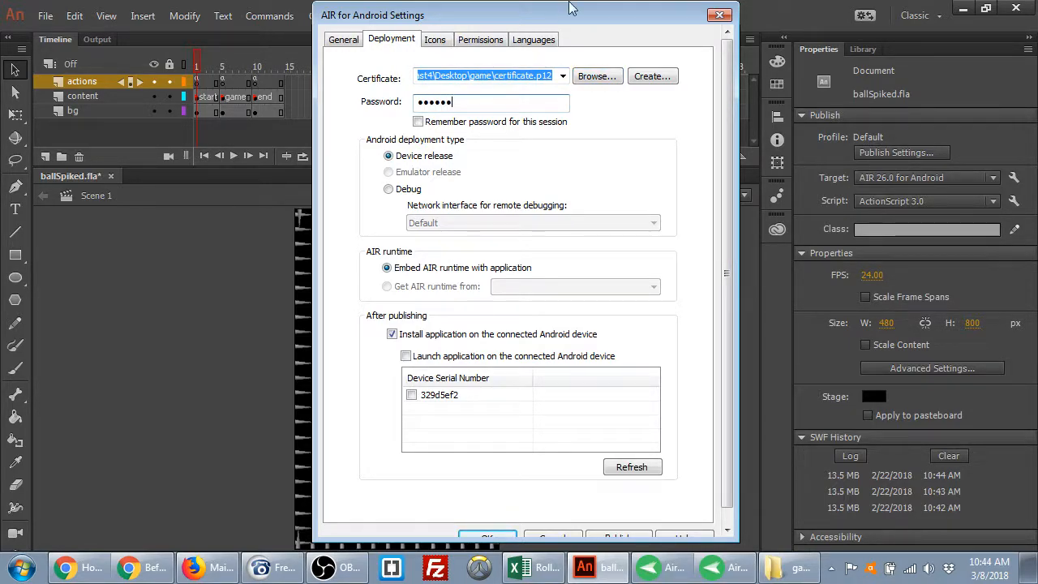
click(507, 123)
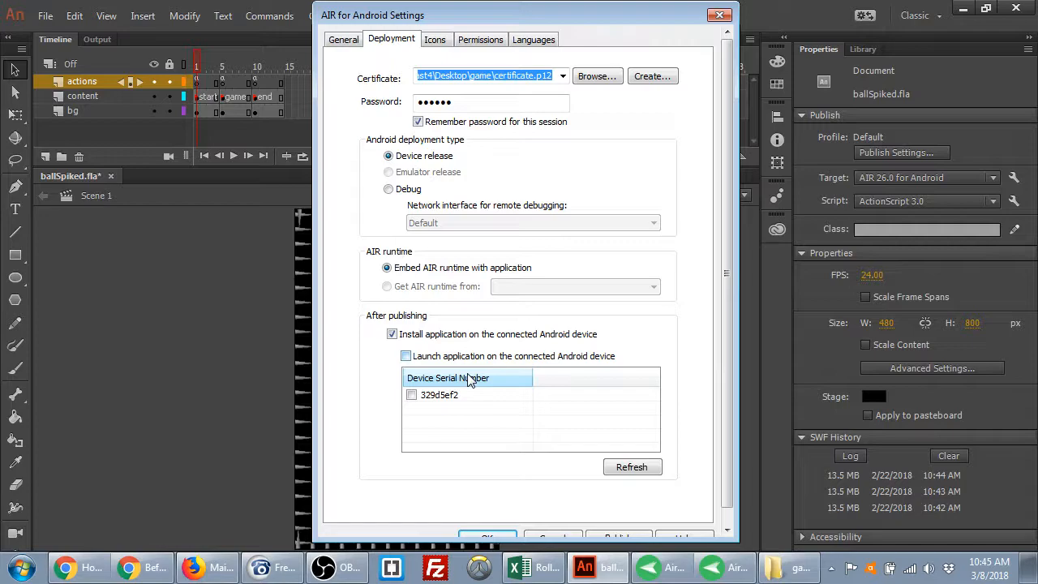
Tick the connected phone's serial number so the app installs on it after publishing
click(451, 397)
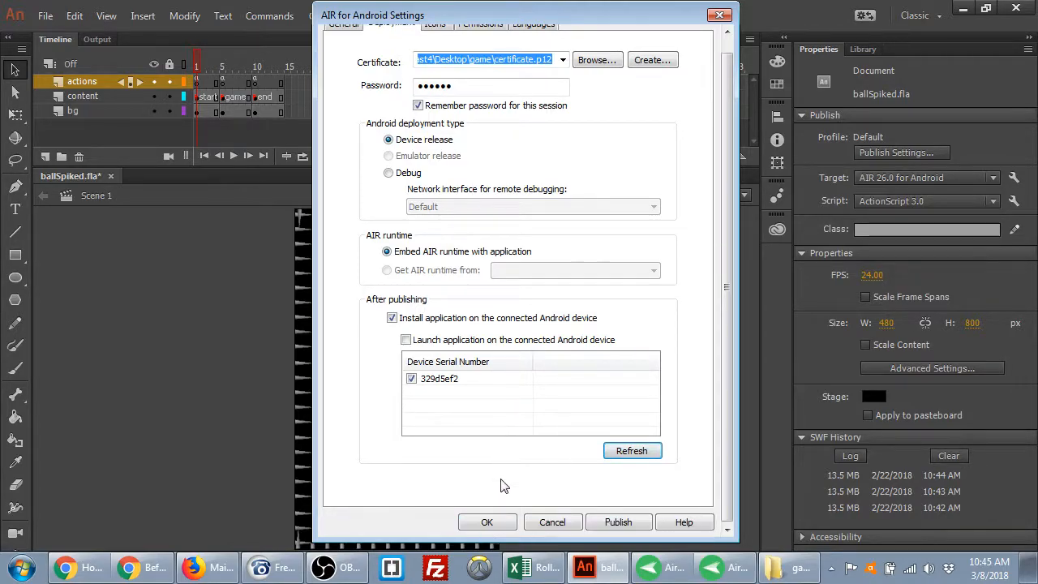
scroll(503, 482, down, 1)
click(413, 380)
click(412, 379)
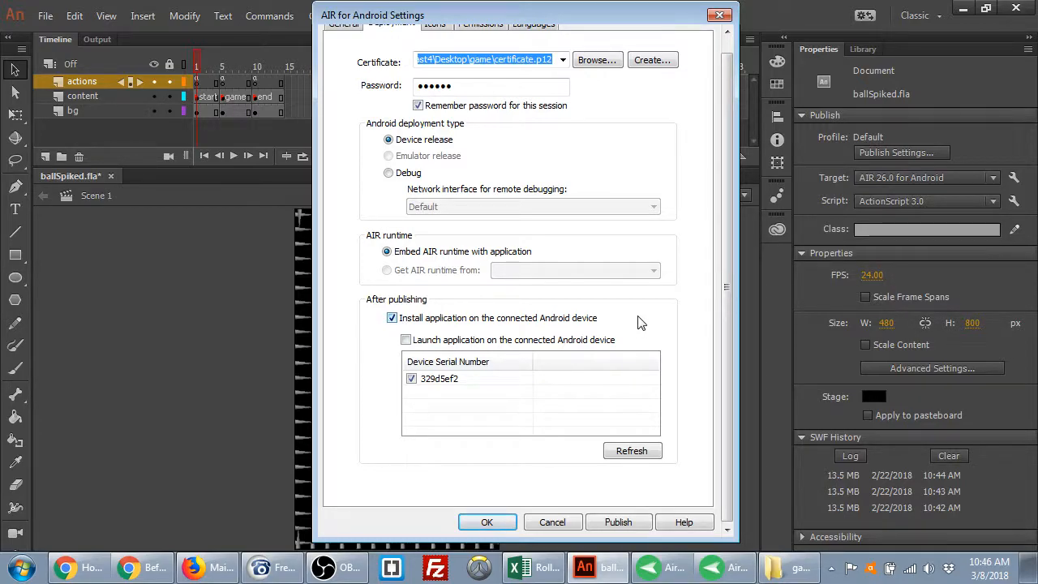
scroll(726, 288, up, 1)
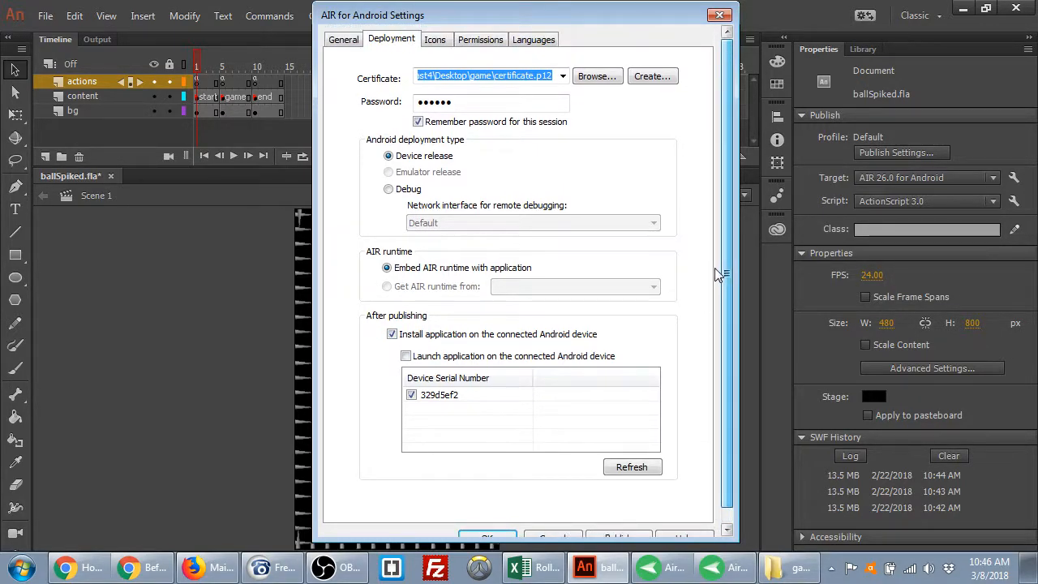
Look through the icon sizes from 36x36 to 192x192 on the Icons page
click(440, 44)
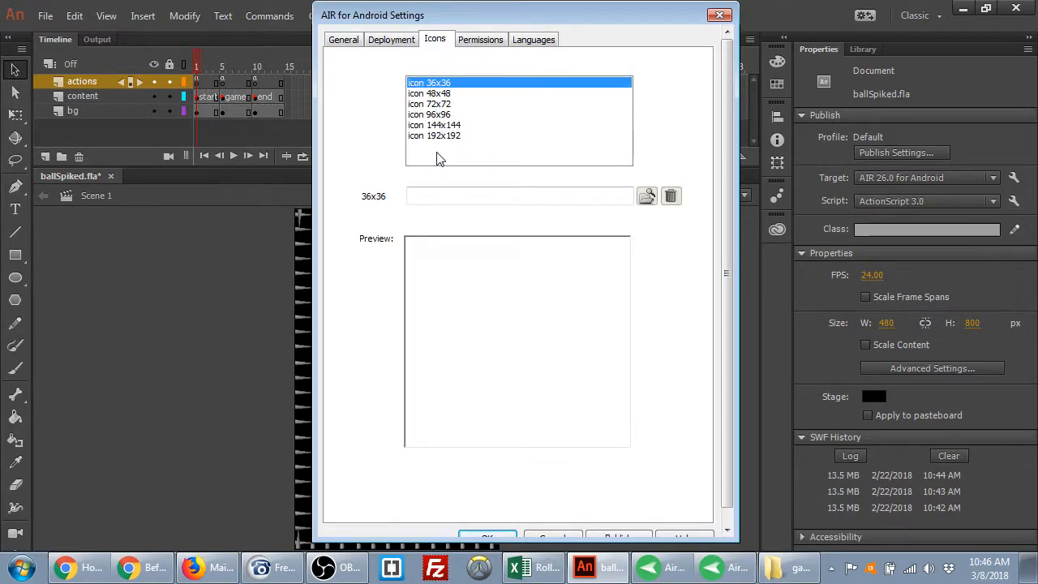
click(454, 94)
click(451, 105)
click(445, 116)
click(447, 125)
click(450, 135)
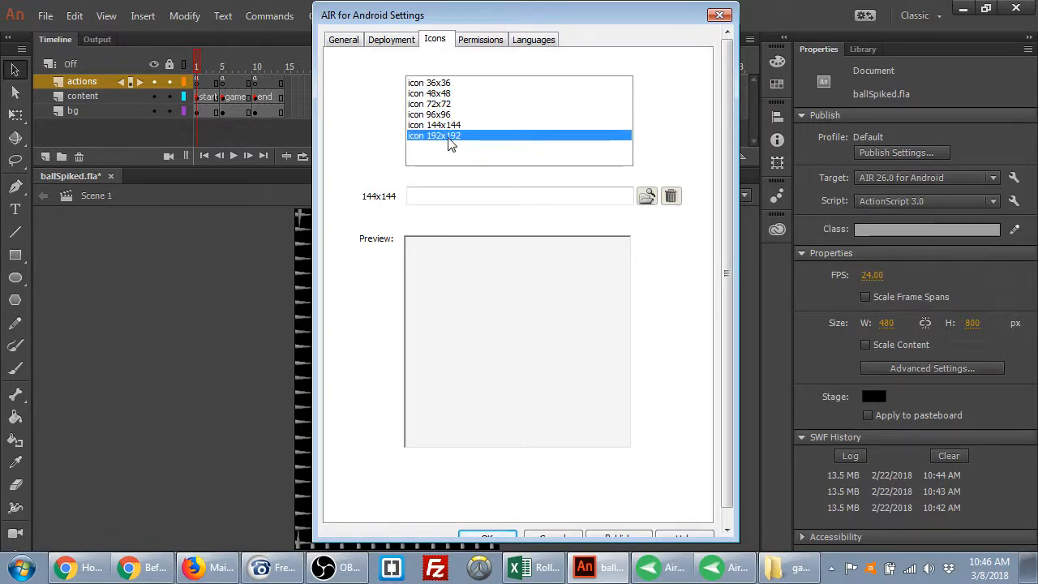
click(438, 84)
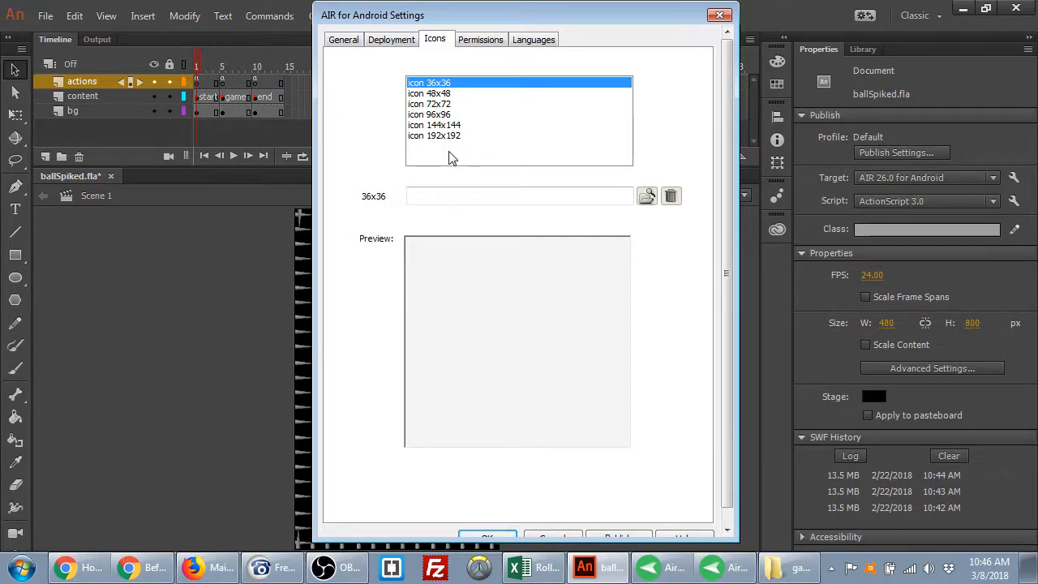
click(440, 94)
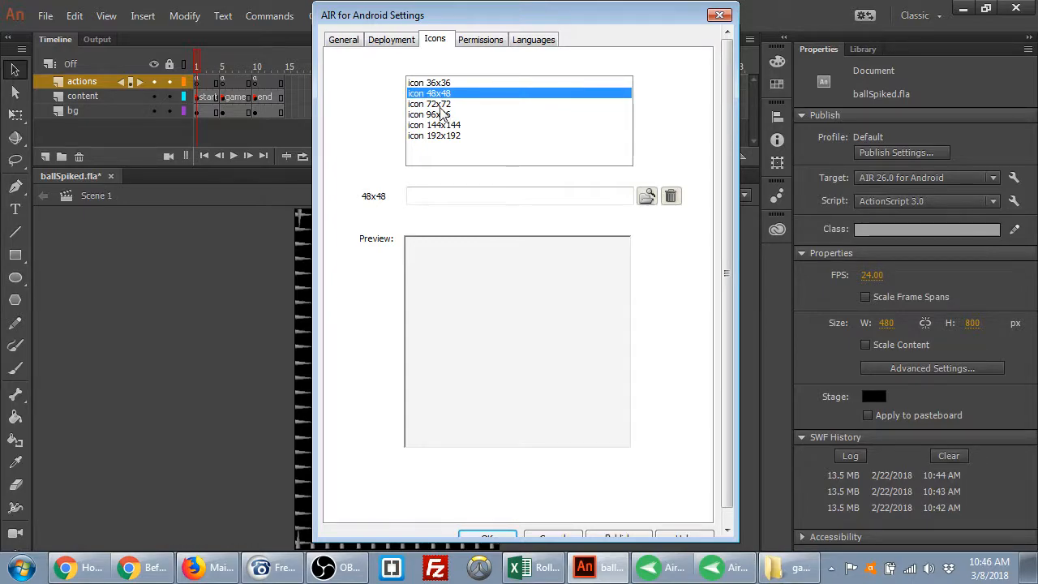
click(441, 106)
click(441, 116)
click(438, 126)
click(438, 136)
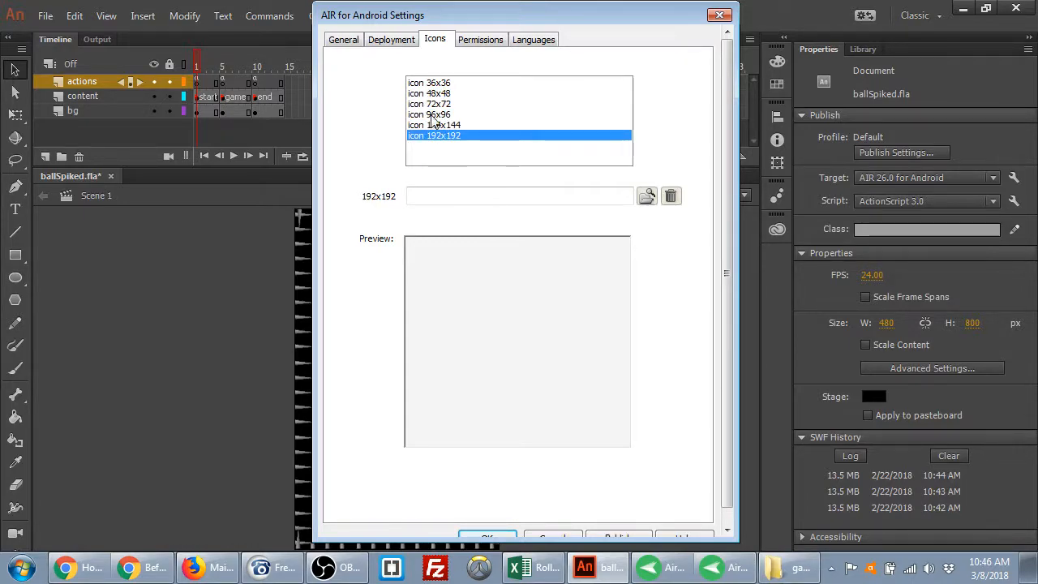
click(429, 83)
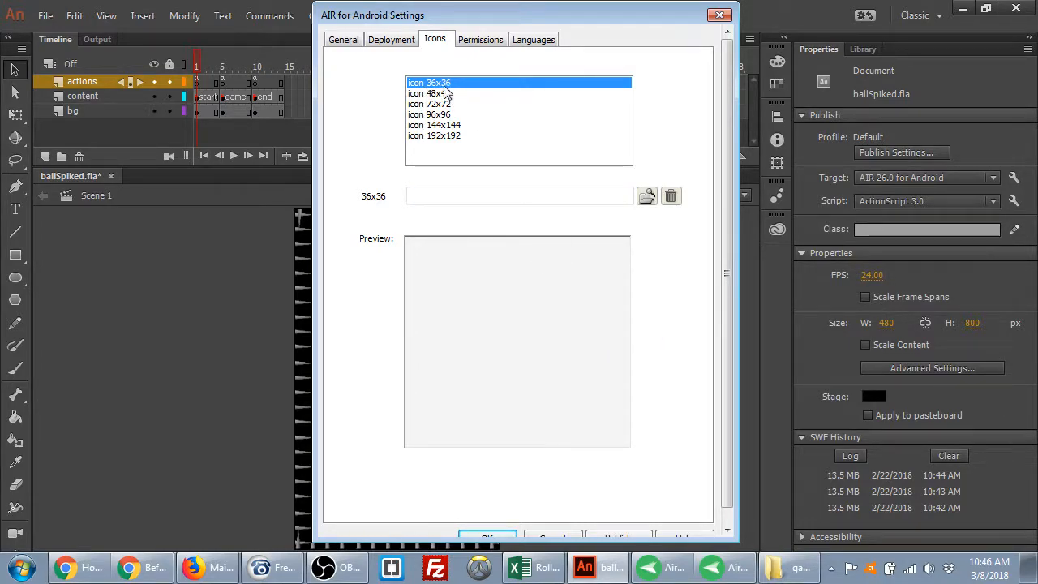
Assign 36.png, 48.png and 72.png from the icons folder to the 36x36, 48x48 and 72x72 icons
click(647, 197)
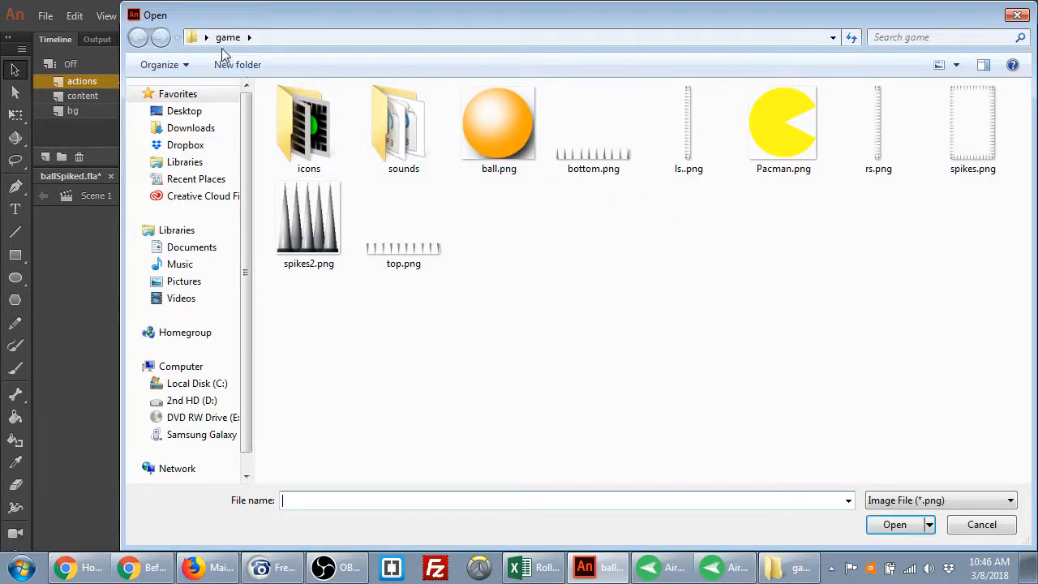
double_click(318, 118)
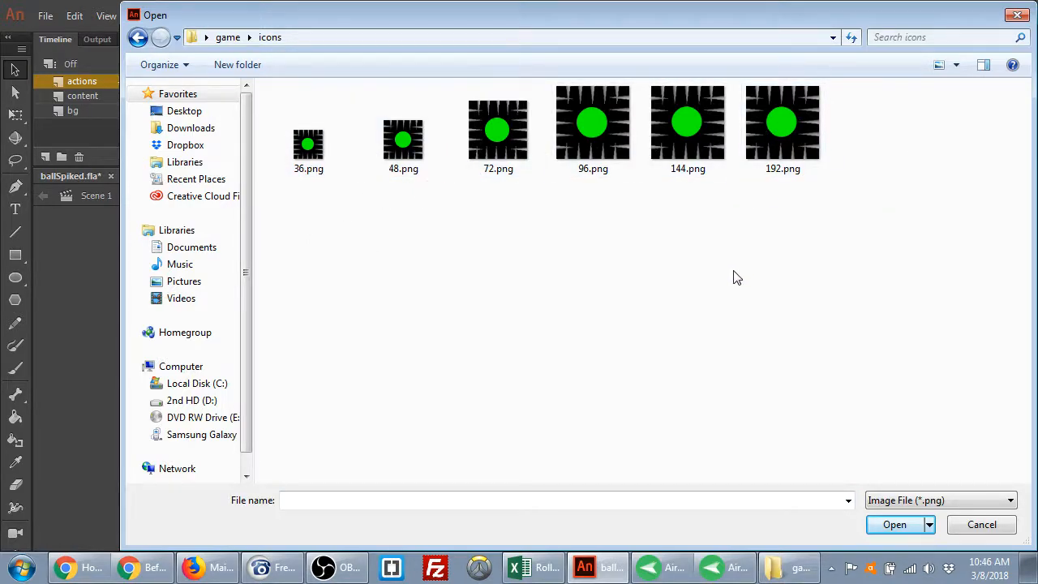
double_click(312, 150)
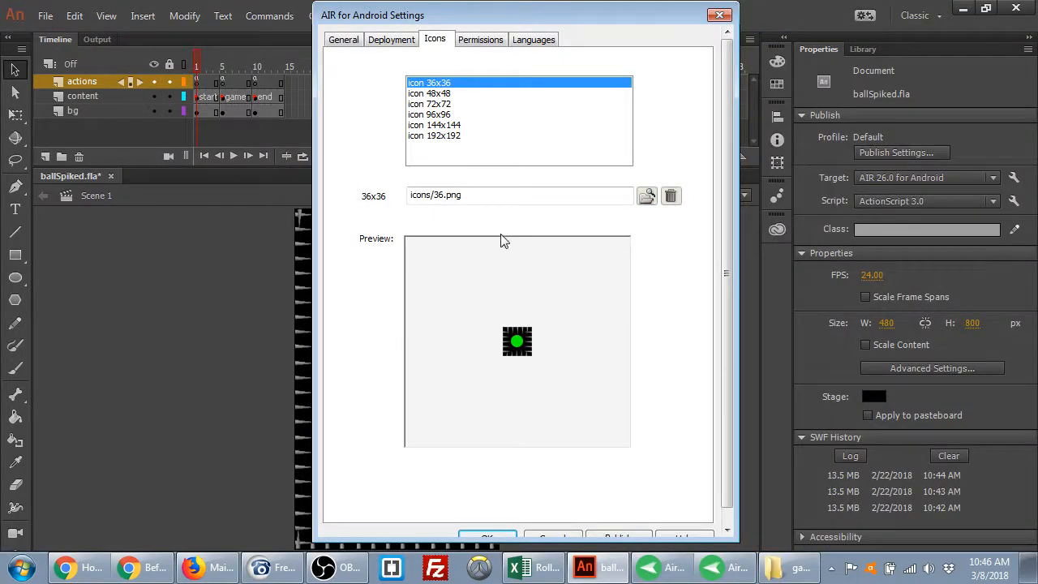
click(439, 94)
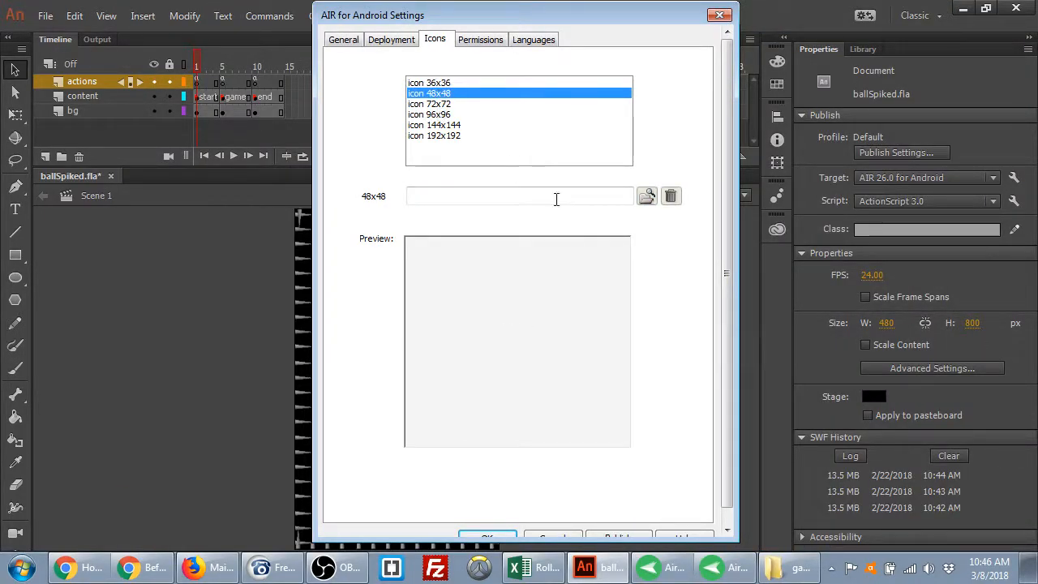
click(646, 195)
double_click(403, 140)
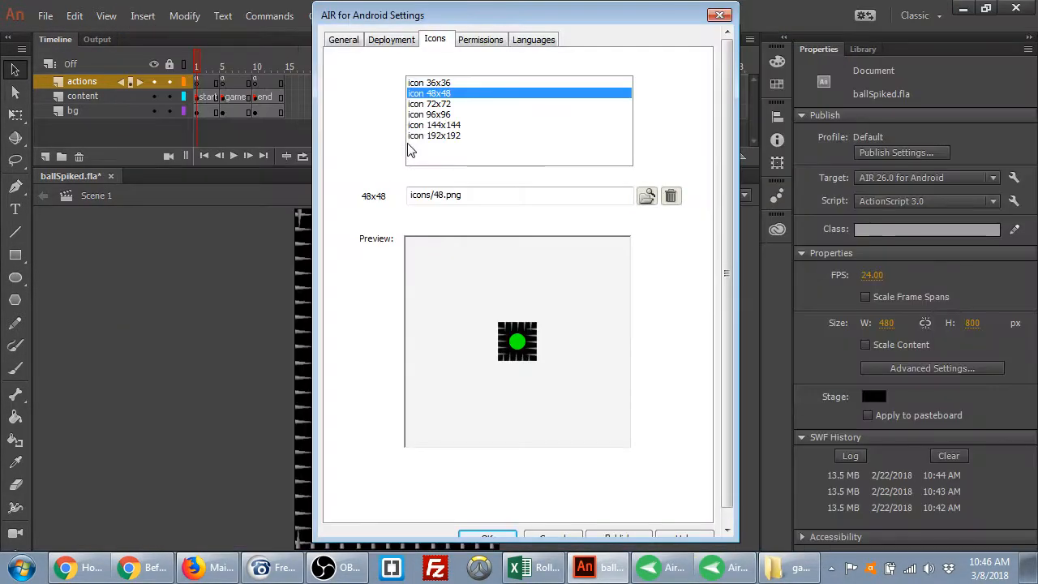
click(426, 105)
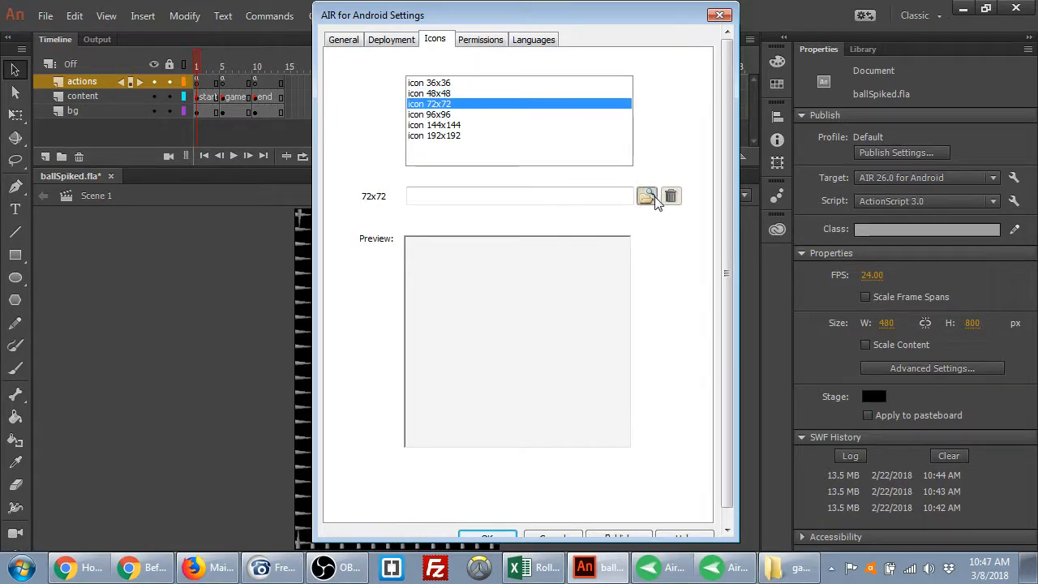
click(647, 196)
click(521, 154)
double_click(521, 154)
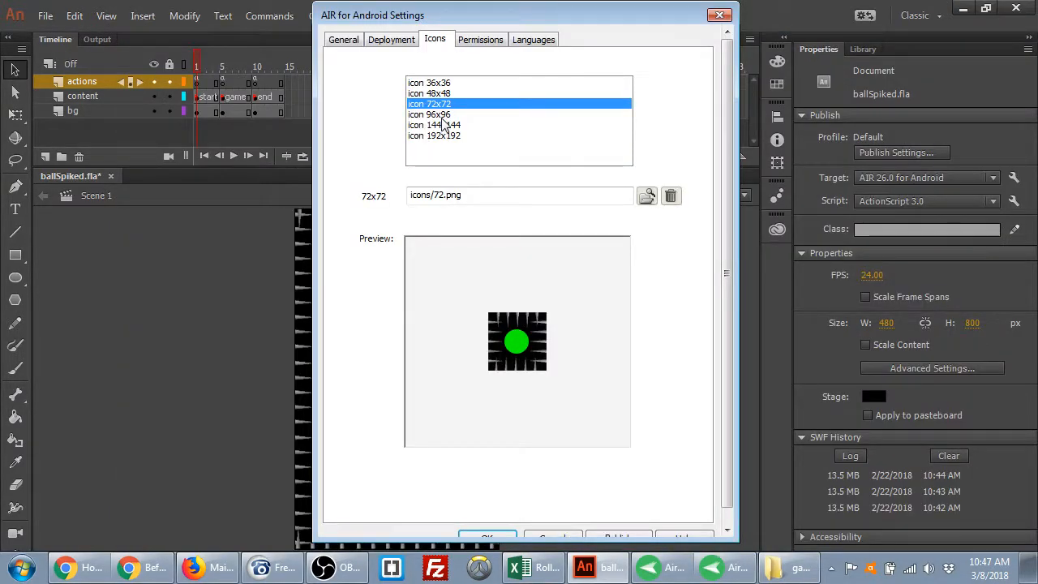
Assign 96.png, 144.png and 192.png to the 96x96, 144x144 and 192x192 icons
click(446, 114)
click(647, 197)
click(592, 147)
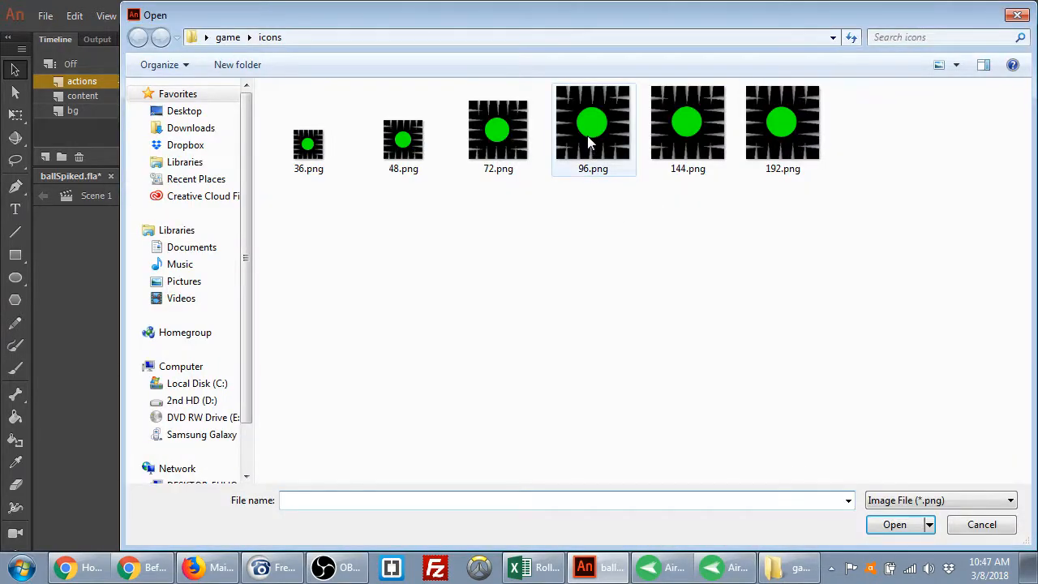
double_click(592, 148)
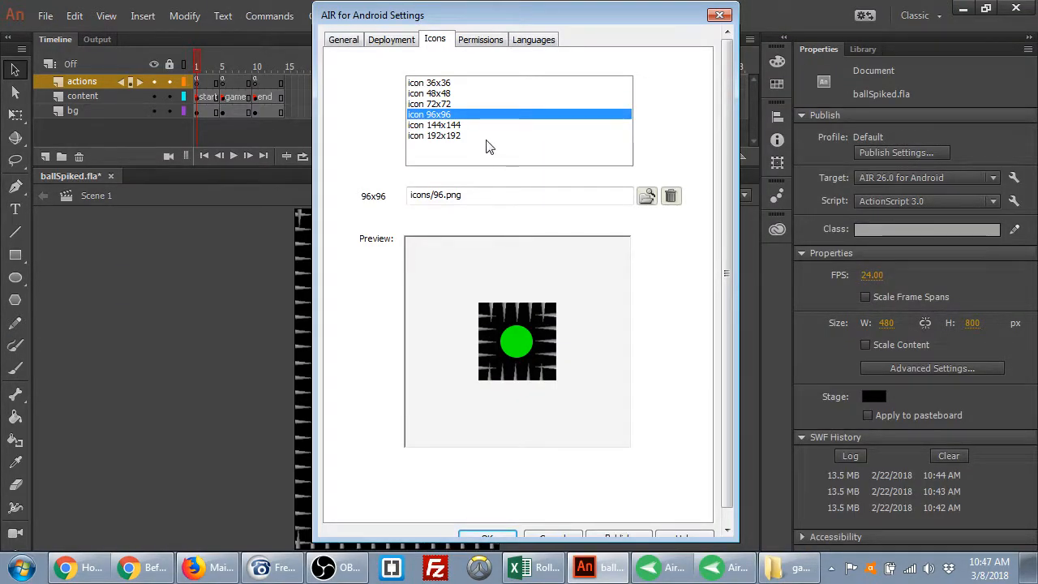
click(446, 126)
click(646, 197)
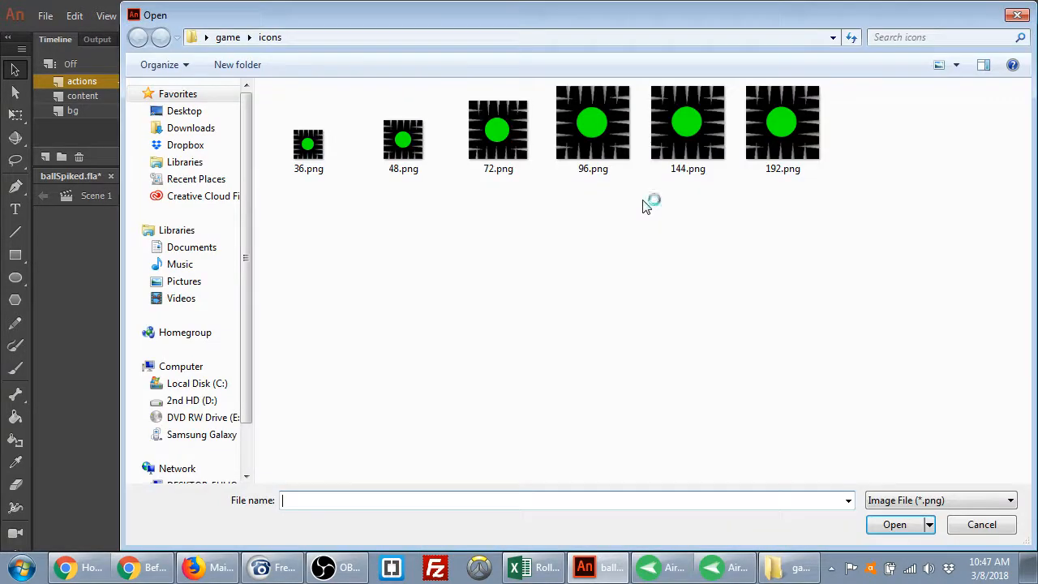
double_click(678, 139)
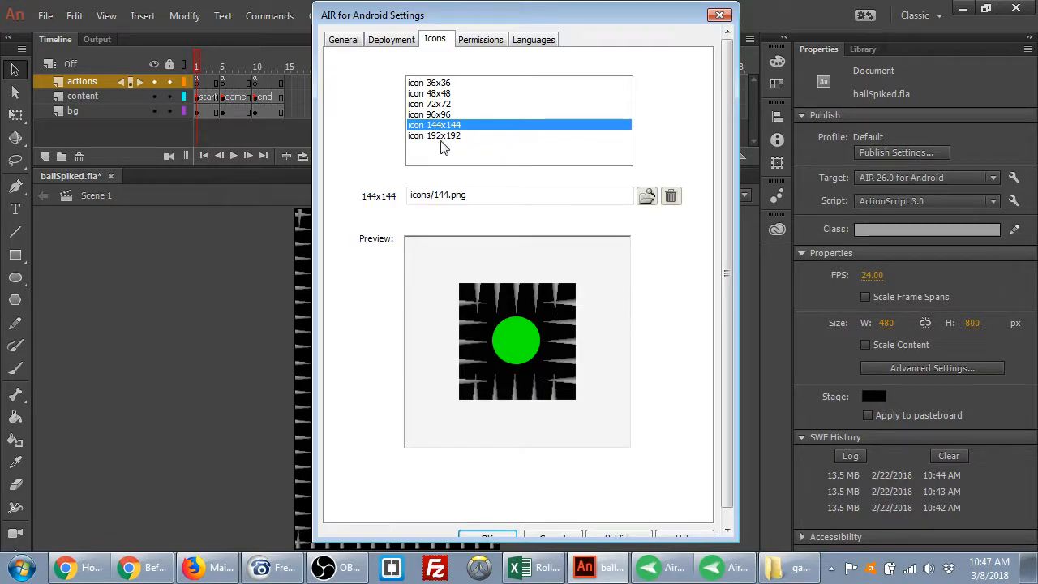
click(475, 138)
click(646, 196)
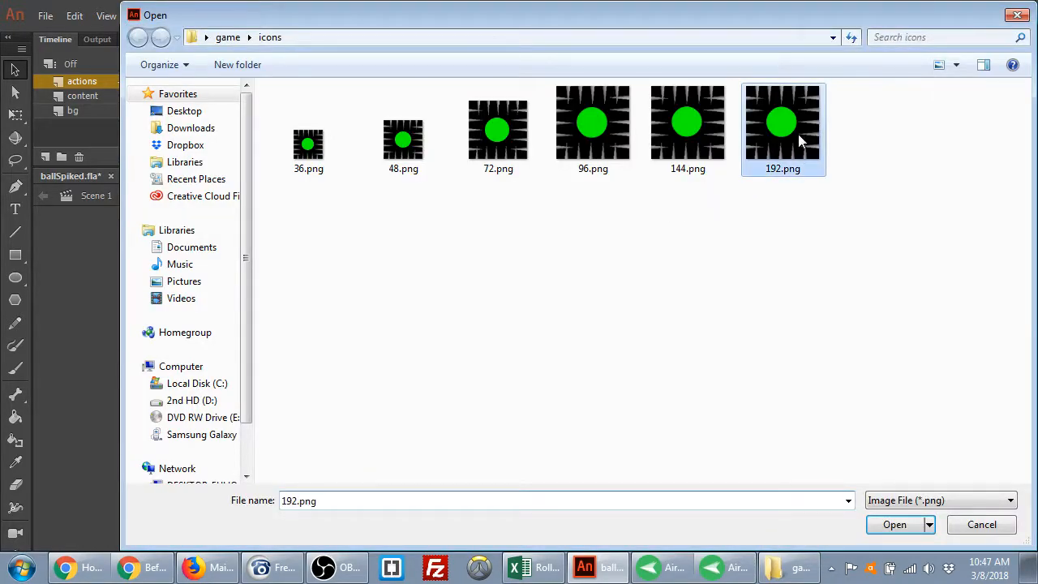
double_click(796, 145)
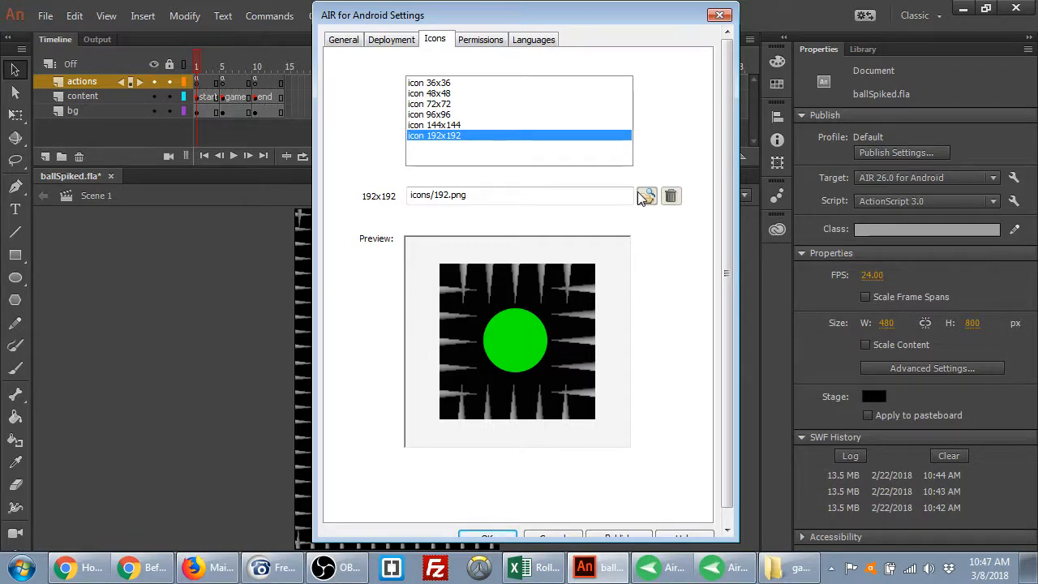
Check each icon size's assigned PNG, ending on the 192x192 icon
click(446, 125)
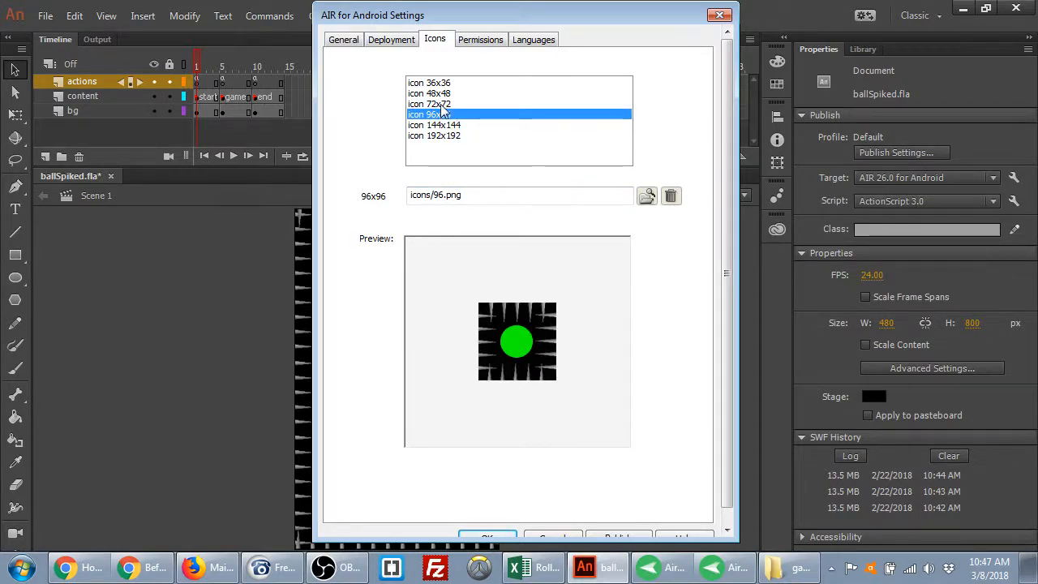
click(440, 105)
click(439, 94)
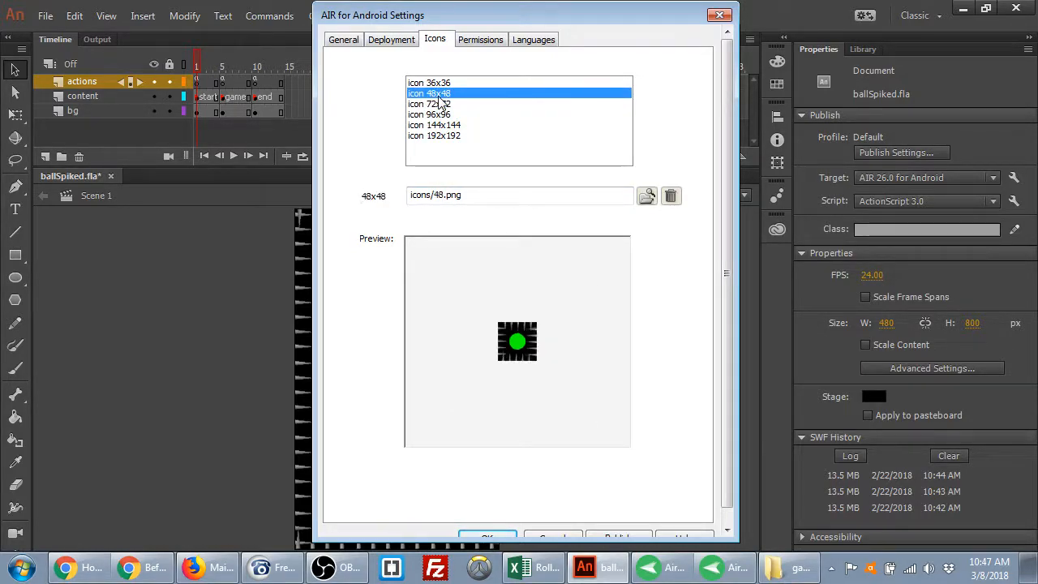
click(439, 83)
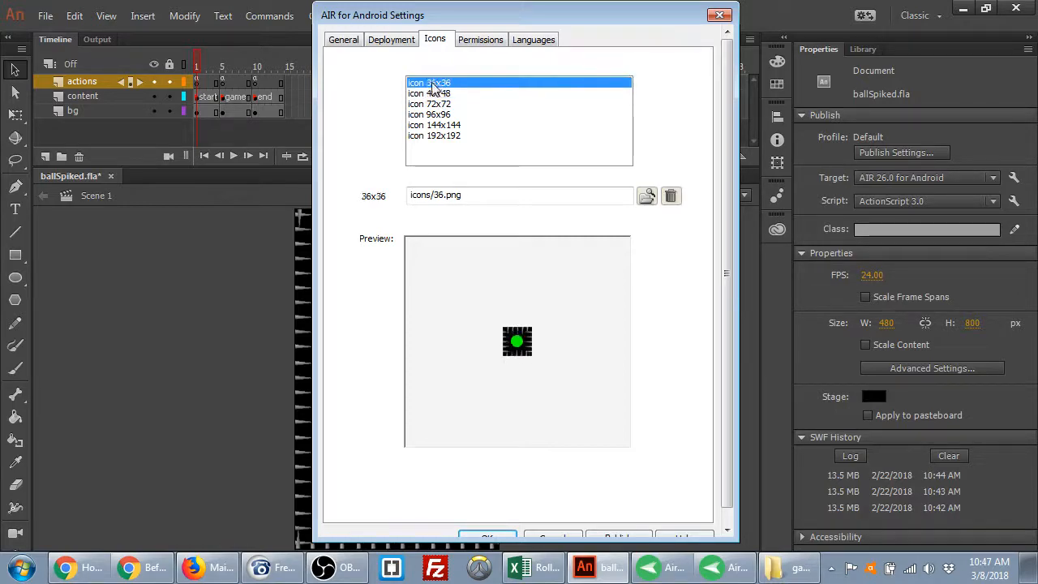
click(440, 91)
click(439, 84)
click(439, 91)
click(439, 85)
click(440, 93)
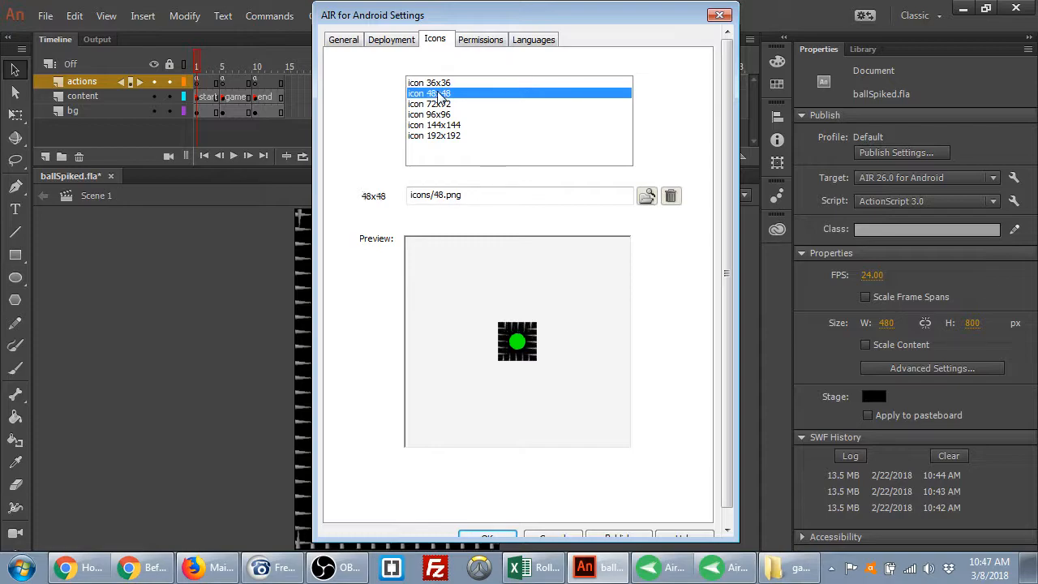
click(439, 84)
click(443, 94)
click(444, 104)
click(444, 114)
click(444, 125)
click(448, 136)
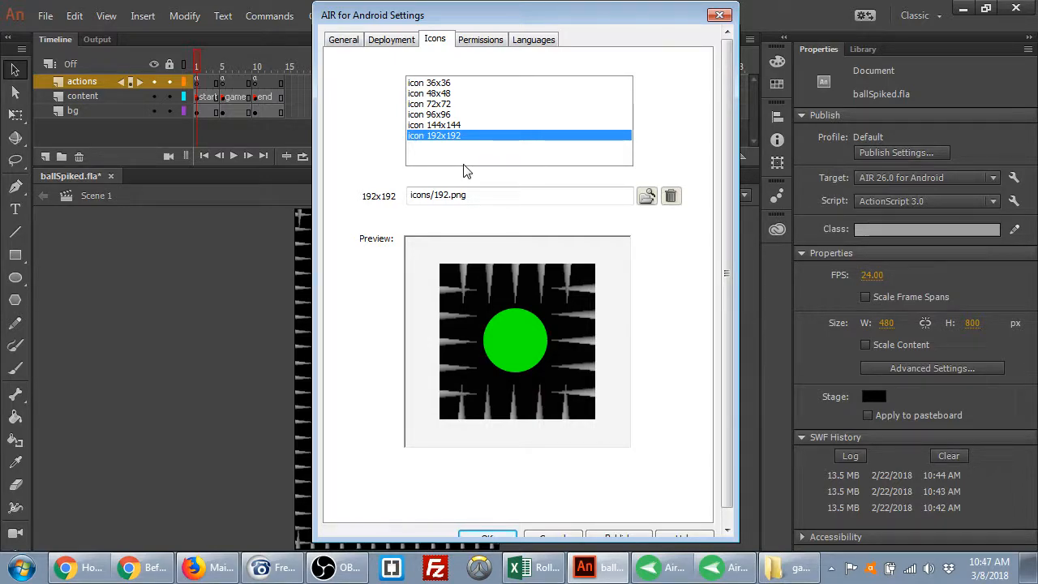
Bring AirMirror forward and swipe up to unlock the phone to its home screen
click(719, 567)
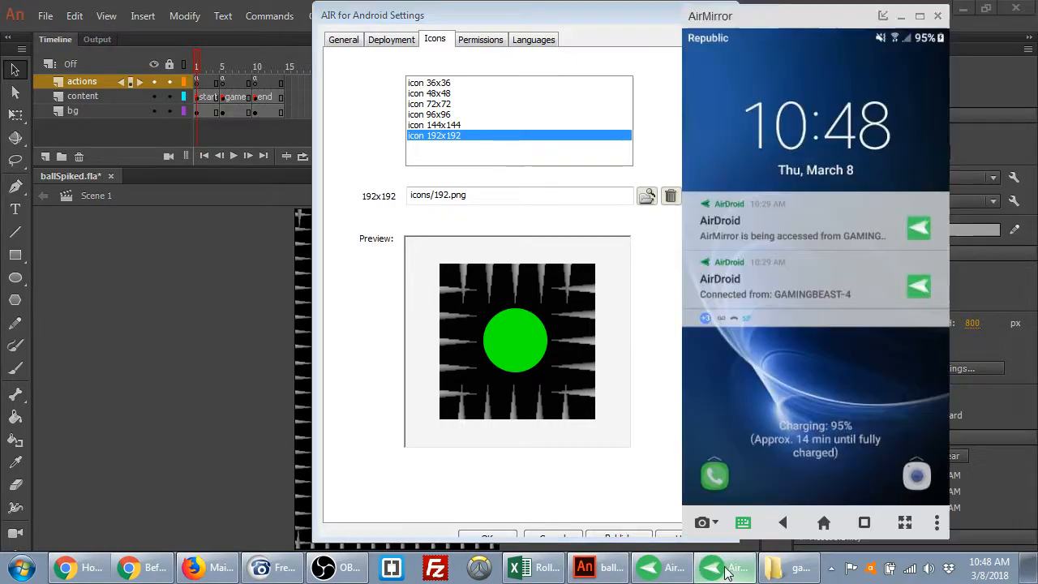
drag(780, 398, 739, 203)
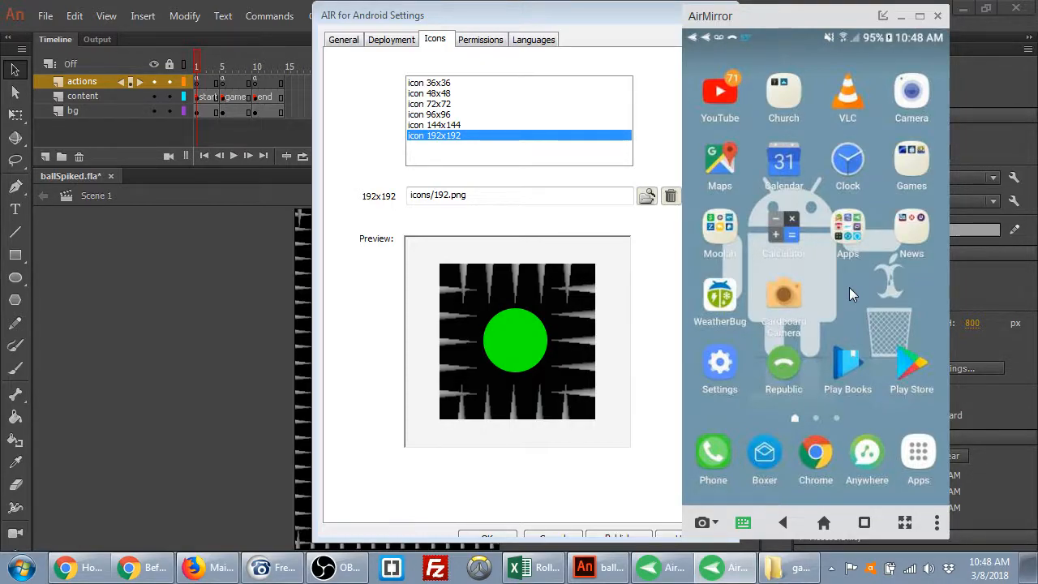
Review the General, Deployment, Icons, Permissions and Languages pages, ending back on Deployment
click(343, 45)
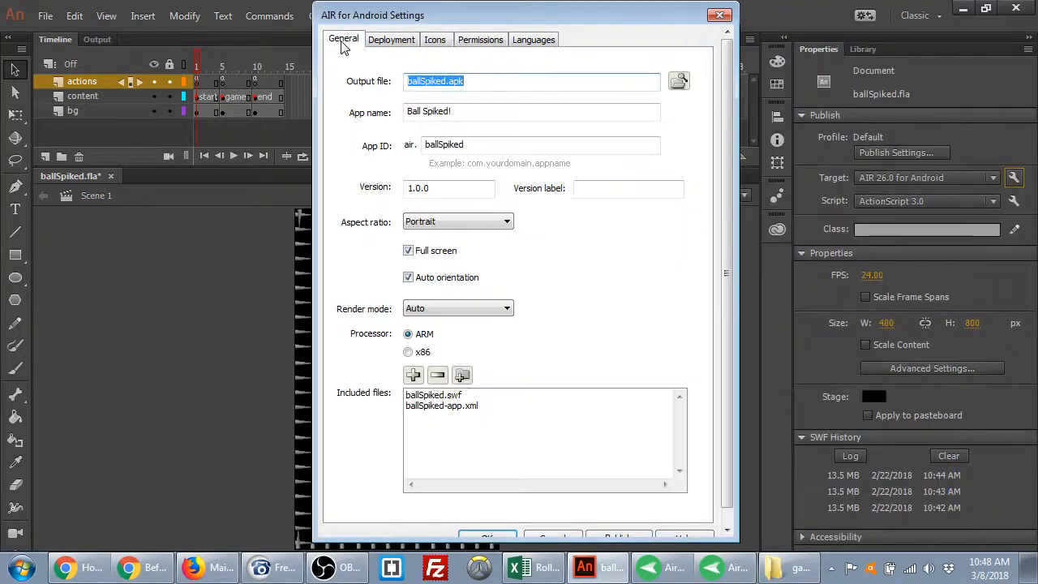
click(391, 39)
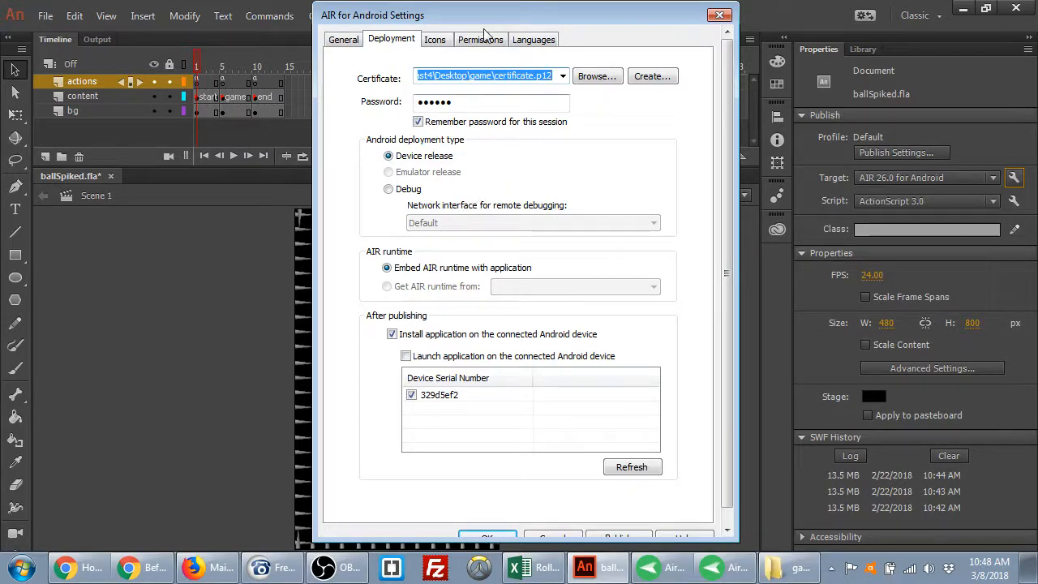
click(437, 42)
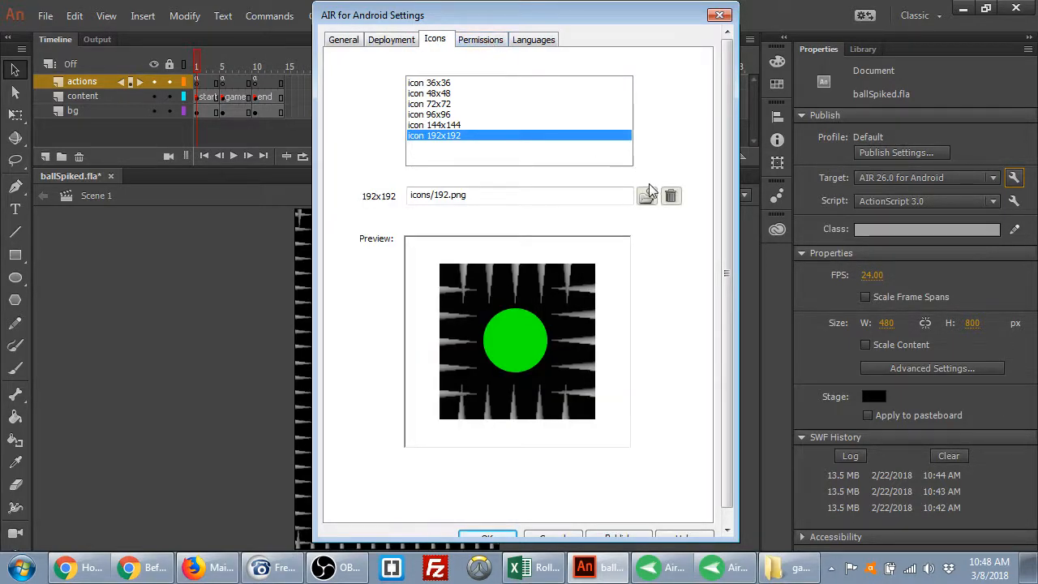
click(481, 40)
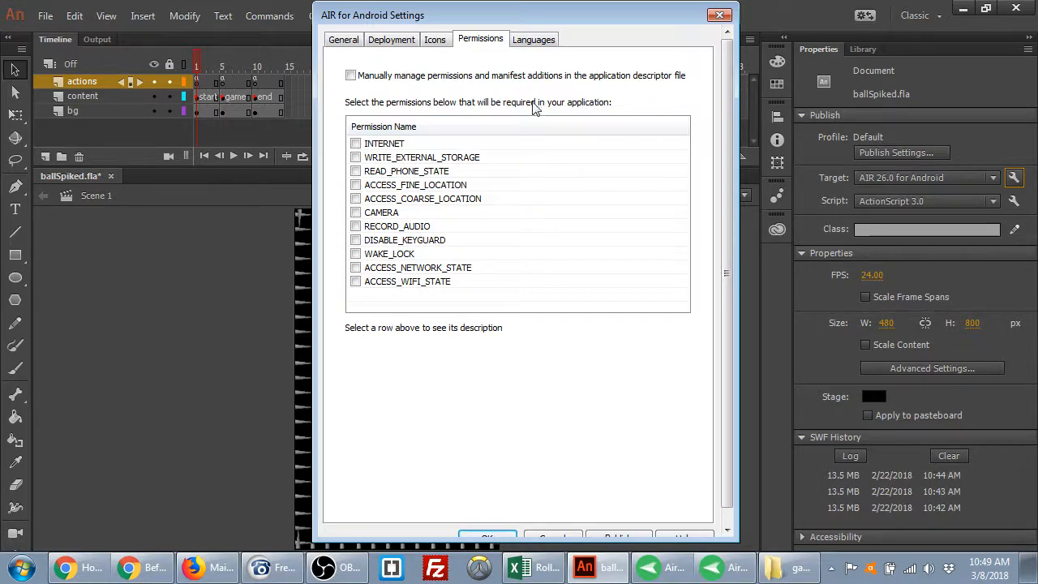
click(536, 41)
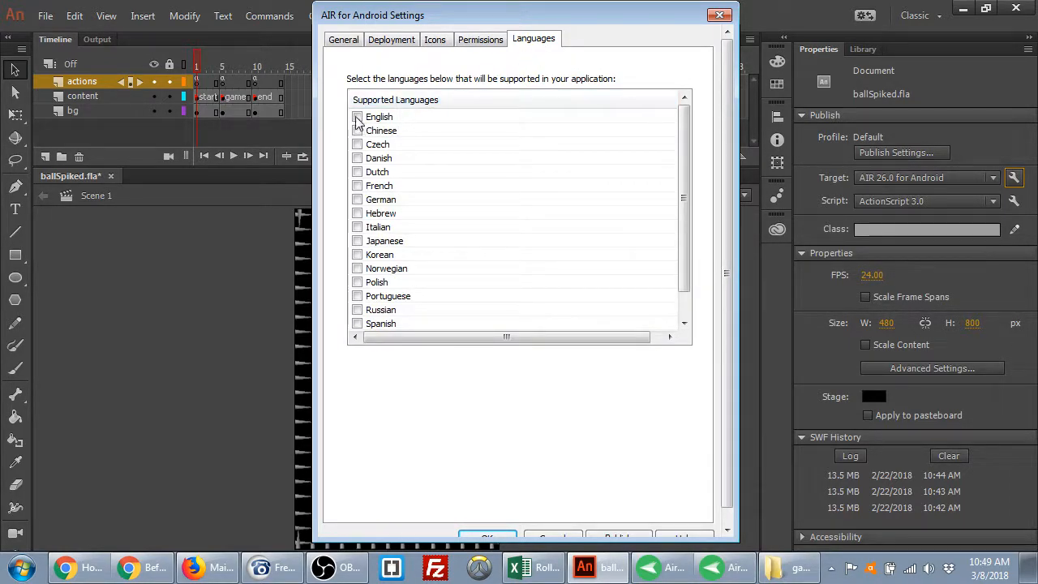
scroll(565, 202, down, 1)
scroll(565, 205, up, 1)
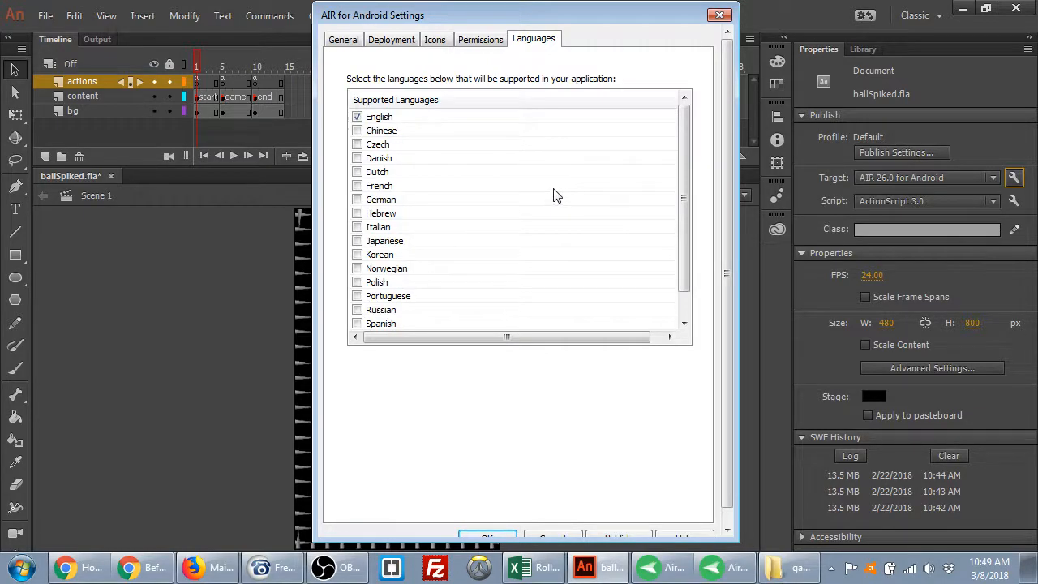
click(487, 45)
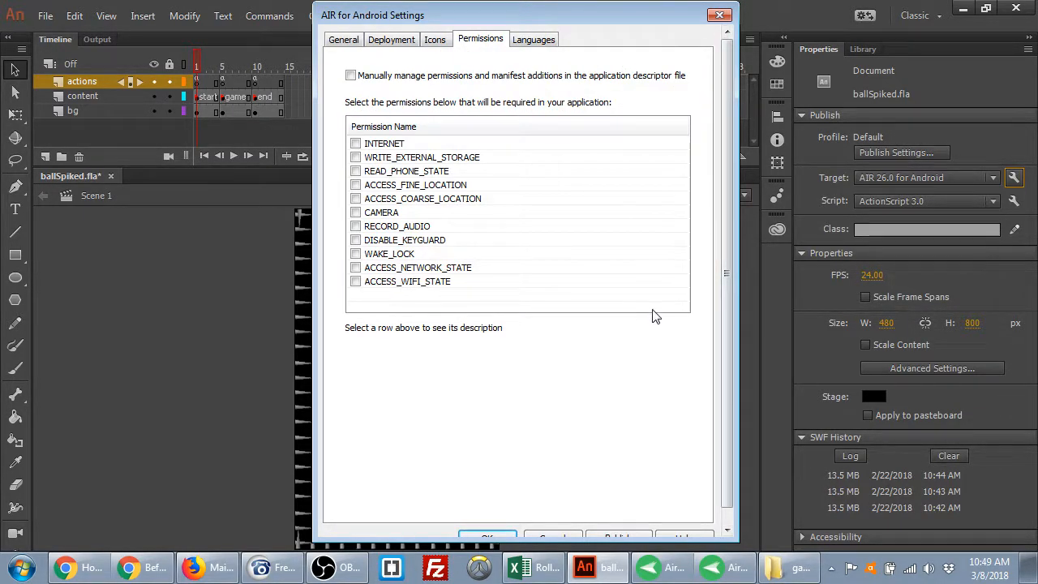
click(385, 42)
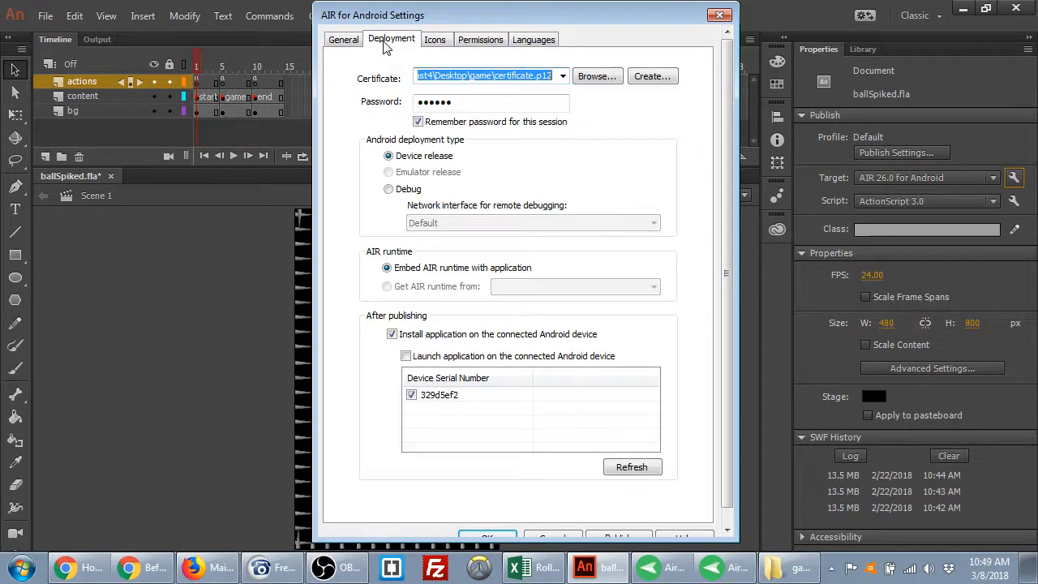
drag(726, 152, 731, 264)
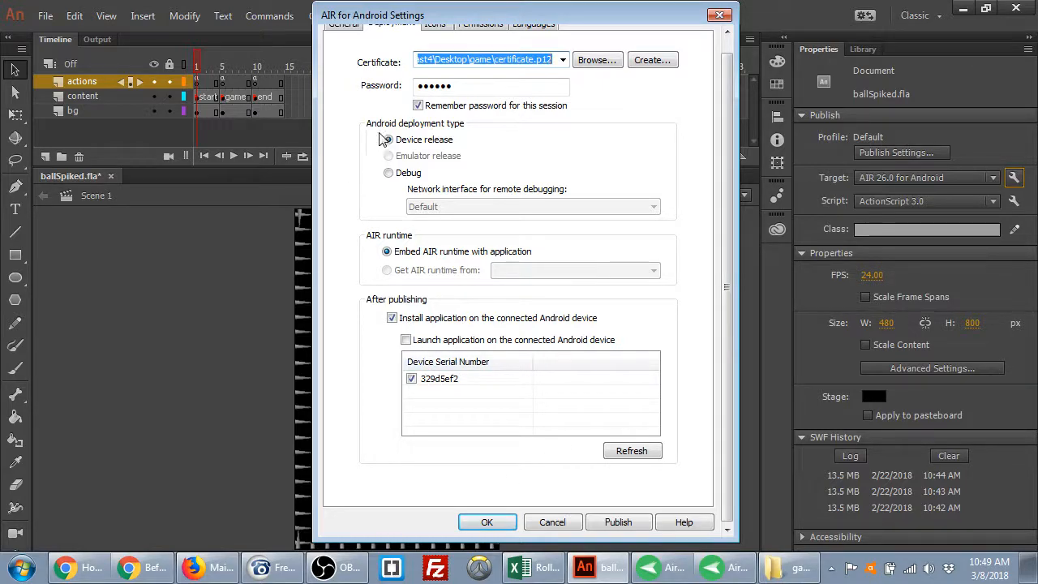
Publish ballSpiked as an APK and acknowledge the unspecified-permissions warning
click(624, 525)
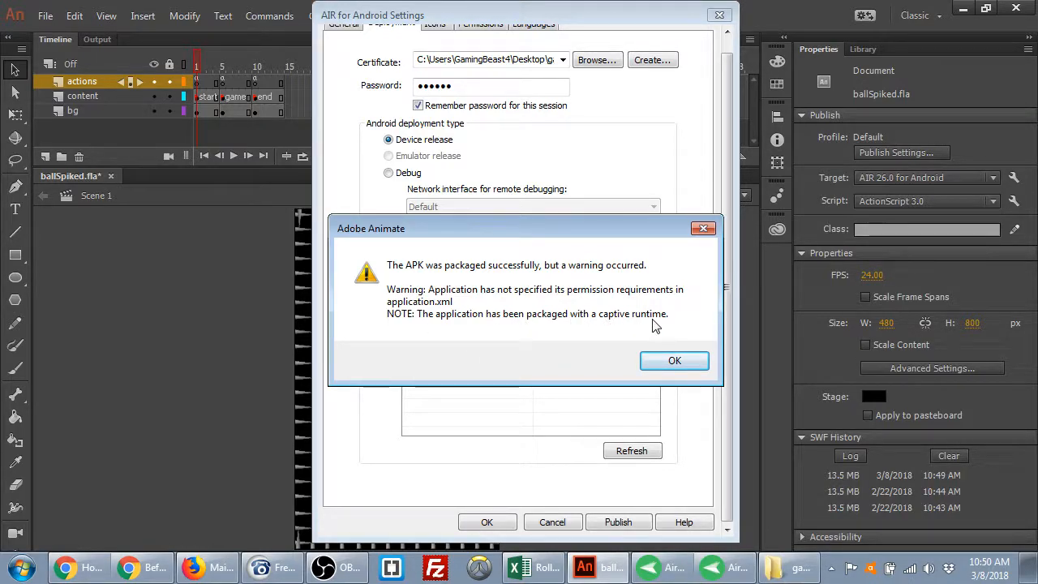
click(673, 361)
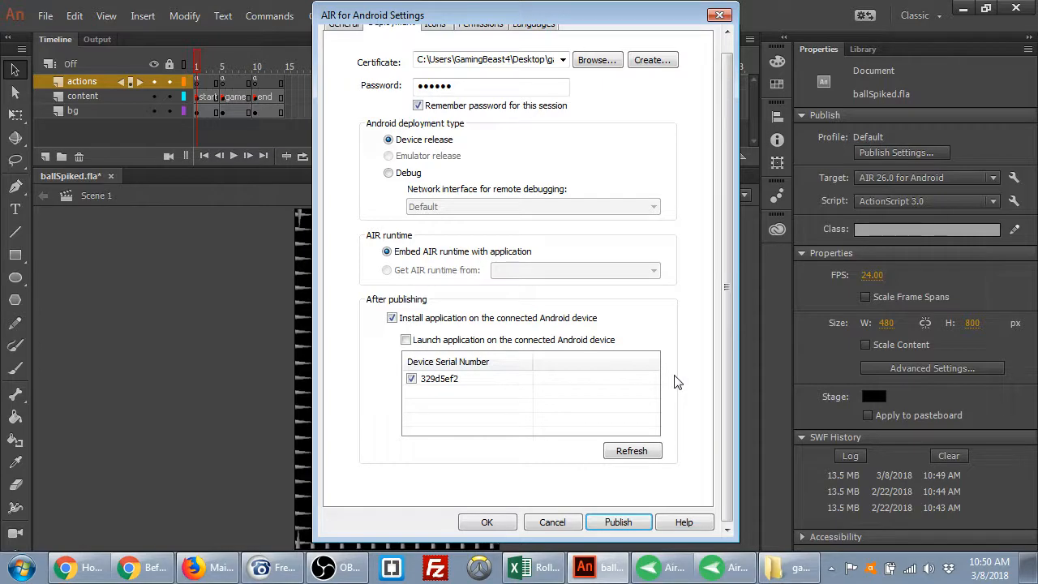
In AirMirror, open the phone's app drawer and page to the one showing Ball Spiked!
click(730, 568)
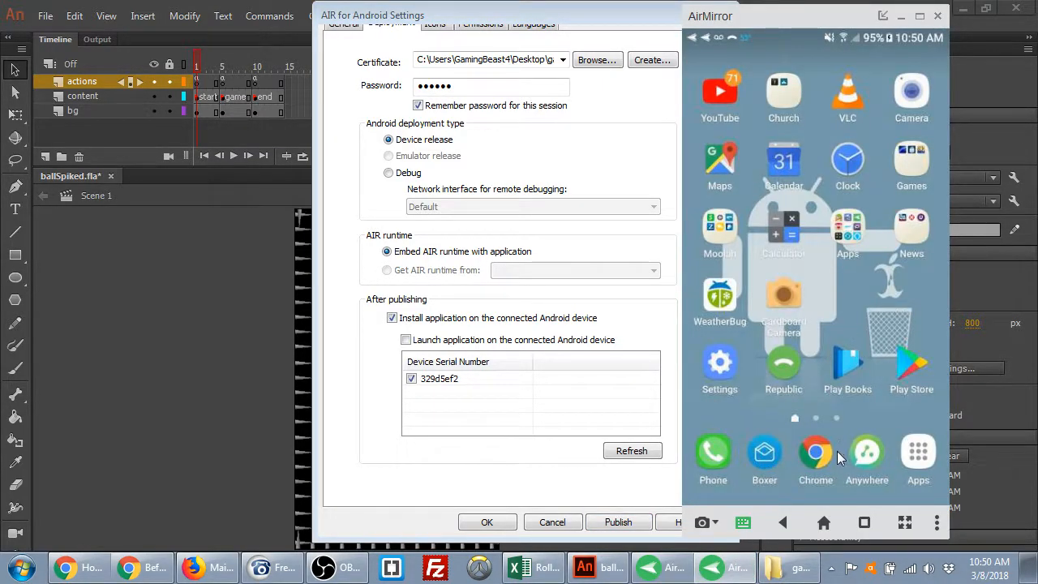
click(920, 456)
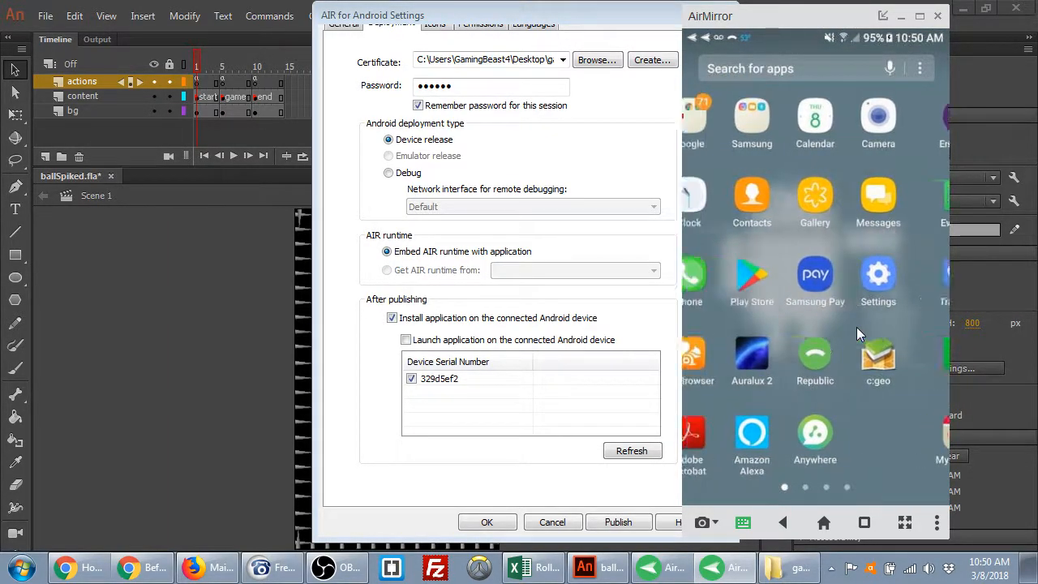
click(857, 326)
drag(857, 327, 866, 321)
drag(925, 389, 728, 493)
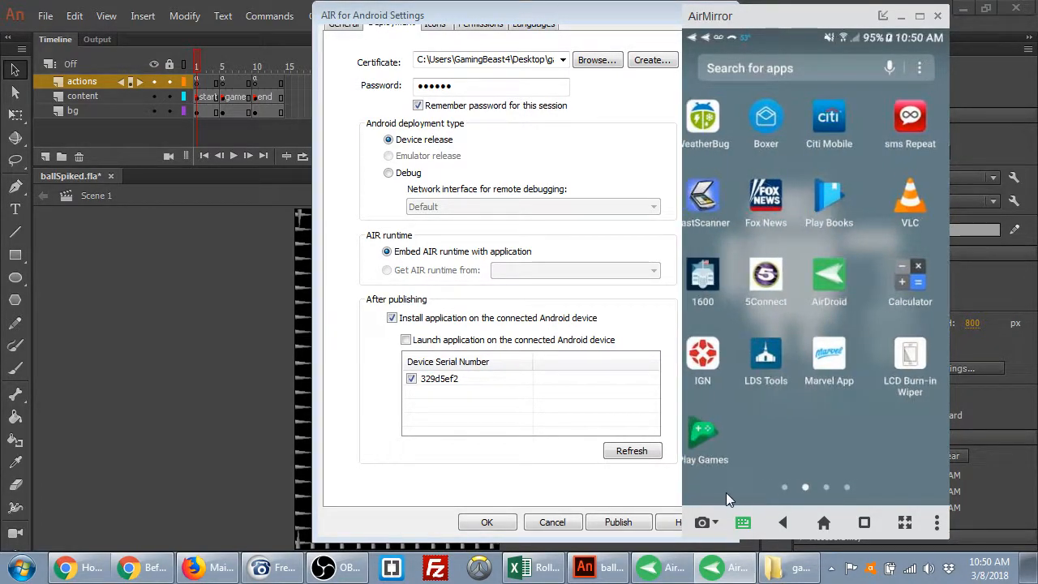
drag(893, 419, 754, 442)
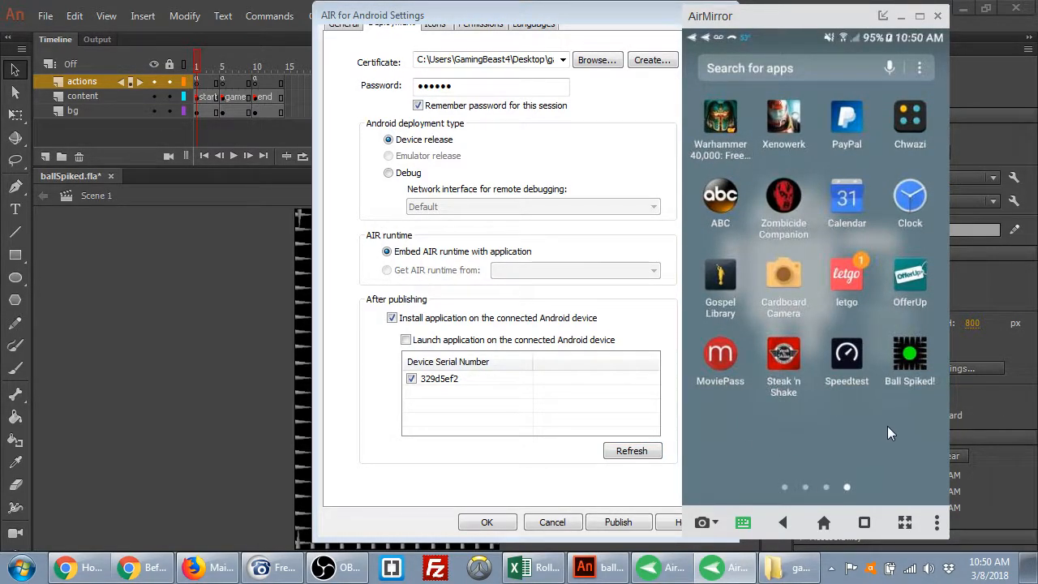
Check the app name in Animate's general Android settings, then return to the phone mirror
click(355, 28)
click(355, 28)
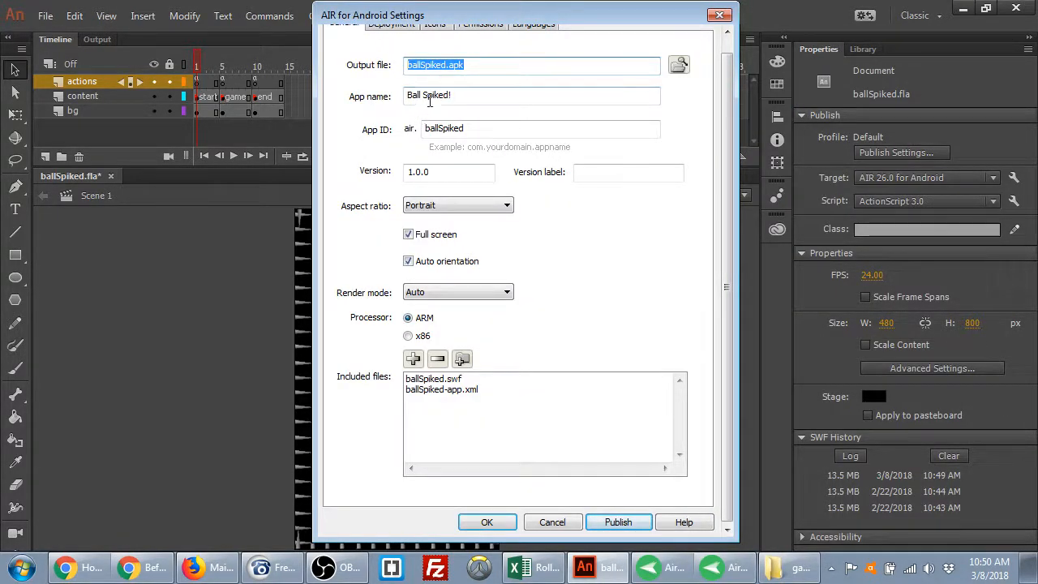
click(736, 571)
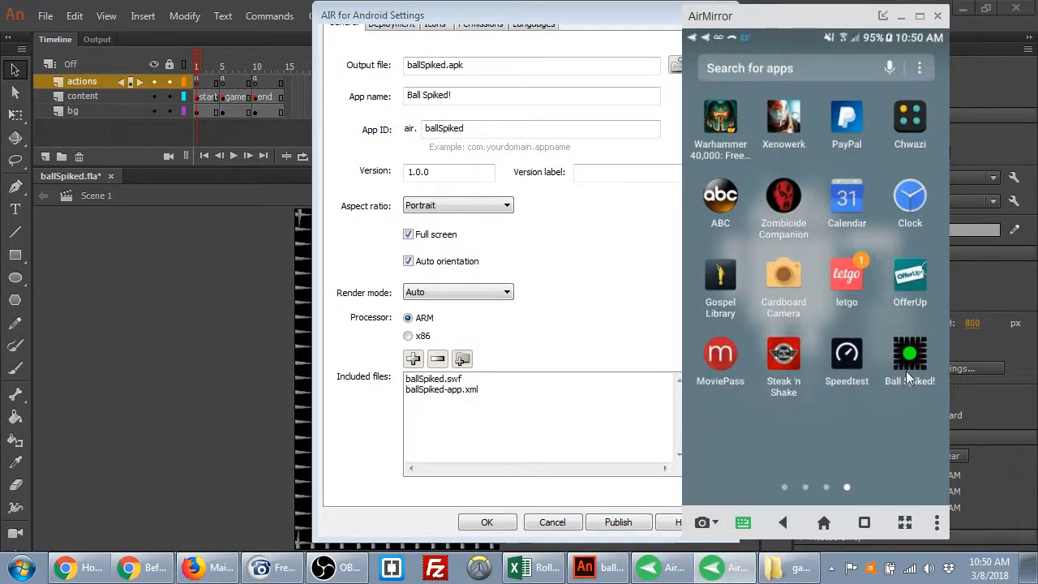
Launch Ball Spiked! and play to the YOU DIED screen, then exit the game
click(909, 376)
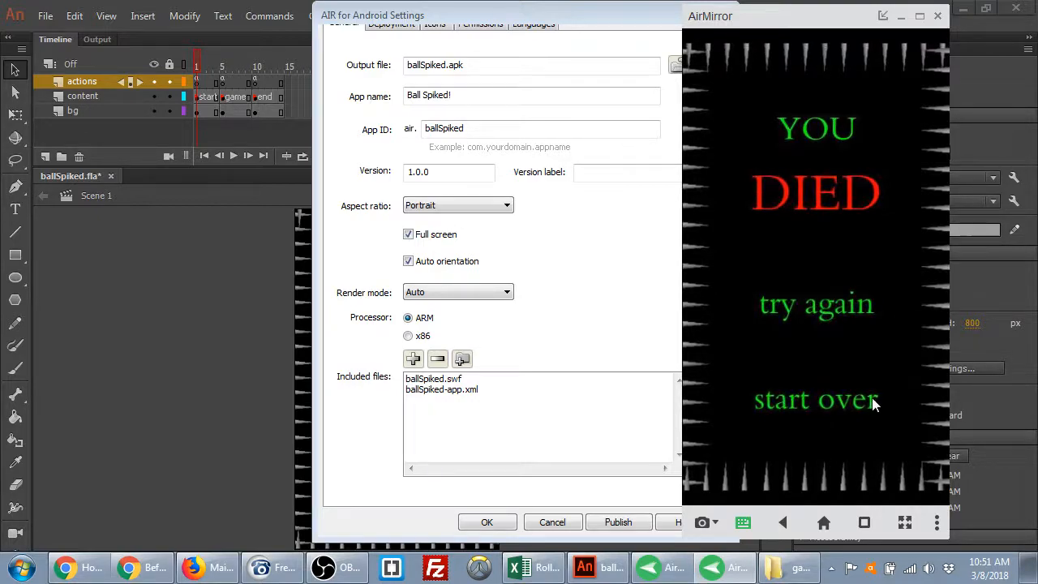
click(824, 523)
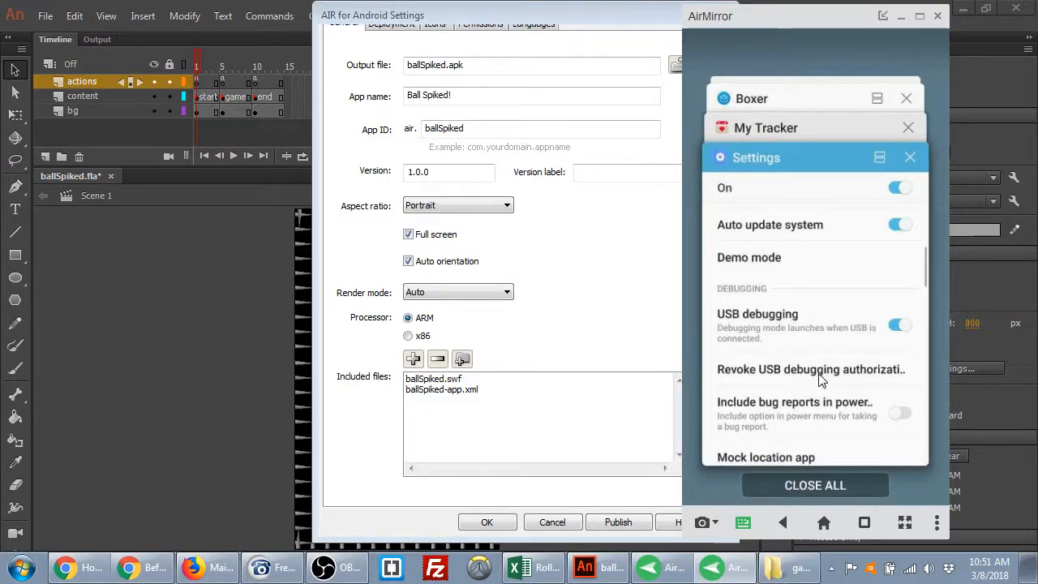
Close My Tracker, clear recent apps, browse the home pages, then bring OBS forward
click(907, 127)
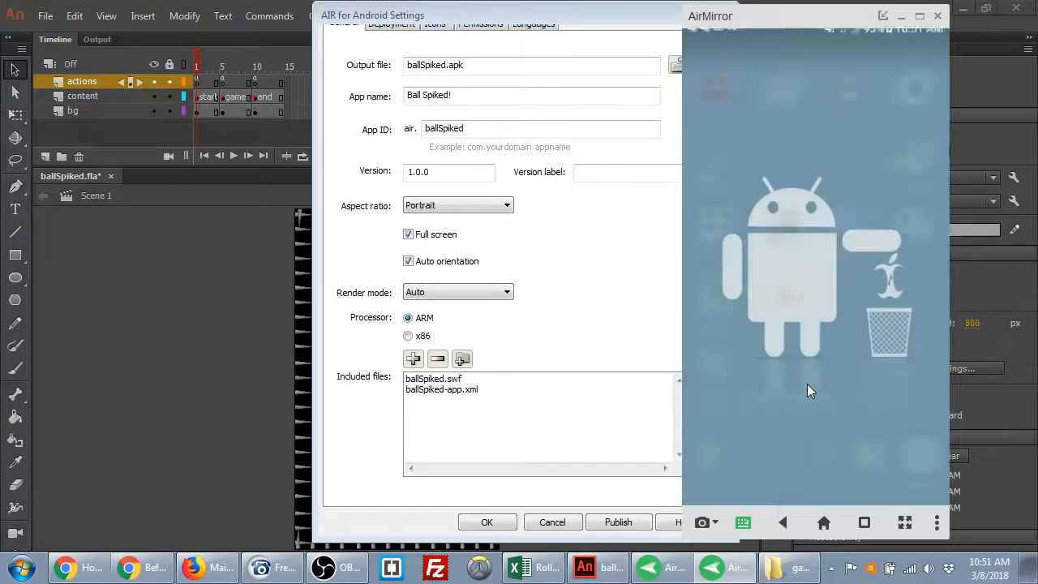
drag(877, 284, 703, 319)
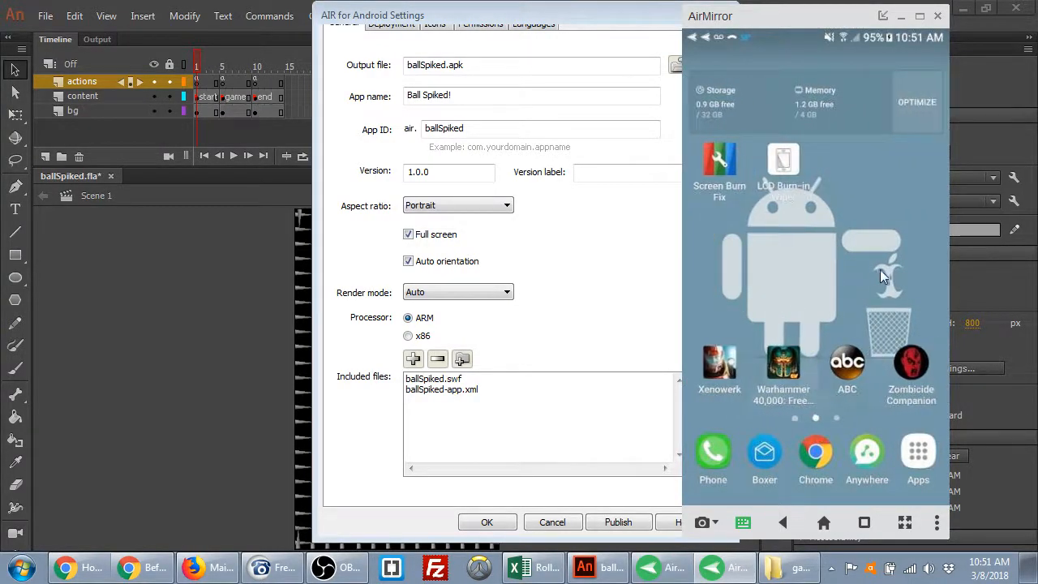
drag(877, 269, 741, 288)
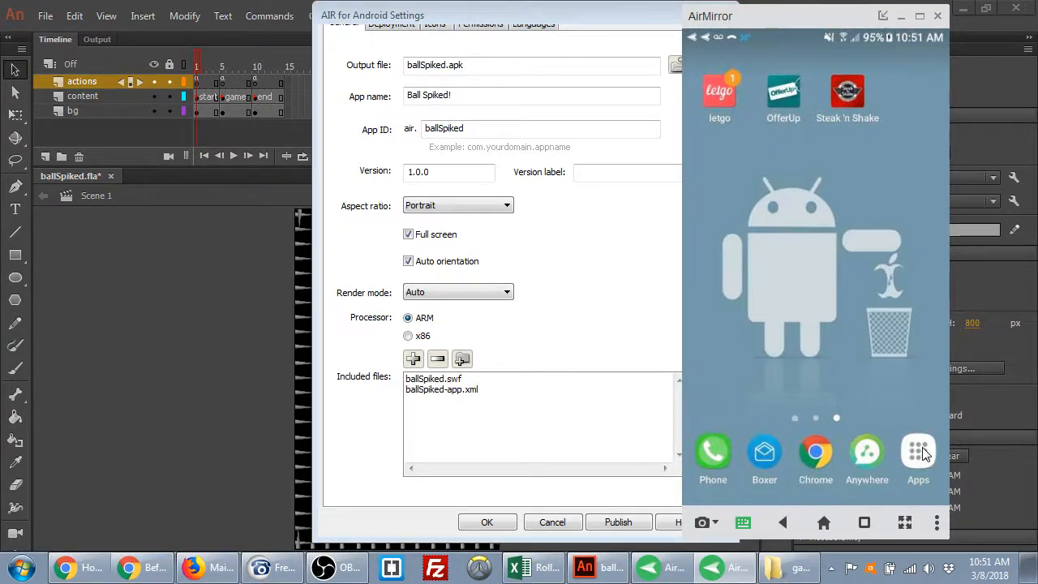
drag(748, 278, 888, 269)
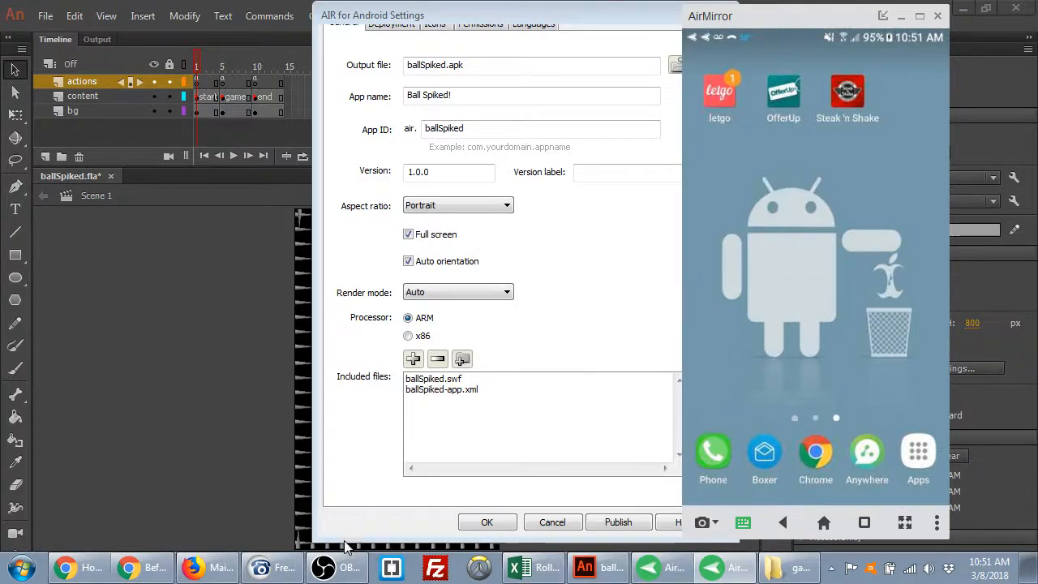
click(342, 573)
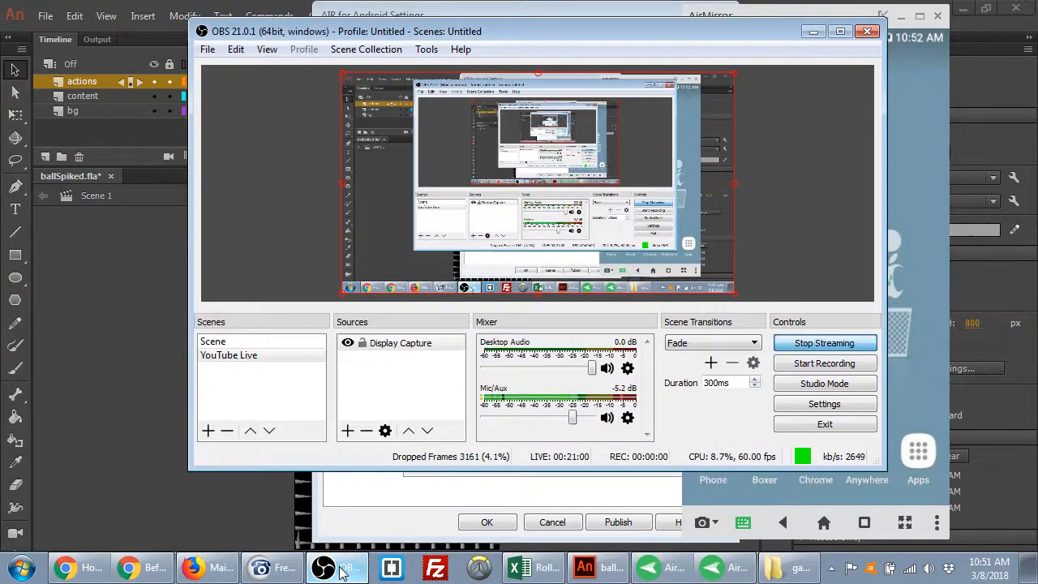